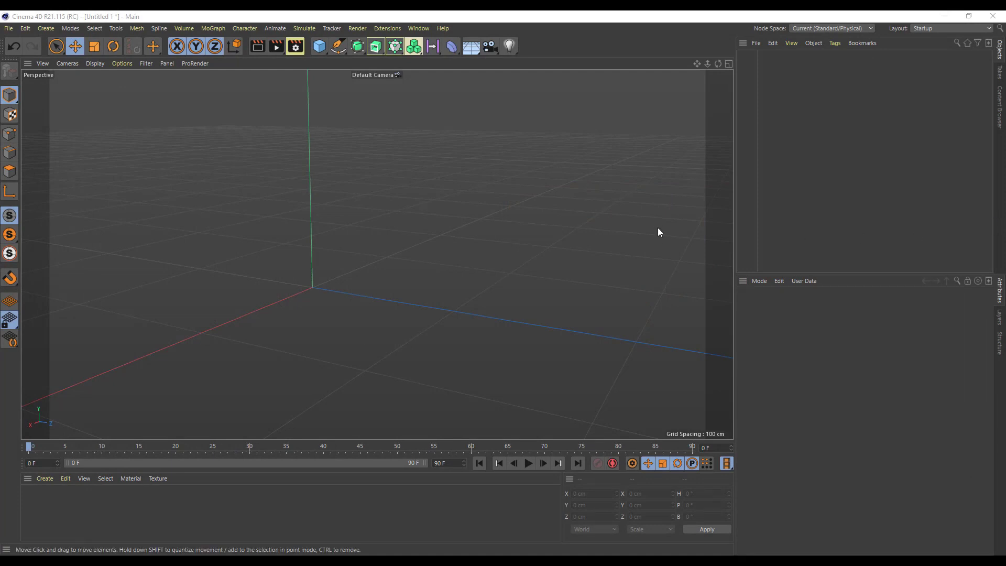
{"action": "left_click_drag", "start_coordinate": [548, 267], "coordinate": [501, 254], "text": "alt"}
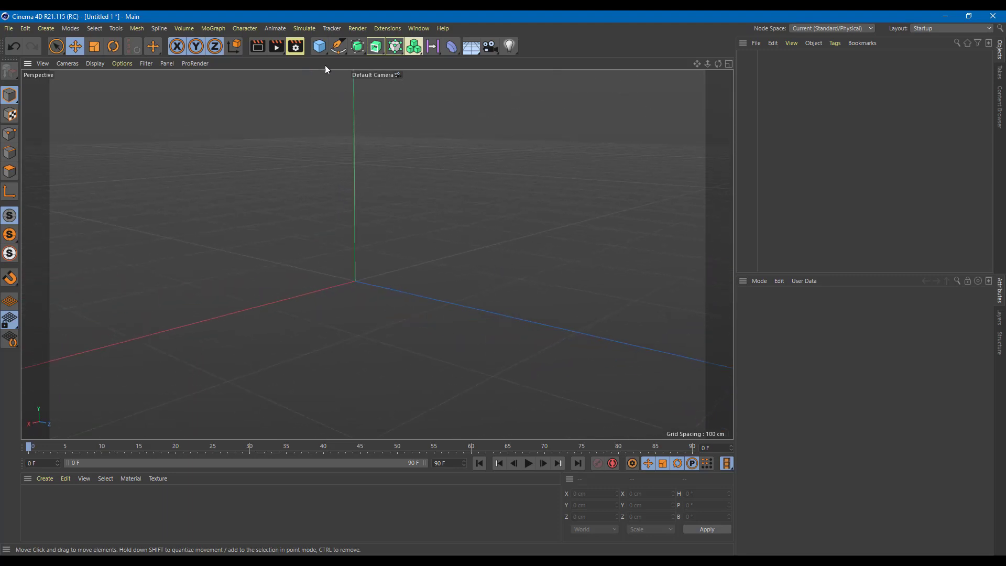
{"action": "left_click", "coordinate": [320, 49]}
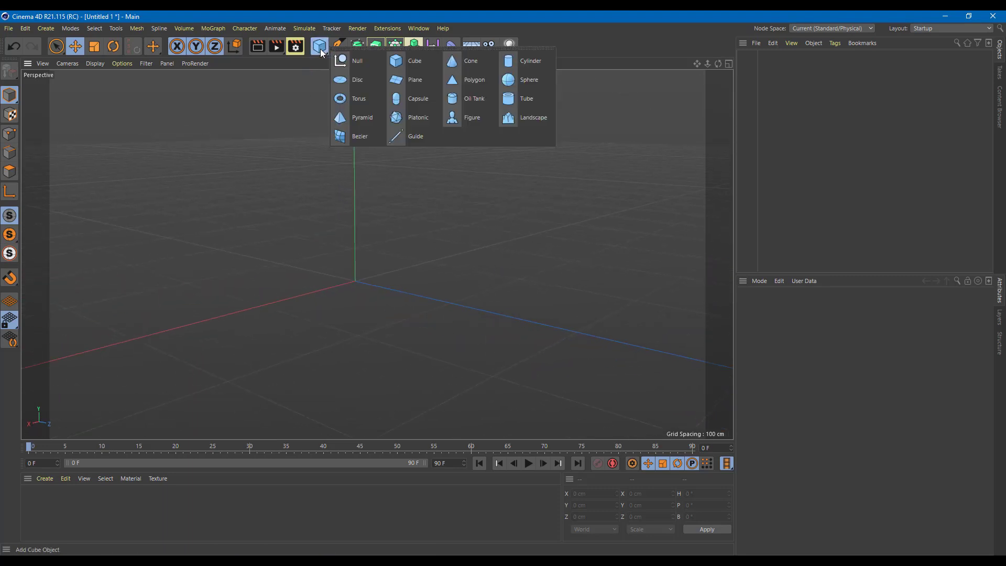
{"action": "left_click", "coordinate": [418, 61]}
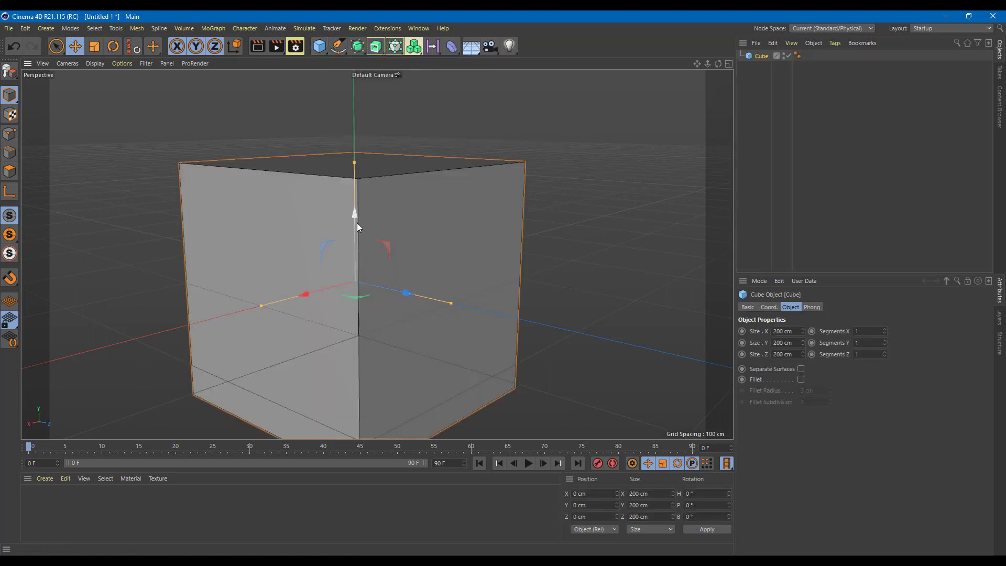
{"action": "left_click_drag", "start_coordinate": [357, 222], "coordinate": [448, 152]}
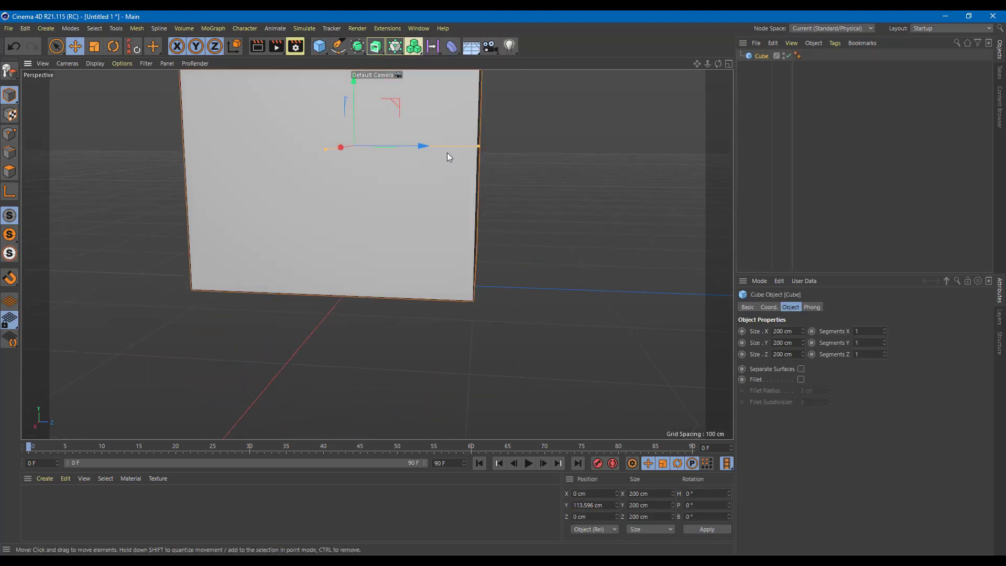
{"action": "middle_click_drag", "start_coordinate": [447, 153], "coordinate": [440, 212], "text": "alt"}
{"action": "left_click_drag", "start_coordinate": [440, 213], "coordinate": [498, 183], "text": "alt"}
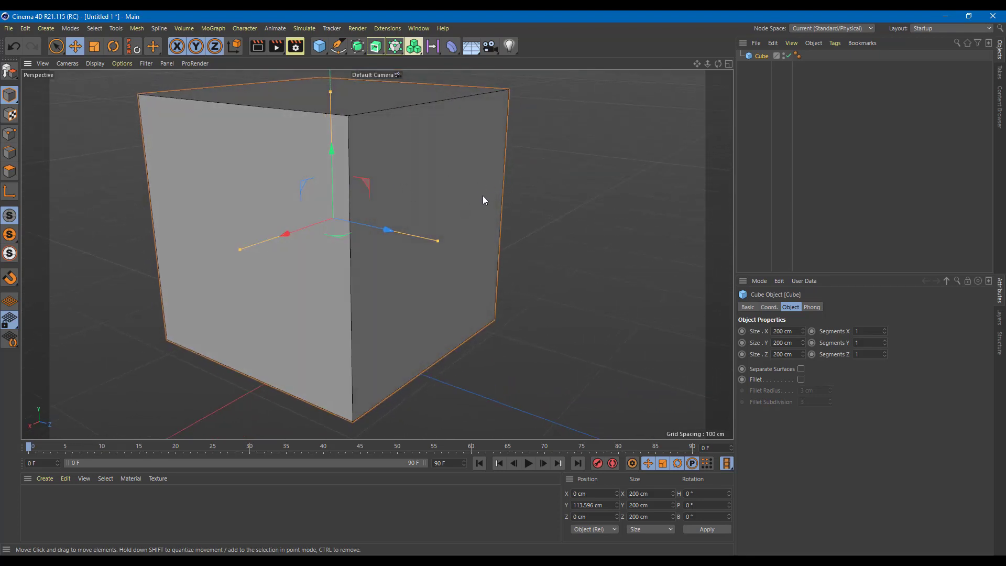
{"action": "key", "text": "Delete"}
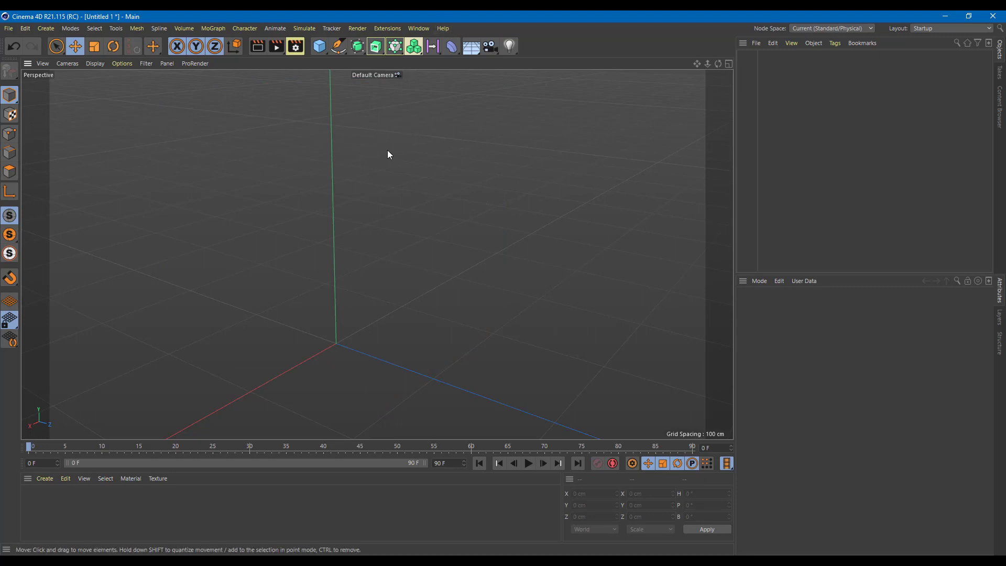
- Add a cylinder primitive and raise it along the Y axis to about 97 cm
{"action": "left_click_drag", "start_coordinate": [388, 151], "coordinate": [373, 134], "text": "alt"}
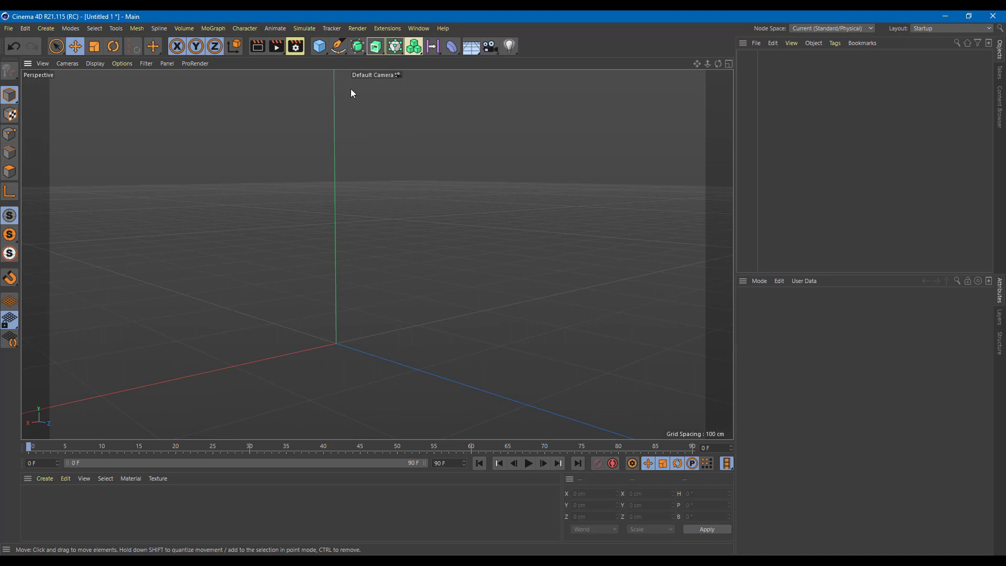
{"action": "left_click", "coordinate": [323, 49]}
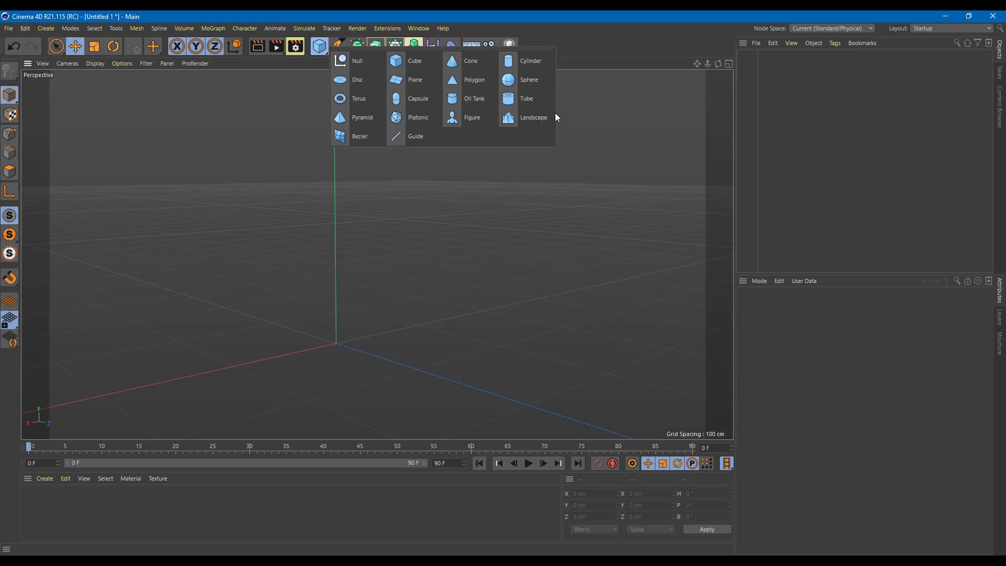
{"action": "left_click", "coordinate": [527, 62]}
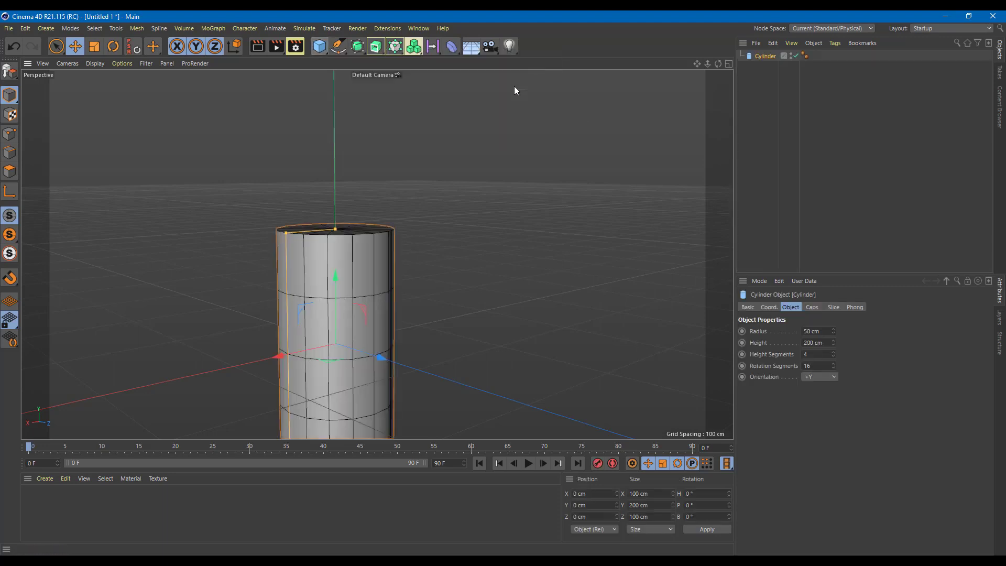
{"action": "left_click_drag", "start_coordinate": [338, 274], "coordinate": [348, 168]}
- Set the cylinder's height segments to 7 and its rotation segments to 21
{"action": "left_click", "coordinate": [828, 354]}
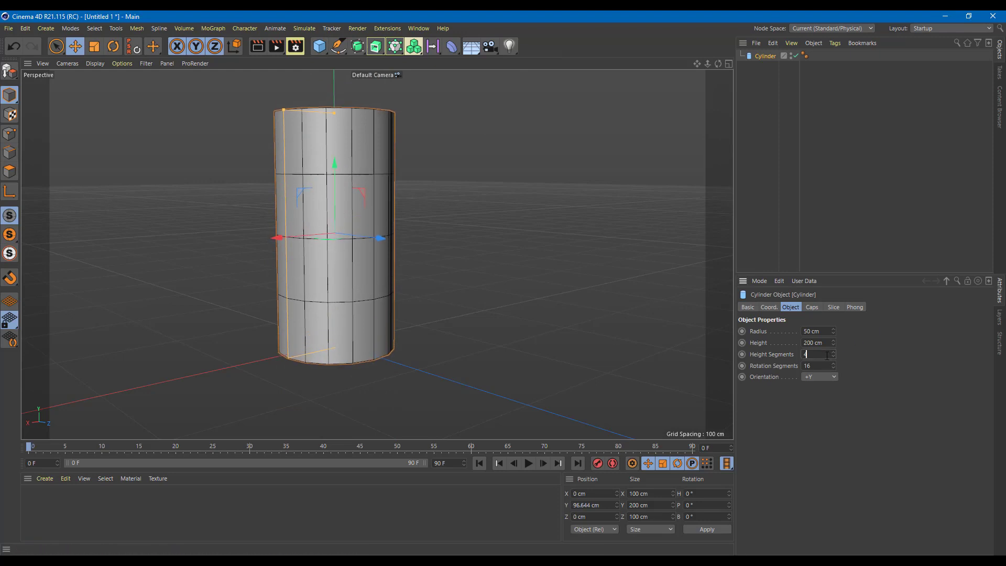
{"action": "scroll", "coordinate": [828, 354], "scroll_direction": "up", "scroll_amount": 6}
{"action": "scroll", "coordinate": [828, 354], "scroll_direction": "down", "scroll_amount": 3}
{"action": "scroll", "coordinate": [828, 365], "scroll_direction": "up", "scroll_amount": 5}
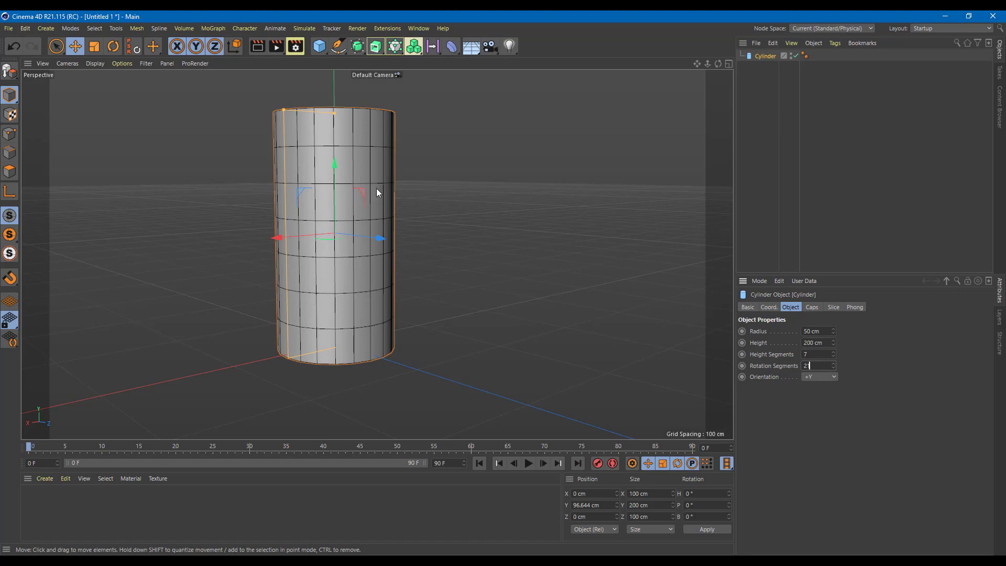
{"action": "left_click_drag", "start_coordinate": [428, 256], "coordinate": [470, 257], "text": "alt"}
{"action": "scroll", "coordinate": [423, 264], "scroll_direction": "up", "scroll_amount": 2}
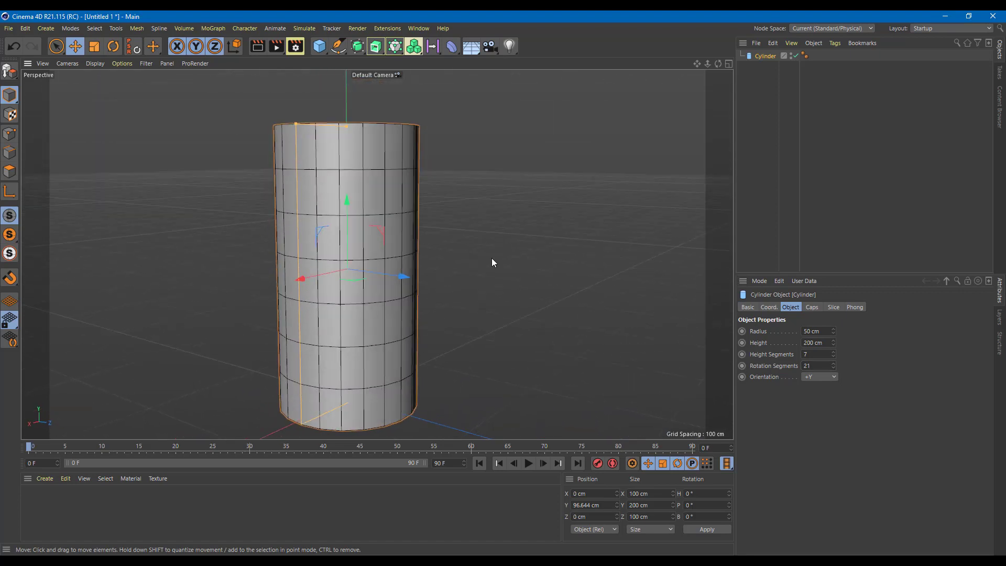
{"action": "left_click", "coordinate": [509, 242]}
{"action": "left_click", "coordinate": [380, 242]}
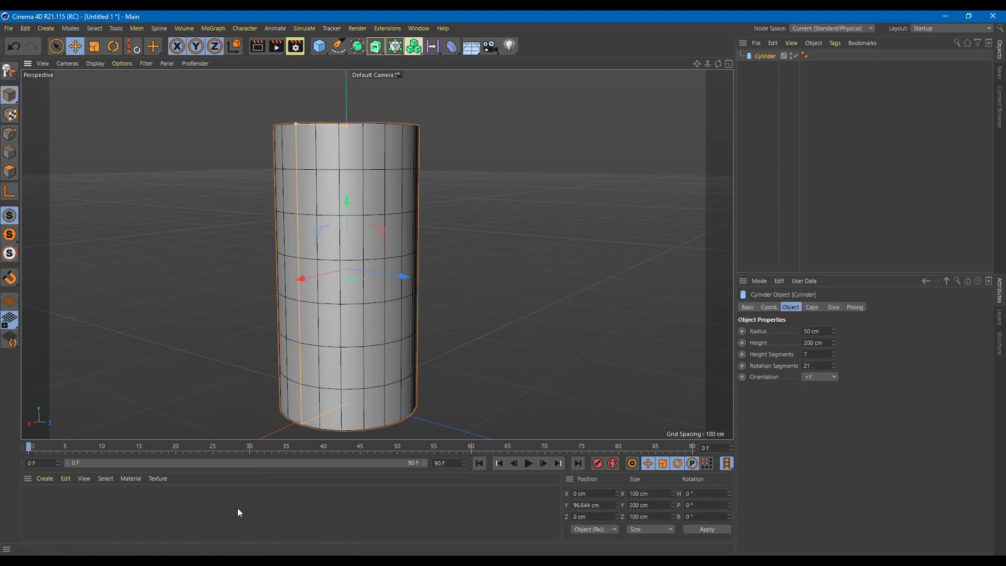
- Apply a newly created default material to the cylinder and preview it with a viewport render
{"action": "double_click", "coordinate": [173, 509]}
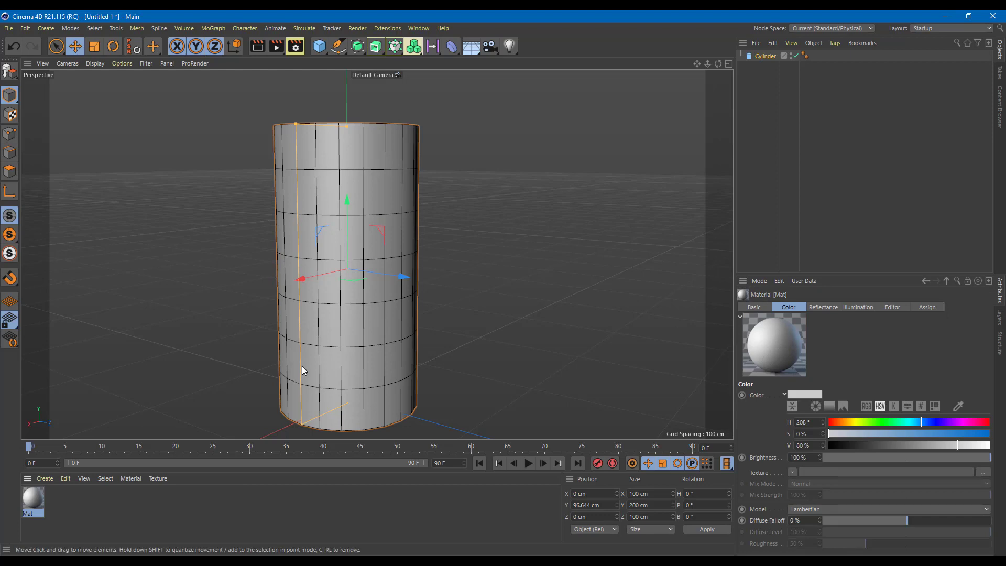
{"action": "left_click_drag", "start_coordinate": [37, 501], "coordinate": [373, 325]}
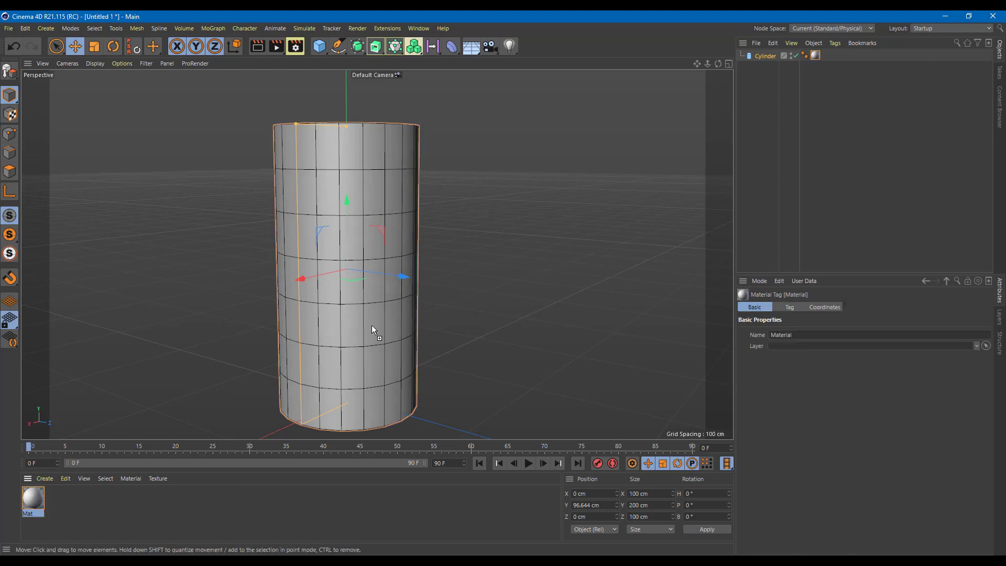
{"action": "left_click", "coordinate": [457, 253]}
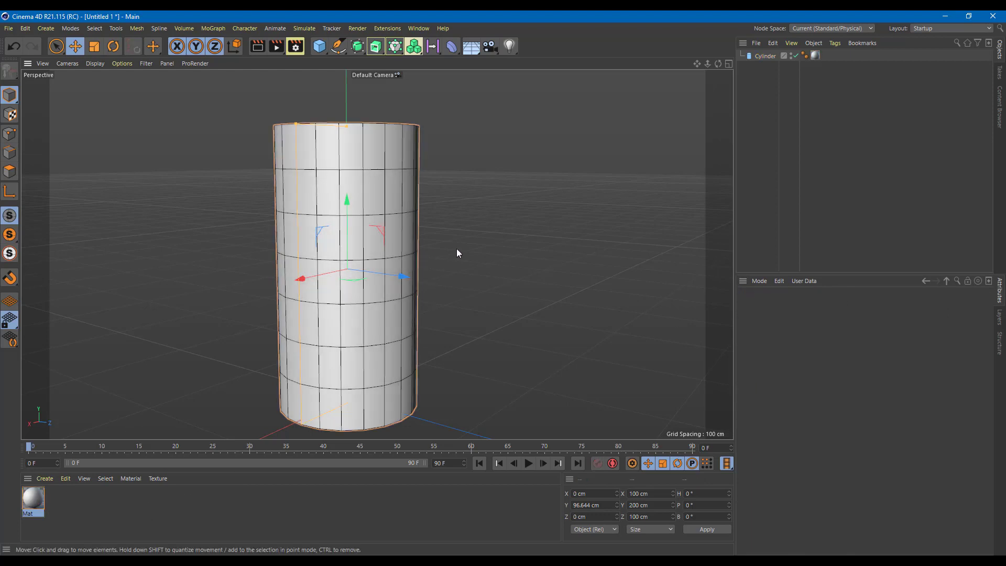
{"action": "key", "text": "ctrl+r"}
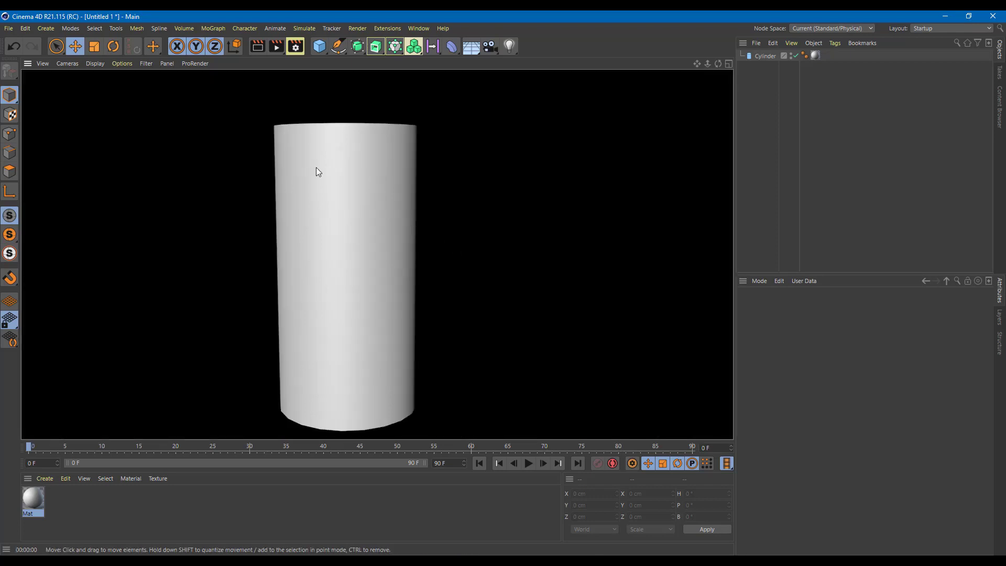
- Enable the Bump channel of the cylinder's material and load a Noise shader as its texture
{"action": "left_click", "coordinate": [34, 497]}
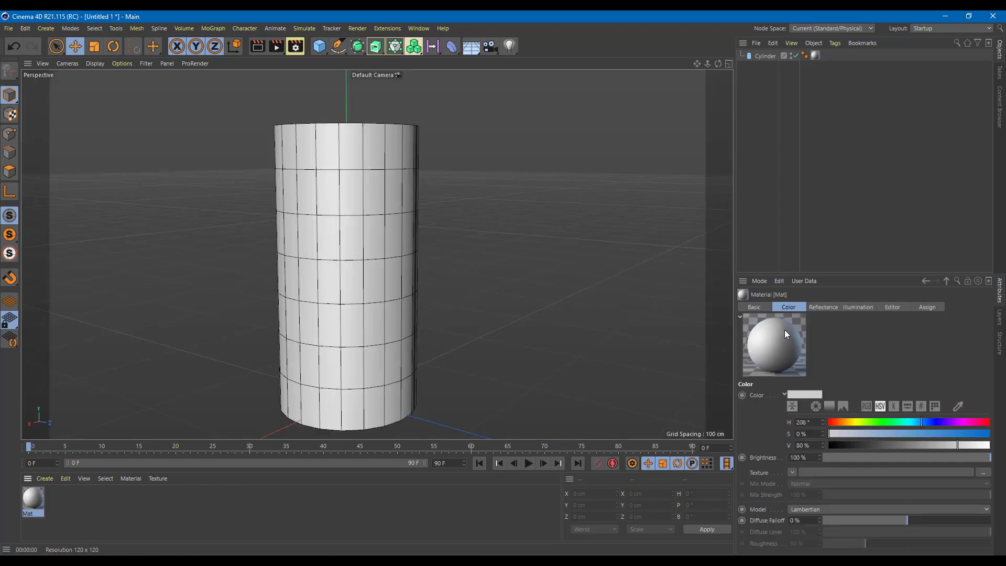
{"action": "left_click", "coordinate": [758, 307]}
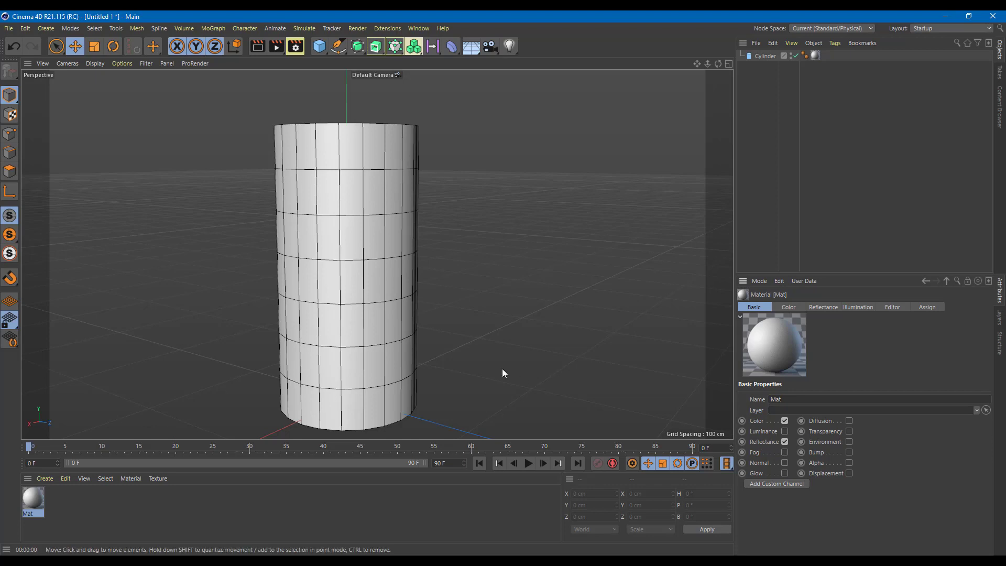
{"action": "scroll", "coordinate": [492, 335], "scroll_direction": "up", "scroll_amount": 3}
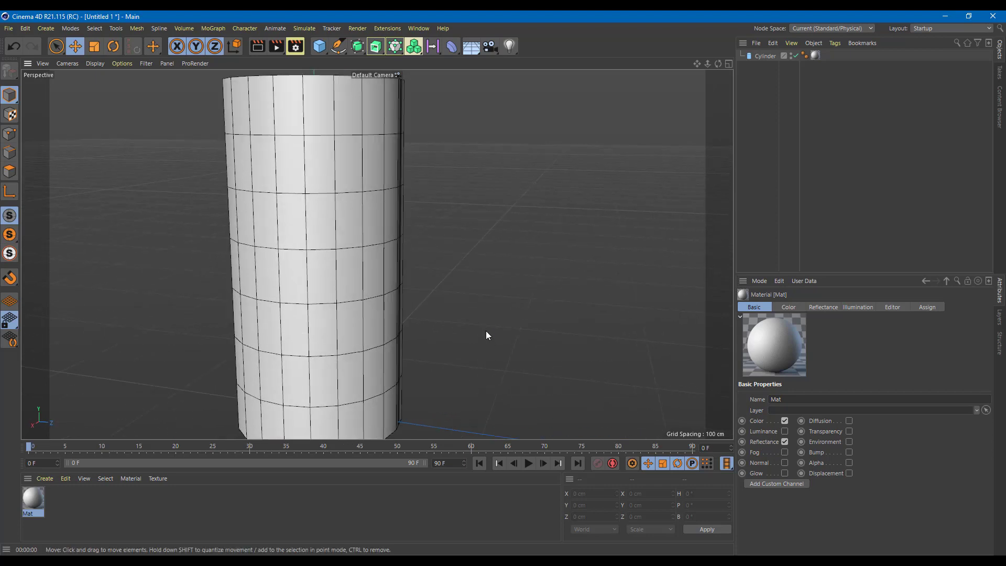
{"action": "left_click", "coordinate": [849, 452]}
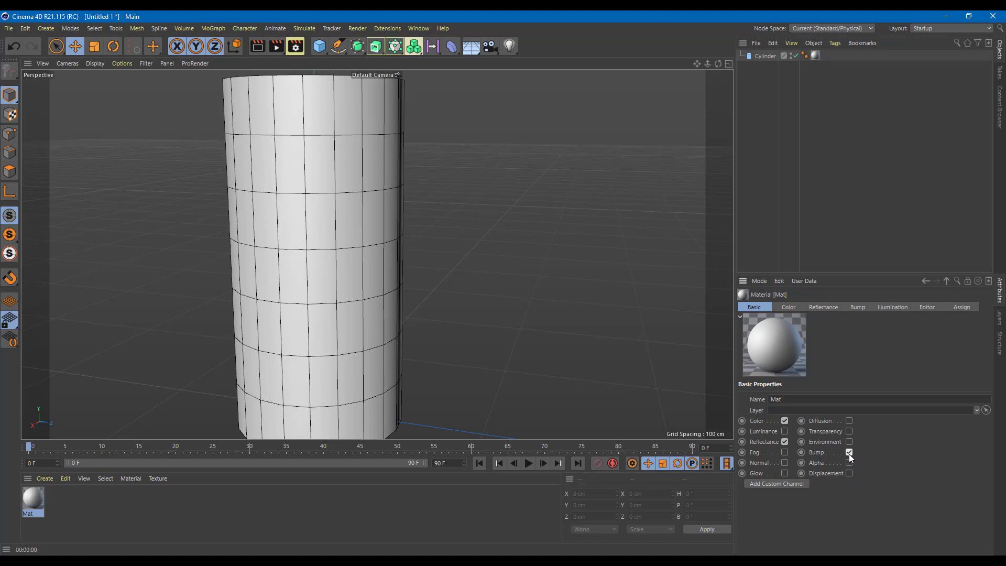
{"action": "left_click", "coordinate": [860, 307]}
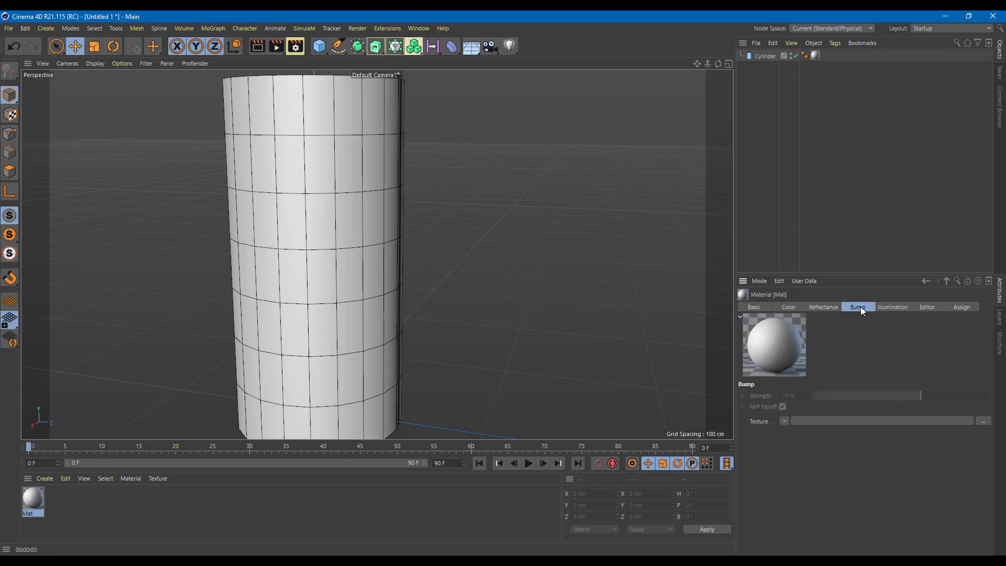
{"action": "left_click", "coordinate": [786, 420]}
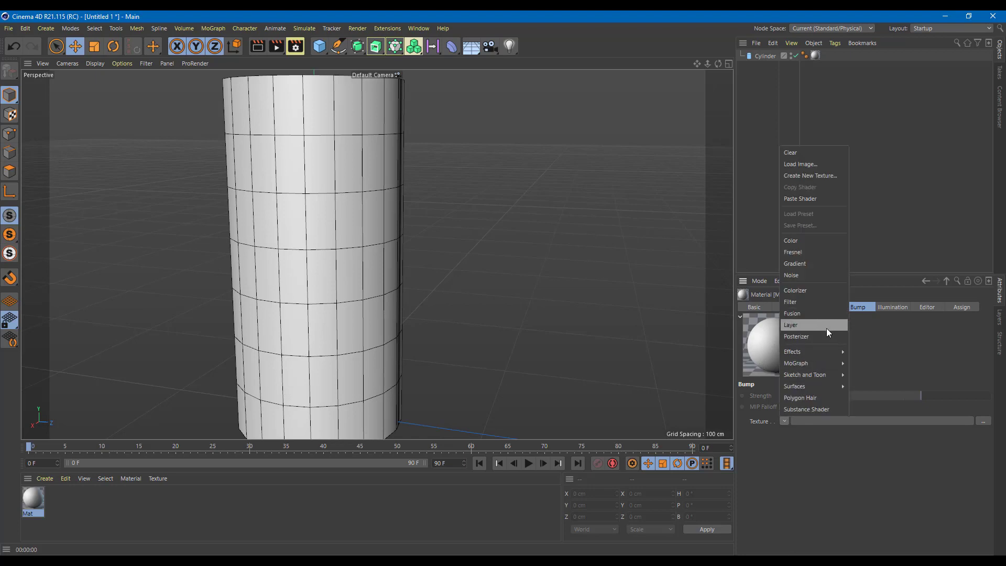
{"action": "mouse_move", "coordinate": [822, 352]}
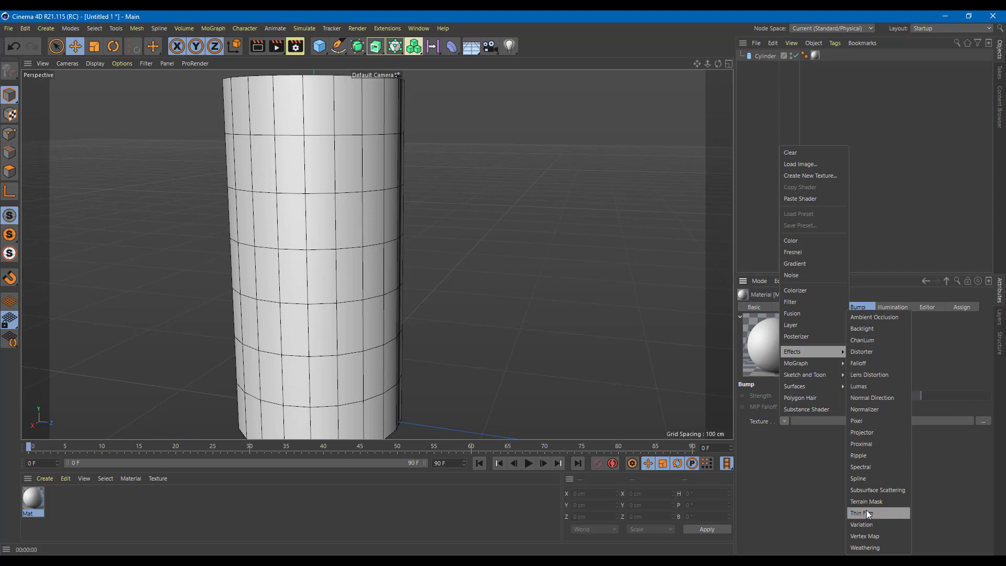
{"action": "left_click", "coordinate": [791, 275]}
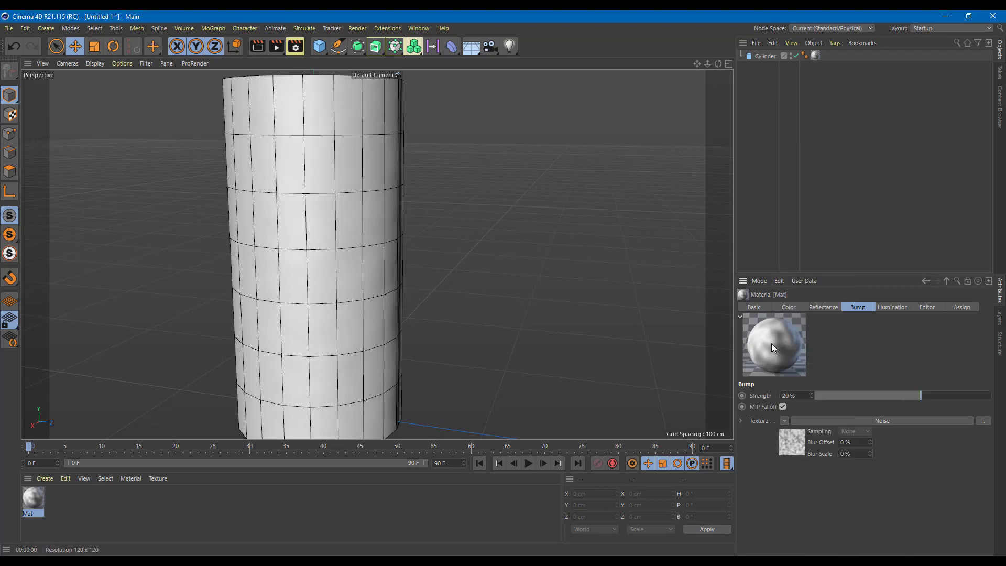
- Render the perspective view close up and with the whole cylinder framed to examine the noise bump
{"action": "scroll", "coordinate": [517, 285], "scroll_direction": "down", "scroll_amount": 3}
{"action": "scroll", "coordinate": [519, 285], "scroll_direction": "up", "scroll_amount": 3}
{"action": "left_click_drag", "start_coordinate": [521, 285], "coordinate": [462, 273], "text": "alt"}
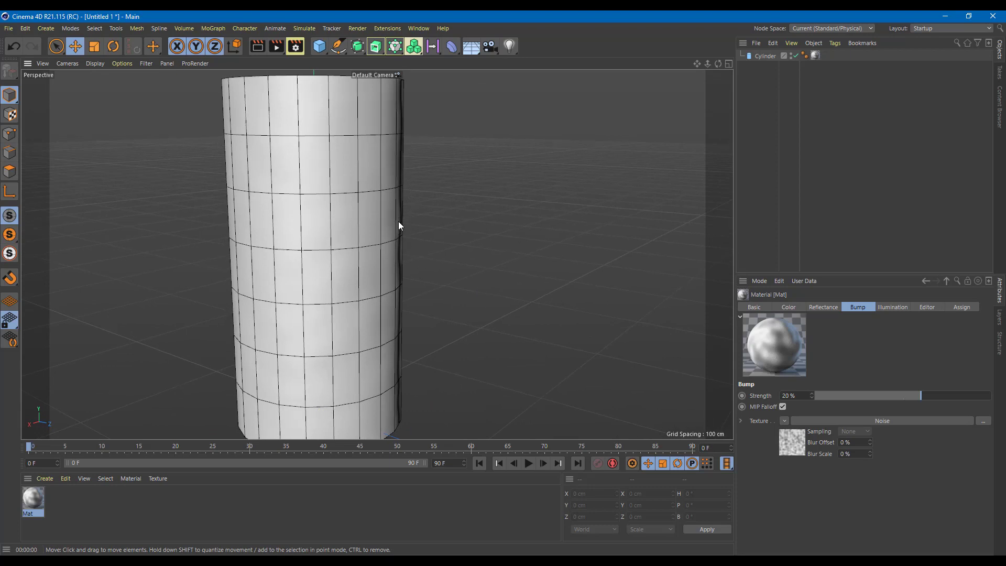
{"action": "key", "text": "ctrl+r"}
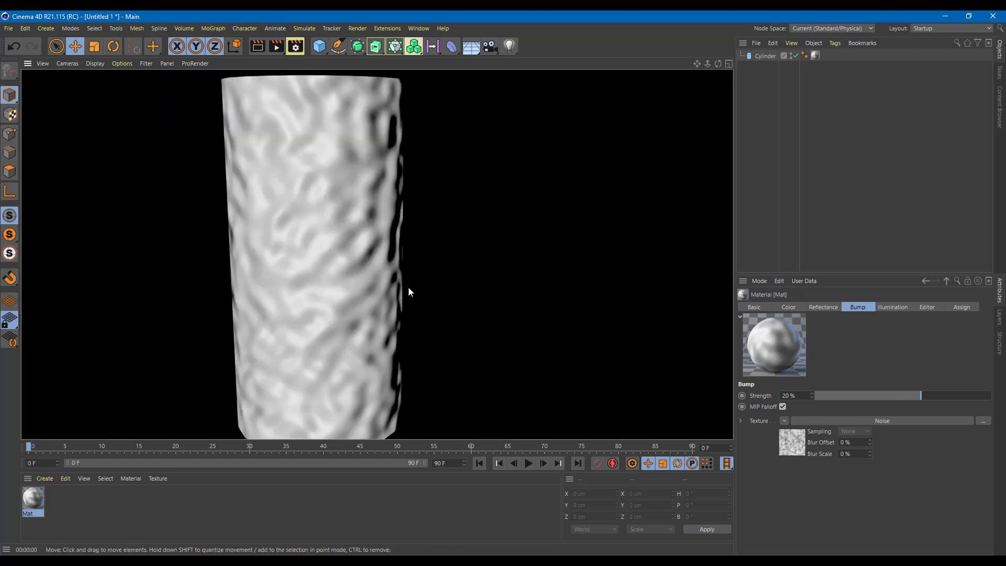
{"action": "left_click", "coordinate": [409, 292]}
{"action": "key", "text": "ctrl+r"}
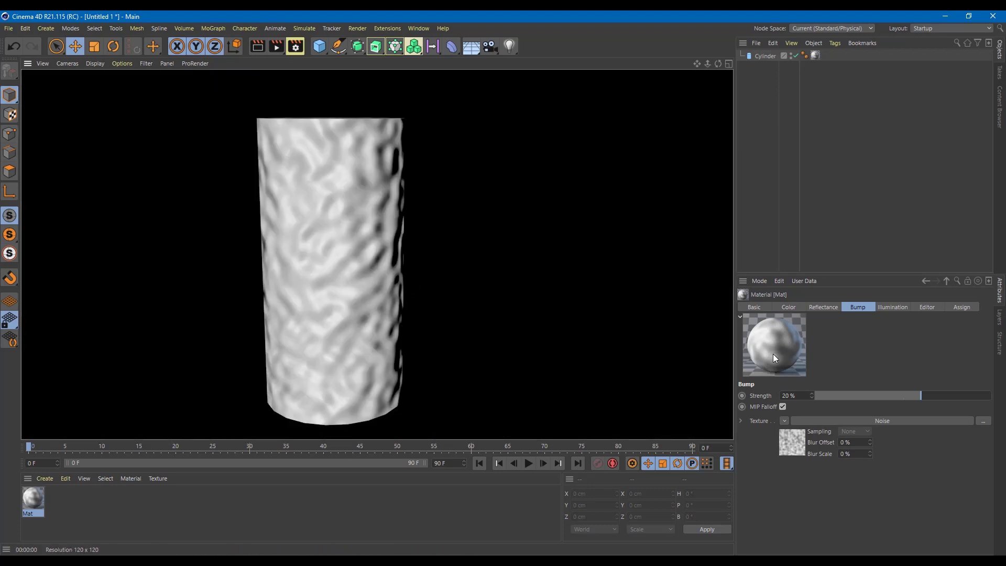
{"action": "left_click", "coordinate": [555, 321]}
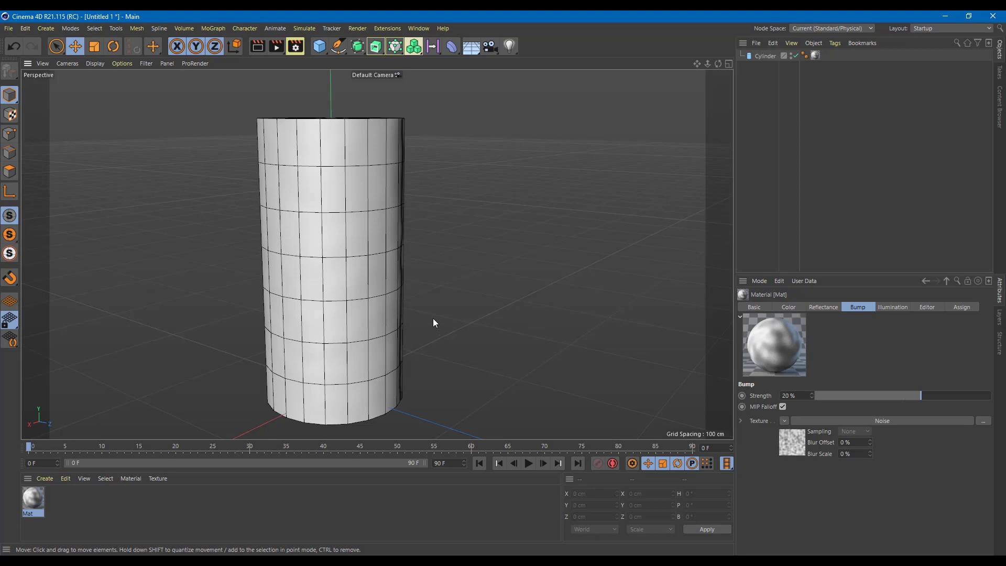
- Set the bump Noise shader's global scale to 36 % and render the view
{"action": "left_click", "coordinate": [344, 288]}
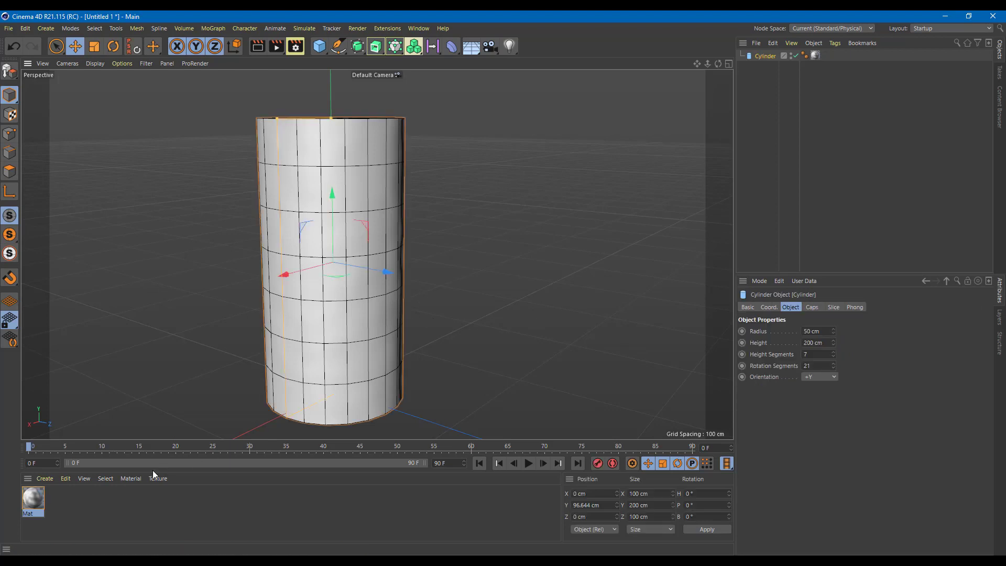
{"action": "left_click", "coordinate": [42, 496]}
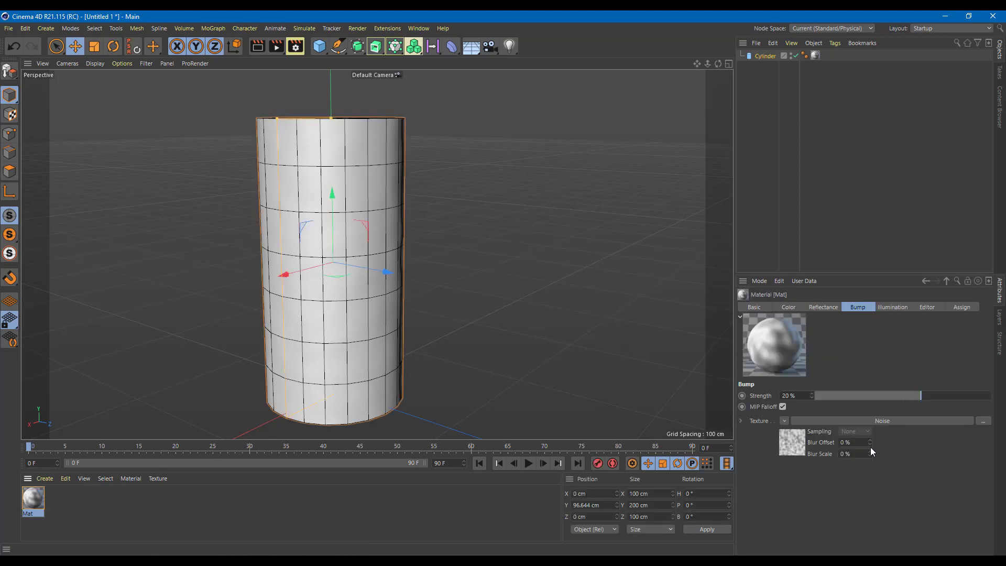
{"action": "left_click", "coordinate": [868, 421]}
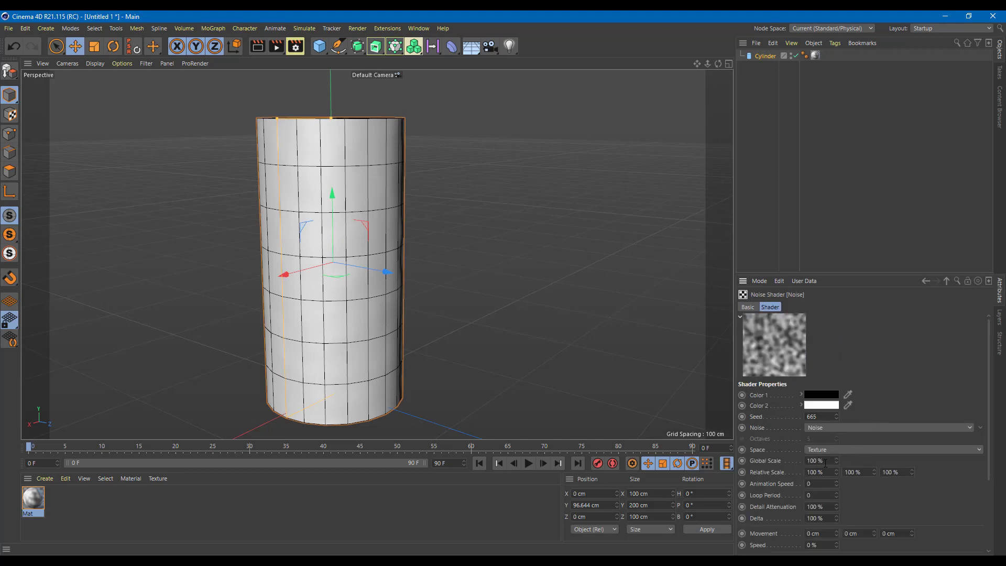
{"action": "left_click_drag", "start_coordinate": [837, 460], "coordinate": [833, 462]}
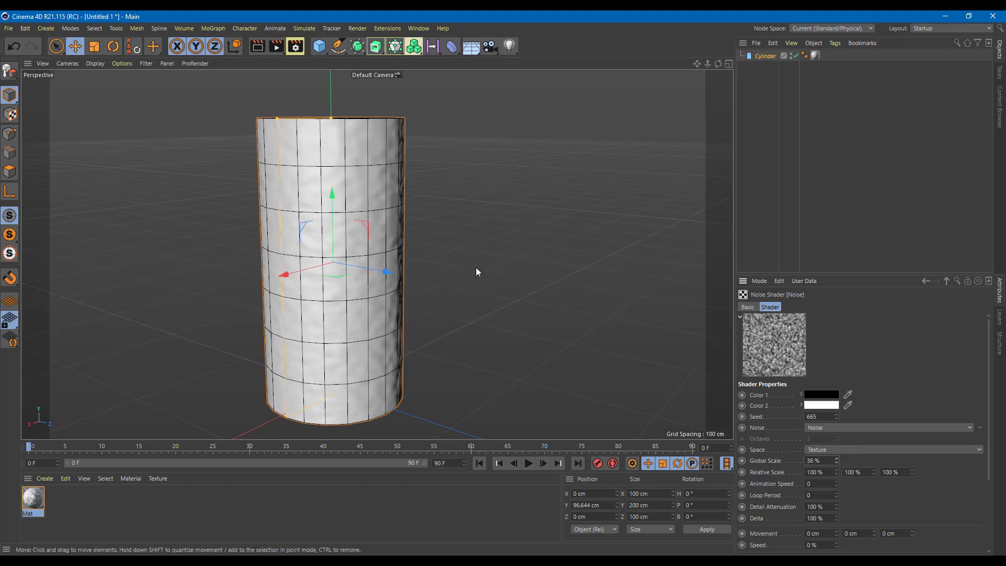
{"action": "left_click", "coordinate": [518, 221]}
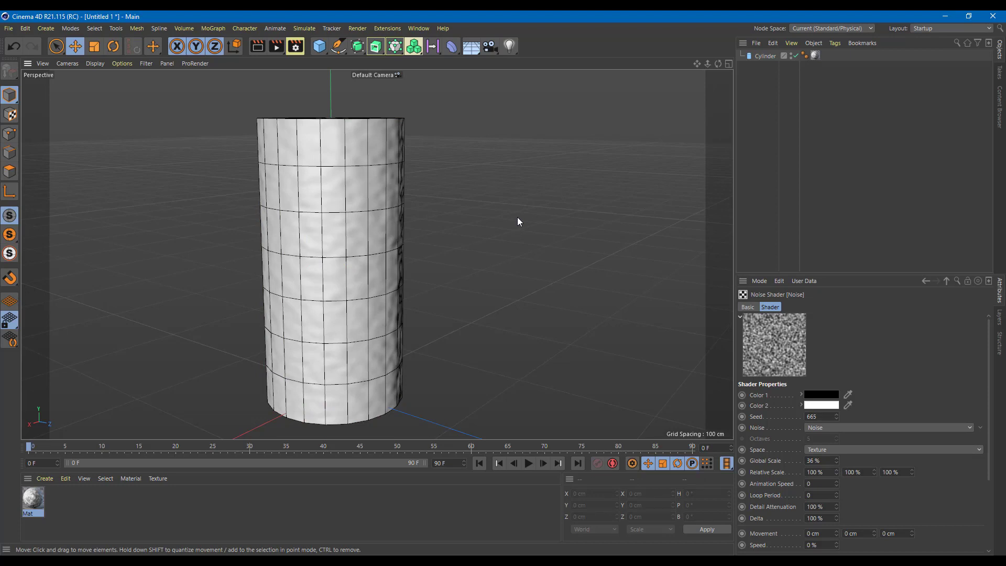
{"action": "key", "text": "ctrl+r"}
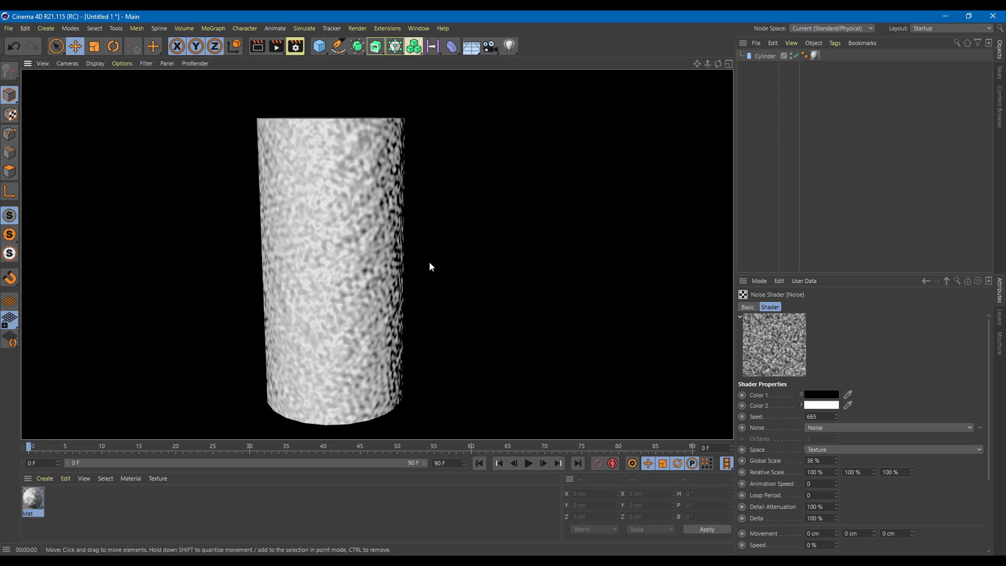
- Duplicate the cylinder along its Z axis, placing the copy at a Z position of about 119 cm
{"action": "left_click", "coordinate": [460, 250]}
{"action": "left_click", "coordinate": [373, 283]}
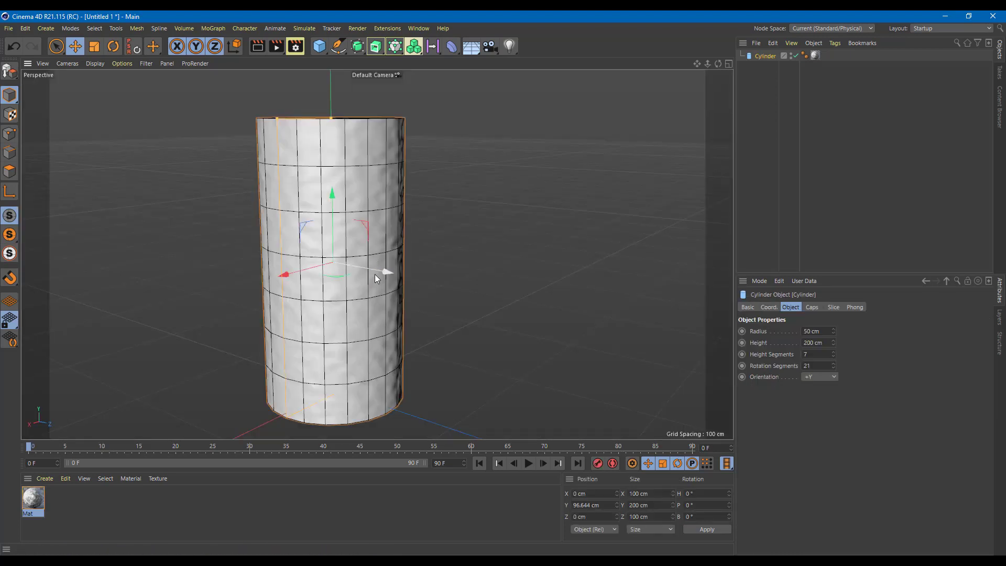
{"action": "left_click_drag", "start_coordinate": [400, 283], "coordinate": [440, 291], "text": "alt"}
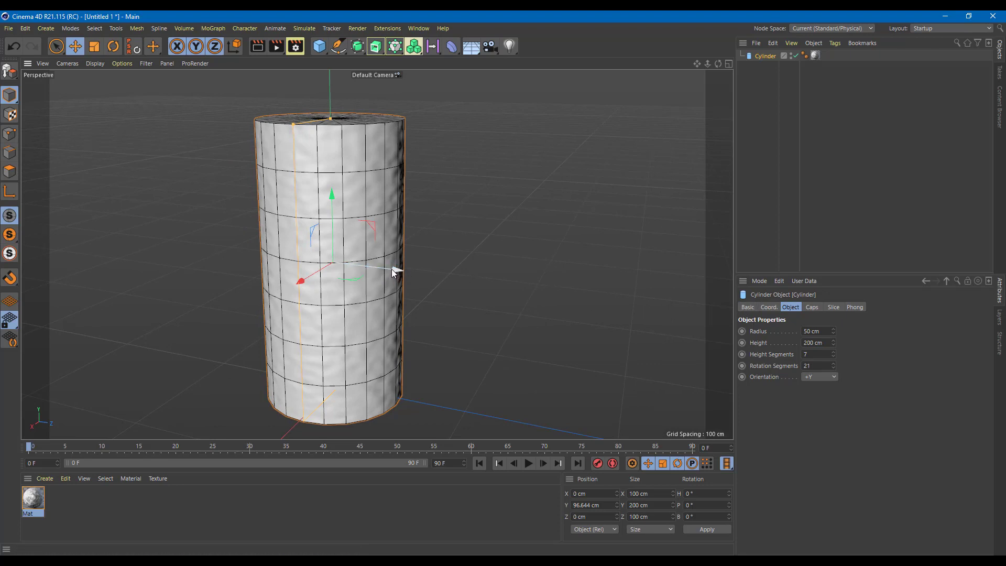
{"action": "left_click_drag", "start_coordinate": [391, 269], "coordinate": [564, 304], "text": "ctrl"}
{"action": "scroll", "coordinate": [564, 304], "scroll_direction": "up", "scroll_amount": 2}
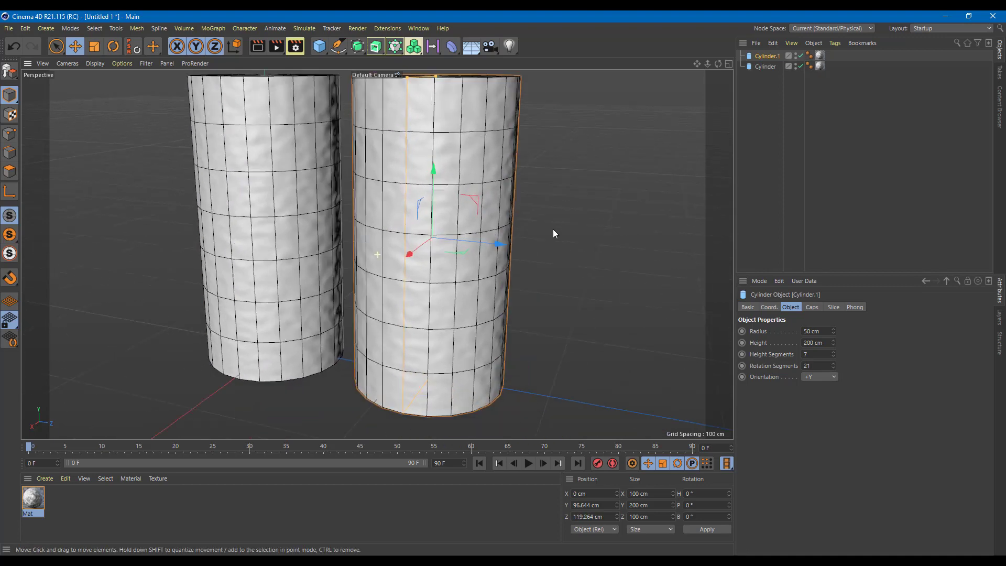
{"action": "scroll", "coordinate": [554, 231], "scroll_direction": "up", "scroll_amount": 1}
- Create a new default material and copy the Noise shader from the first material's Bump channel
{"action": "left_click", "coordinate": [748, 307]}
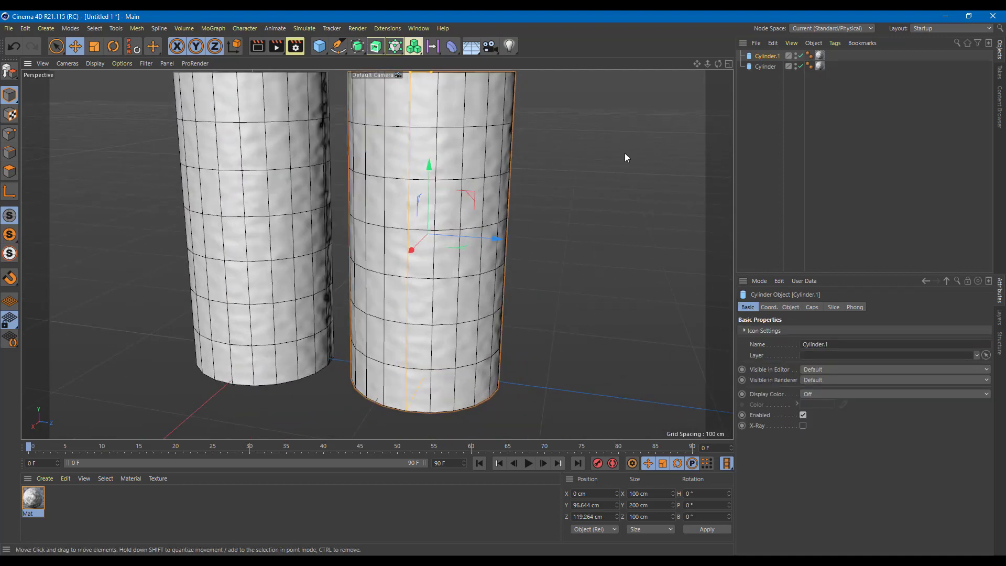
{"action": "left_click", "coordinate": [821, 55]}
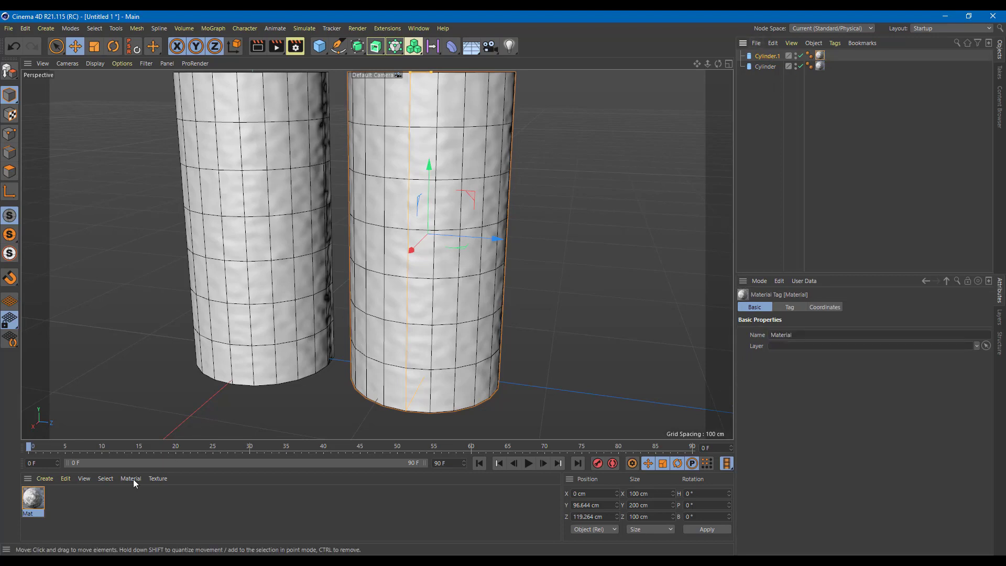
{"action": "double_click", "coordinate": [102, 499]}
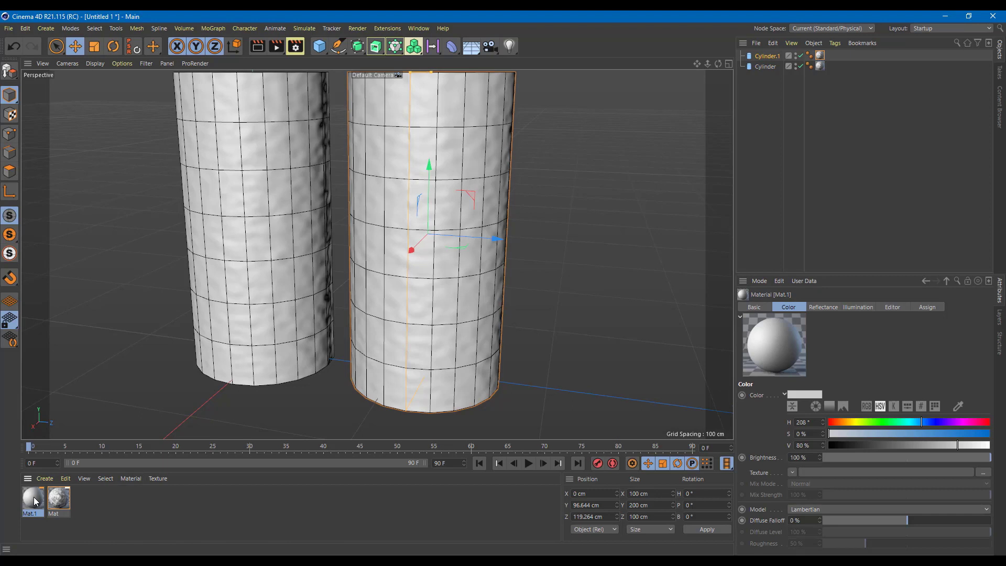
{"action": "left_click", "coordinate": [59, 498]}
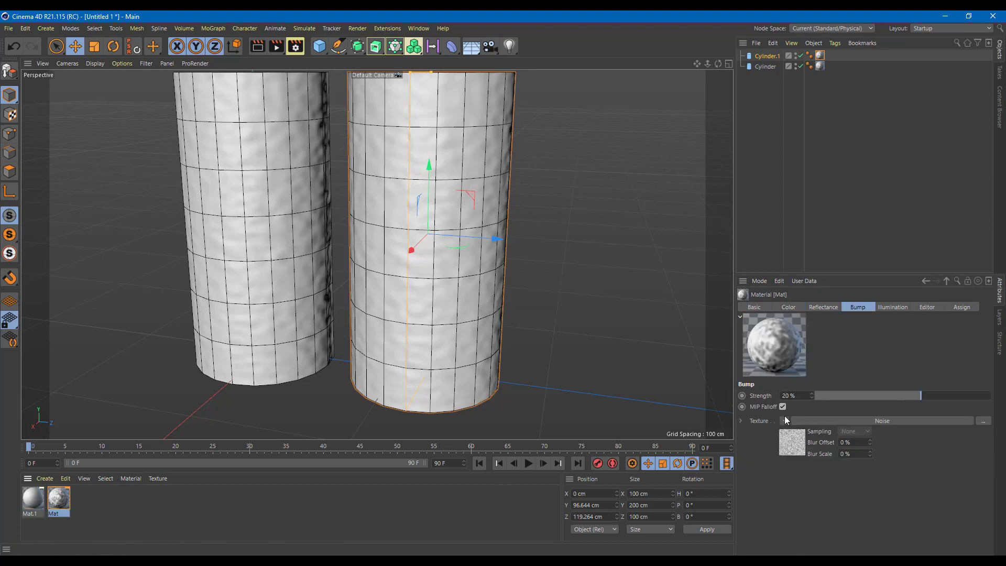
{"action": "left_click", "coordinate": [785, 421]}
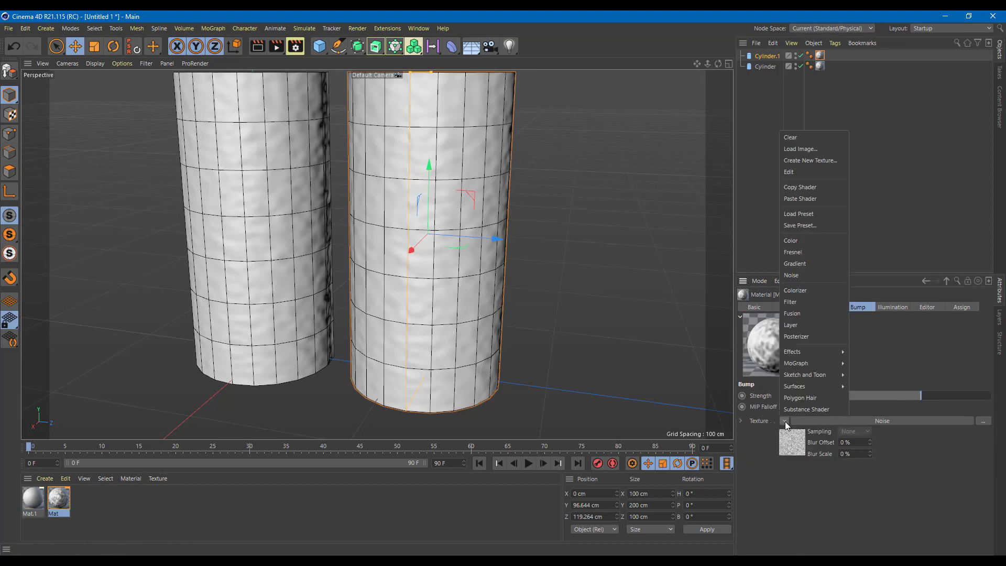
{"action": "left_click", "coordinate": [812, 191]}
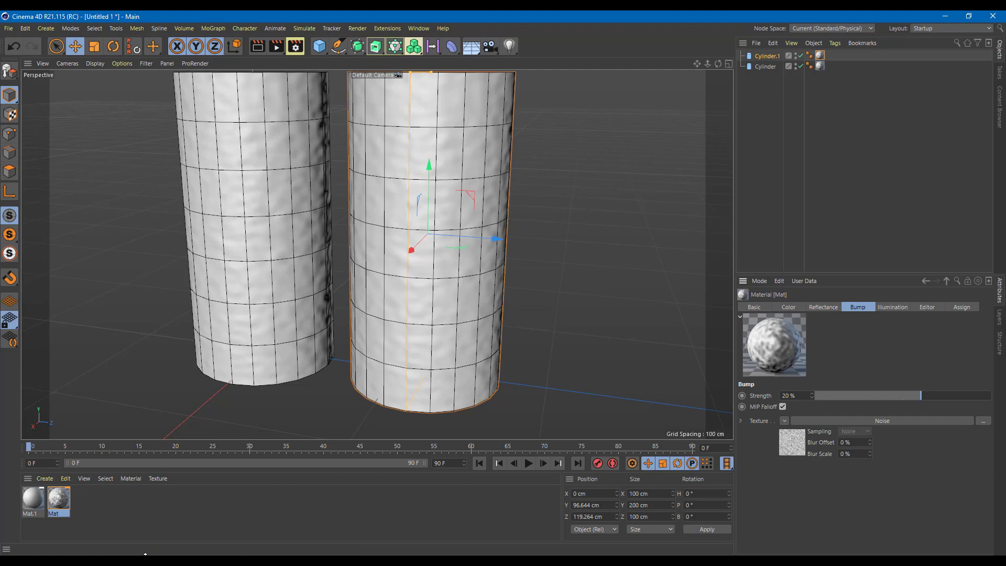
- Enable the new material's Normal channel and paste the copied Noise shader as its texture
{"action": "left_click", "coordinate": [37, 502]}
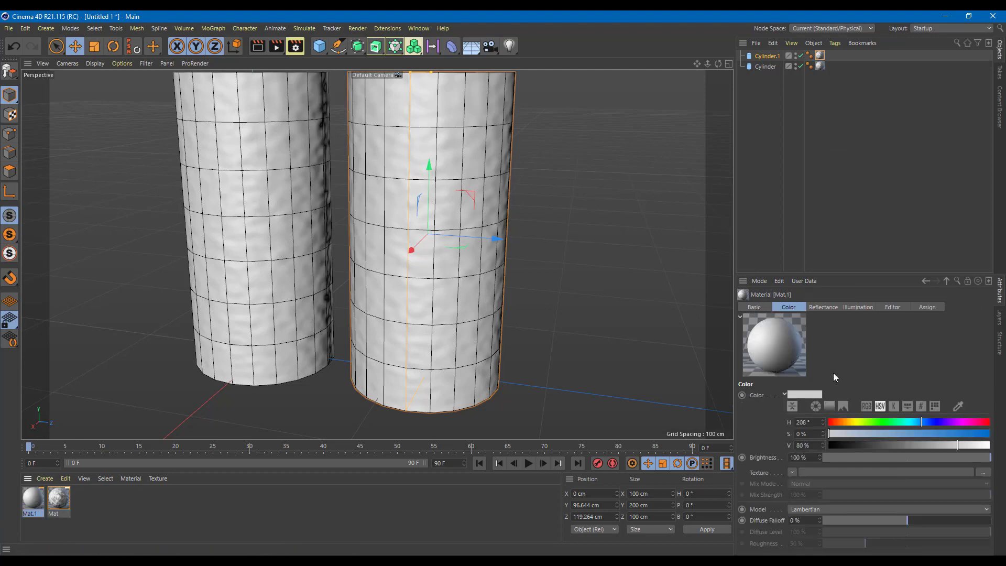
{"action": "left_click", "coordinate": [760, 308]}
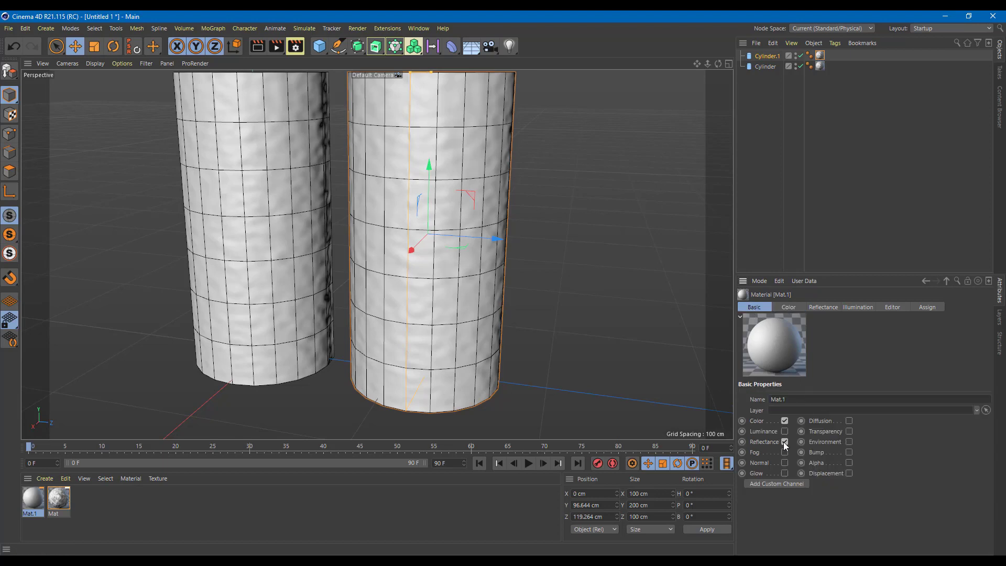
{"action": "left_click", "coordinate": [786, 463]}
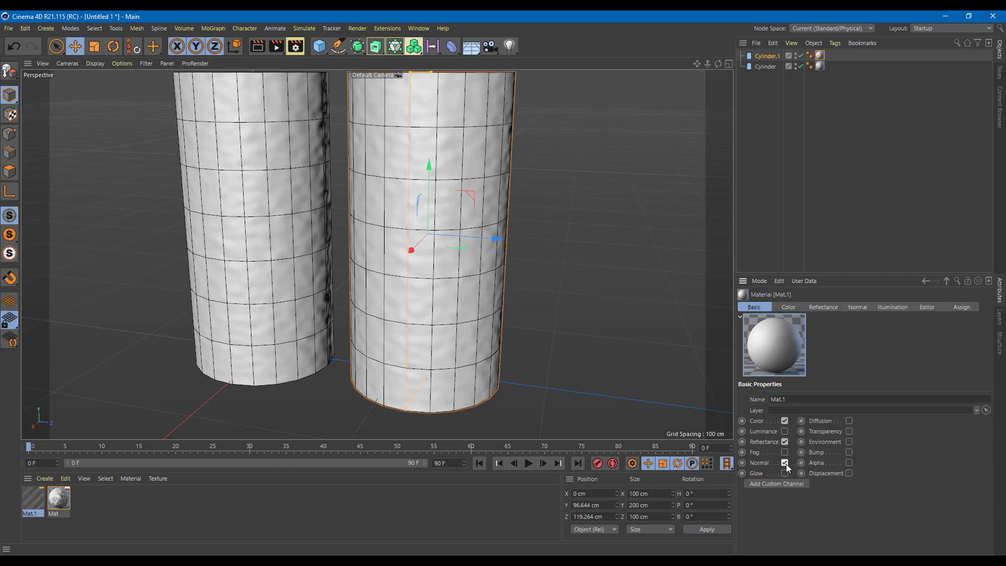
{"action": "left_click", "coordinate": [860, 308]}
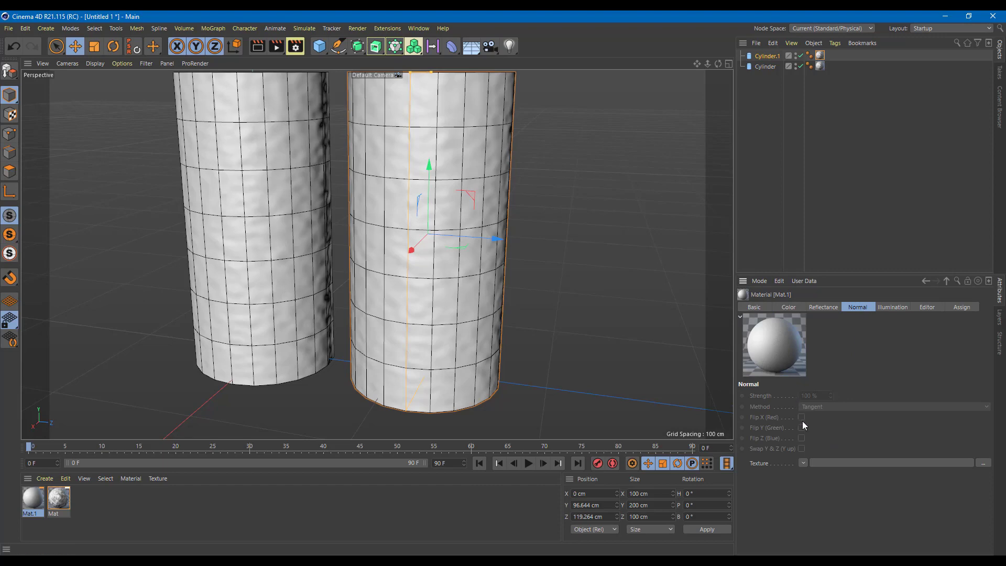
{"action": "left_click", "coordinate": [803, 463]}
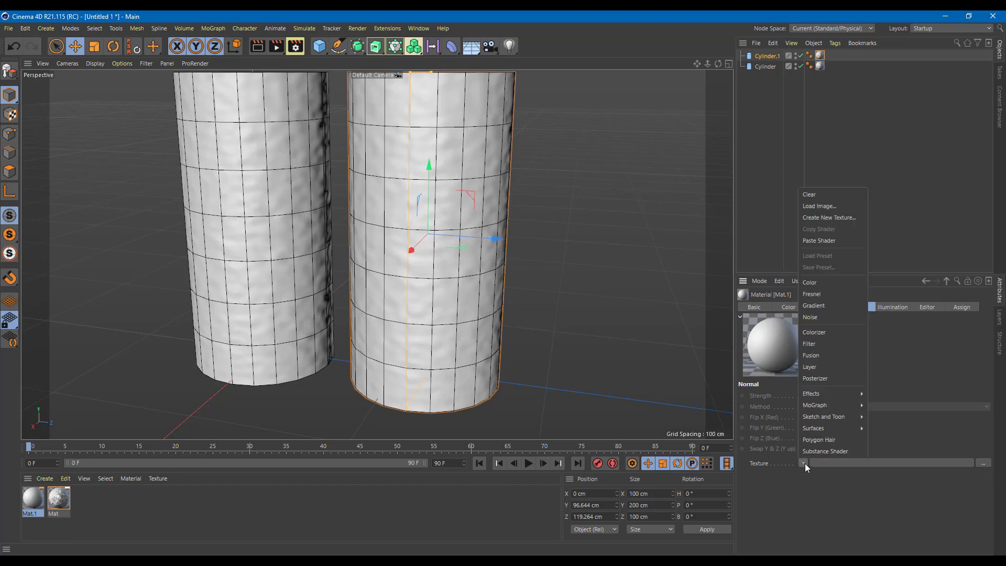
{"action": "left_click", "coordinate": [835, 241]}
- Apply the material with the Normal channel to the duplicated cylinder
{"action": "scroll", "coordinate": [595, 231], "scroll_direction": "down", "scroll_amount": 2}
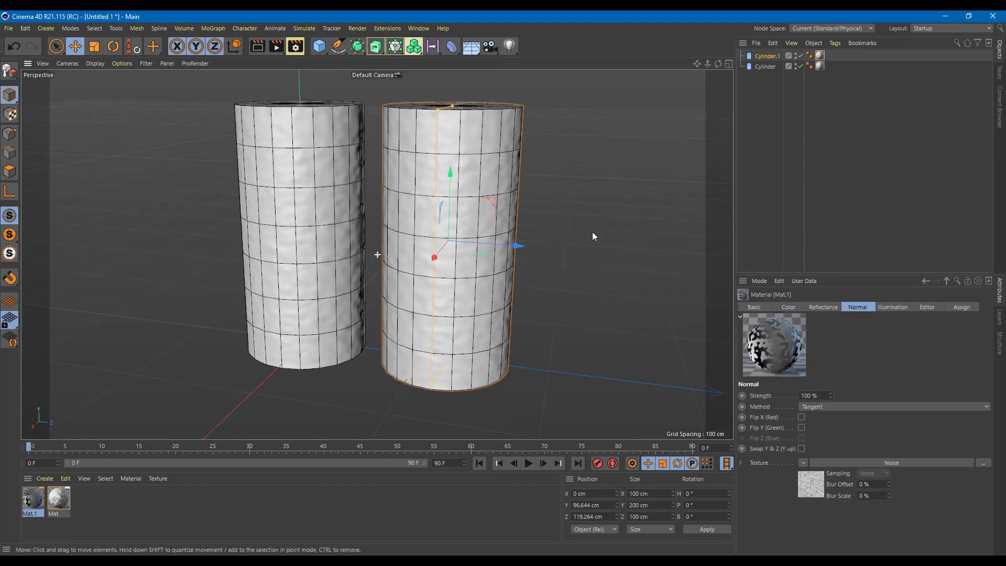
{"action": "middle_click_drag", "start_coordinate": [592, 232], "coordinate": [561, 261], "text": "alt"}
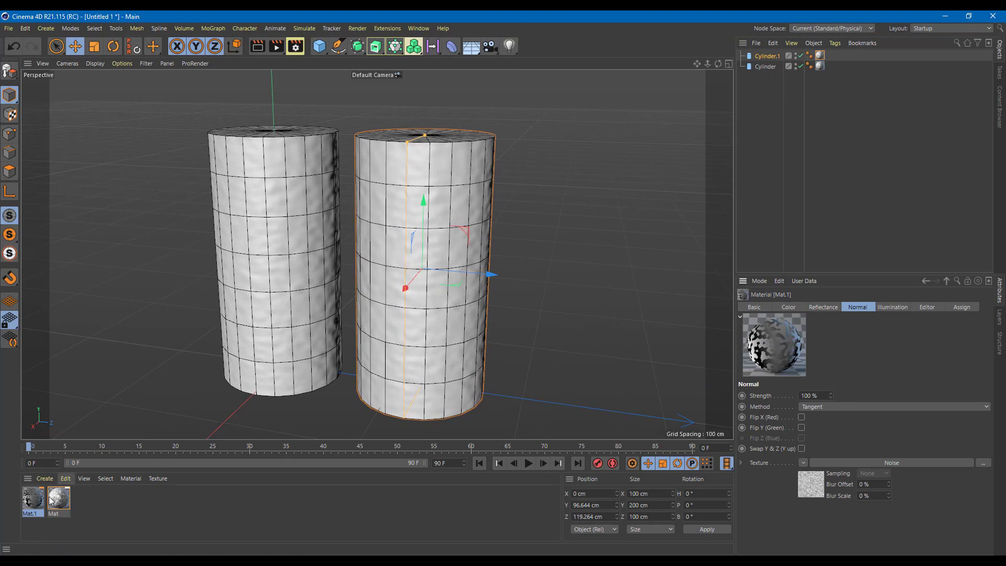
{"action": "mouse_move", "coordinate": [52, 498]}
{"action": "left_mouse_down"}
{"action": "mouse_move", "coordinate": [168, 490]}
{"action": "mouse_move", "coordinate": [449, 337]}
{"action": "mouse_move", "coordinate": [490, 339]}
{"action": "left_mouse_up"}
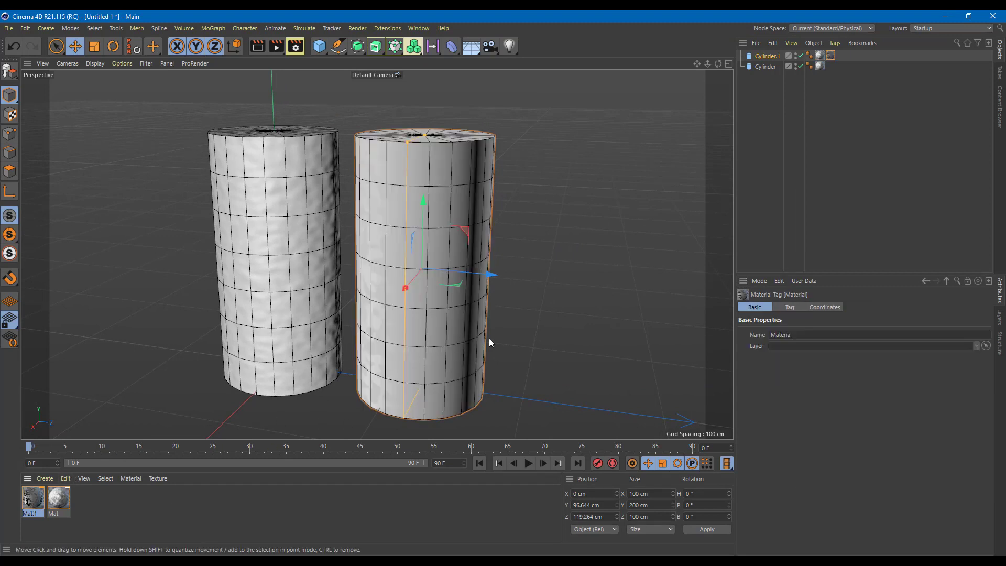
- Render the view close up and with both cylinders framed to compare the bump and normal surfaces
{"action": "mouse_move", "coordinate": [564, 278]}
{"action": "left_mouse_down", "text": "alt"}
{"action": "mouse_move", "coordinate": [536, 294]}
{"action": "mouse_move", "coordinate": [595, 269]}
{"action": "mouse_move", "coordinate": [559, 281]}
{"action": "left_mouse_up", "text": "alt"}
{"action": "scroll", "coordinate": [438, 285], "scroll_direction": "up", "scroll_amount": 3}
{"action": "scroll", "coordinate": [382, 290], "scroll_direction": "up", "scroll_amount": 3}
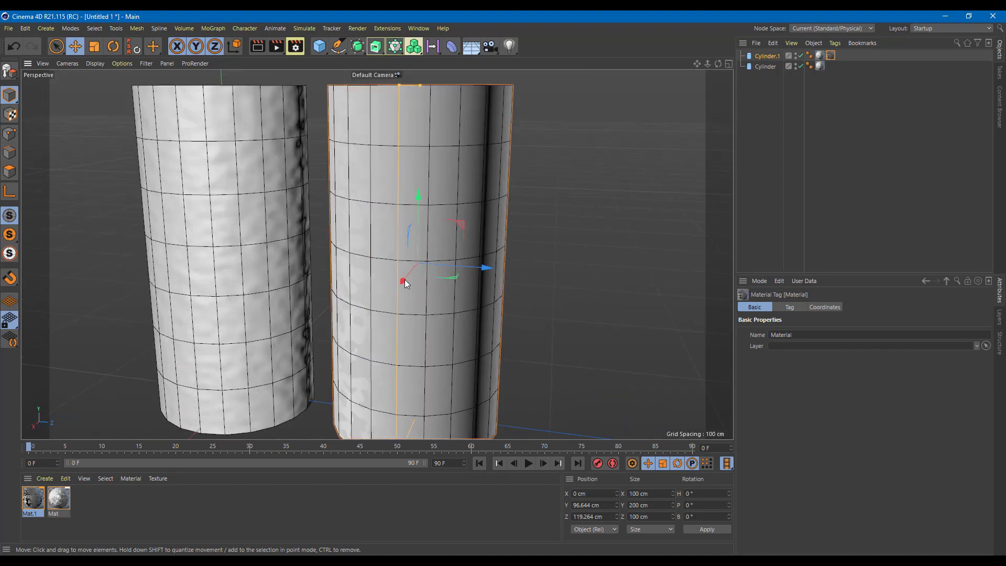
{"action": "key", "text": "ctrl+r"}
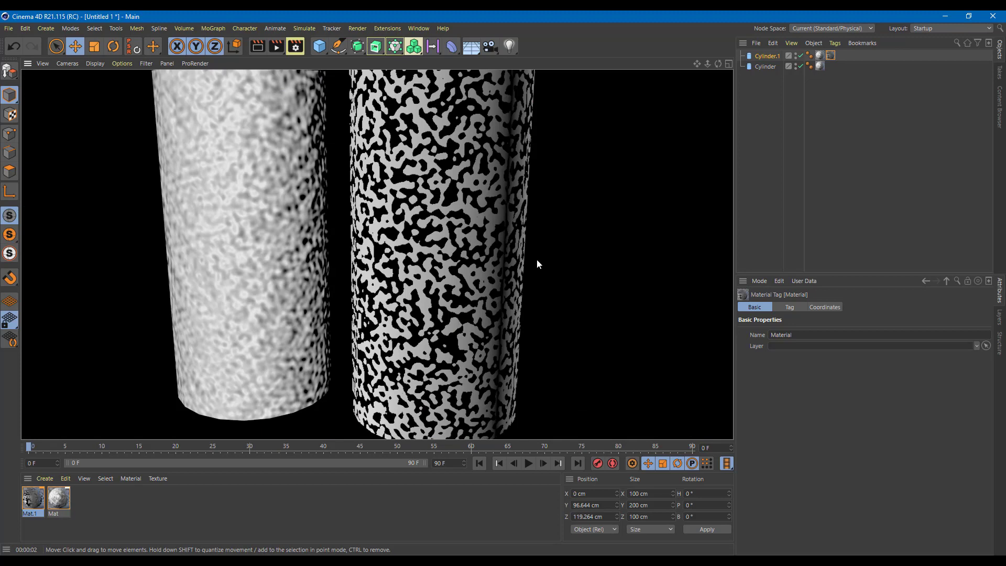
{"action": "scroll", "coordinate": [536, 259], "scroll_direction": "down", "scroll_amount": 2}
{"action": "left_click_drag", "start_coordinate": [508, 266], "coordinate": [535, 262], "text": "alt"}
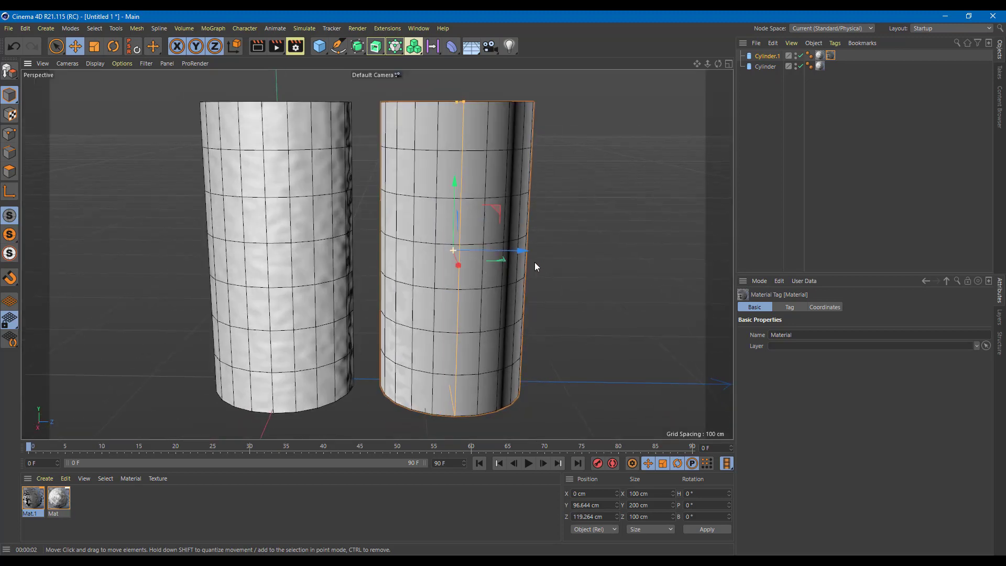
{"action": "key", "text": "ctrl+r"}
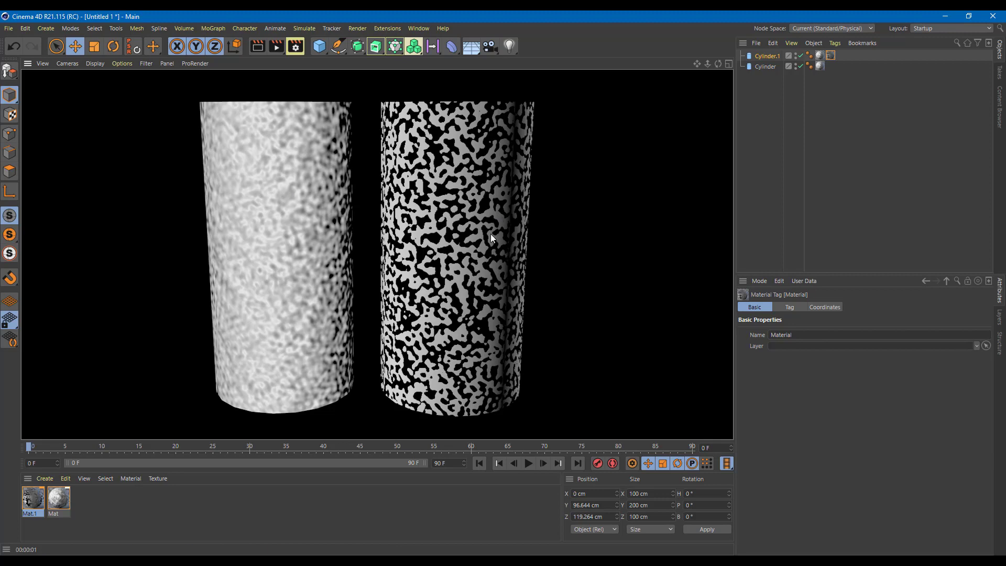
- Duplicate the second cylinder along its Z axis, placing the third one at a Z position of about 231 cm
{"action": "scroll", "coordinate": [555, 242], "scroll_direction": "down", "scroll_amount": 2}
{"action": "left_click_drag", "start_coordinate": [597, 255], "coordinate": [538, 270], "text": "alt"}
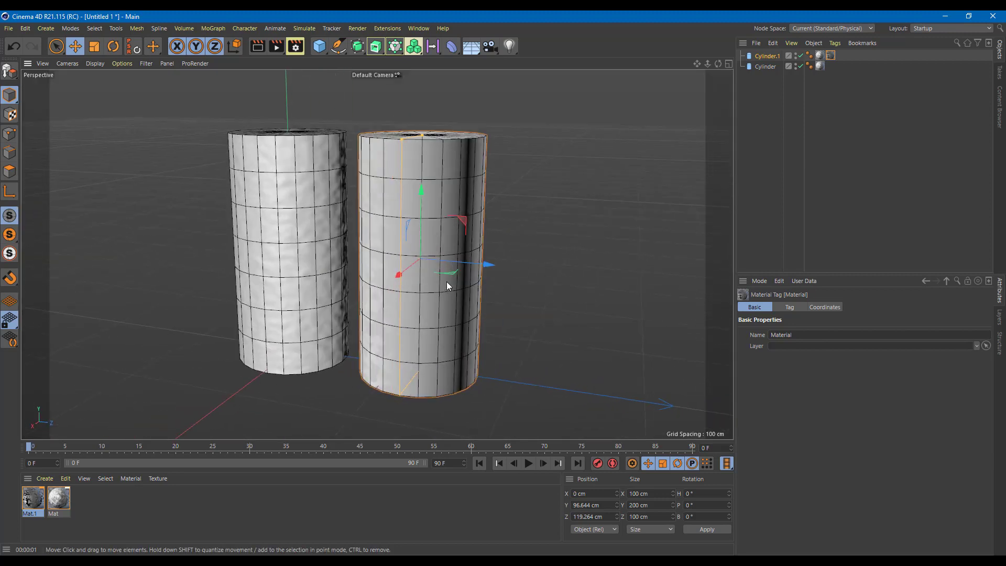
{"action": "left_click_drag", "start_coordinate": [470, 261], "coordinate": [611, 311], "text": "ctrl"}
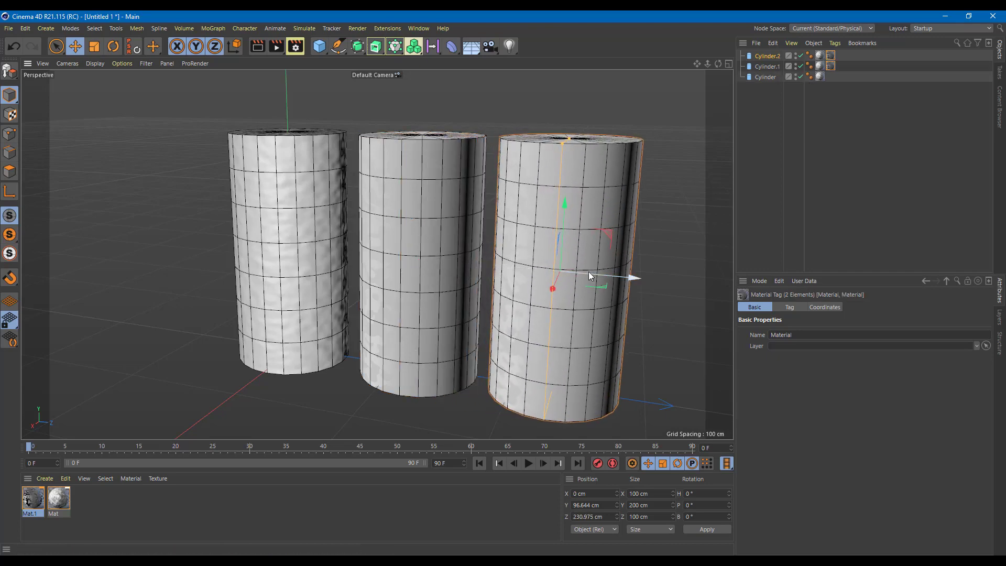
{"action": "left_click_drag", "start_coordinate": [515, 266], "coordinate": [459, 259], "text": "alt"}
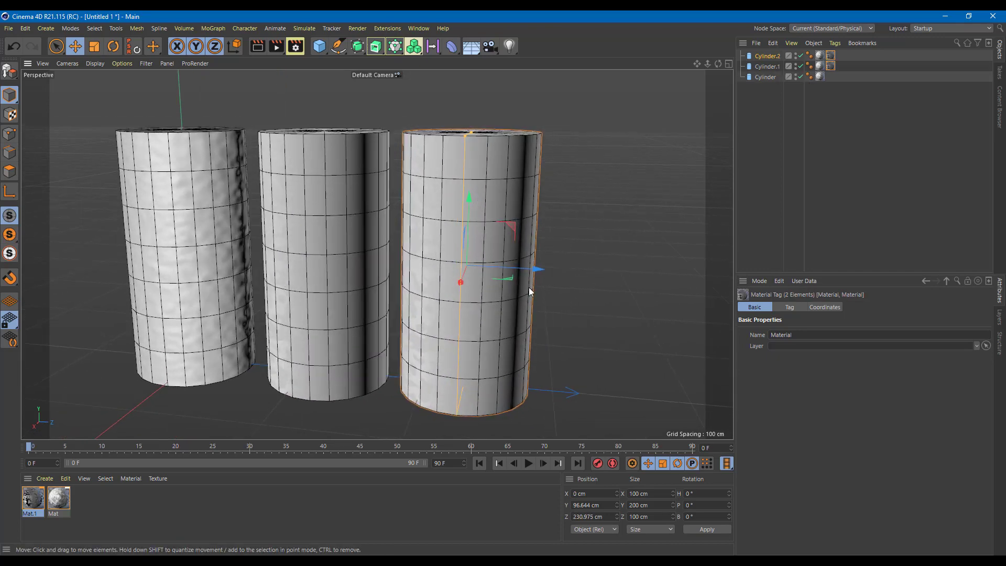
- Create another default material and apply it to the third cylinder
{"action": "left_click", "coordinate": [307, 498]}
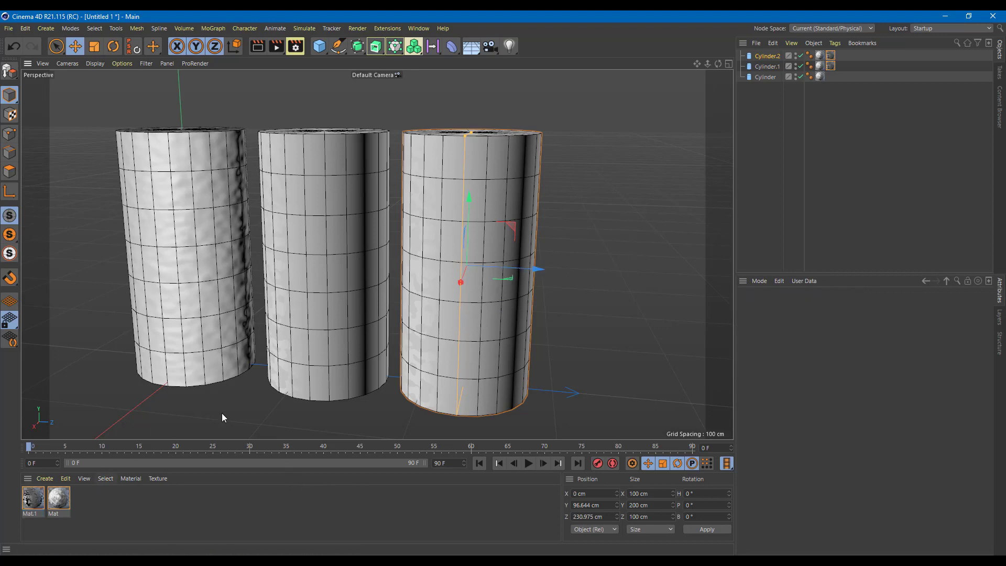
{"action": "double_click", "coordinate": [194, 508]}
{"action": "left_click_drag", "start_coordinate": [33, 503], "coordinate": [432, 322]}
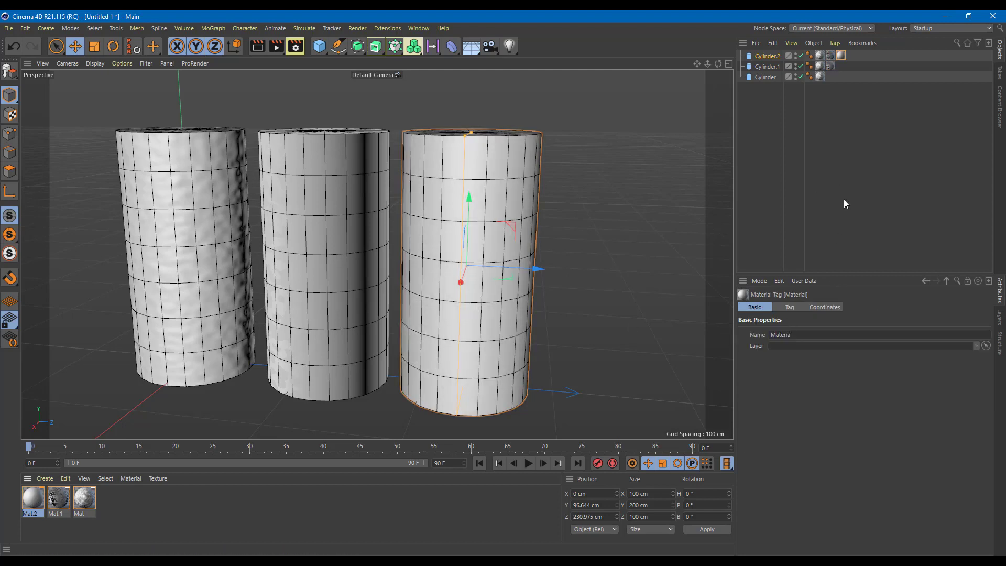
- Delete the redundant material tags, leaving only Mat.2 on the third cylinder and only Mat.1 on the second
{"action": "left_click", "coordinate": [831, 55]}
{"action": "key", "text": "Delete"}
{"action": "left_click", "coordinate": [831, 66]}
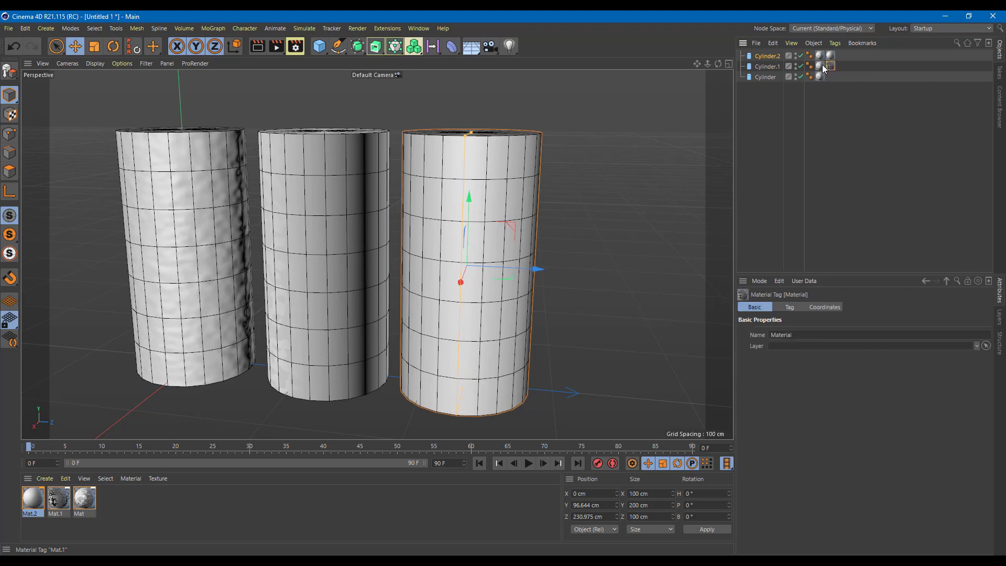
{"action": "key", "text": "Delete"}
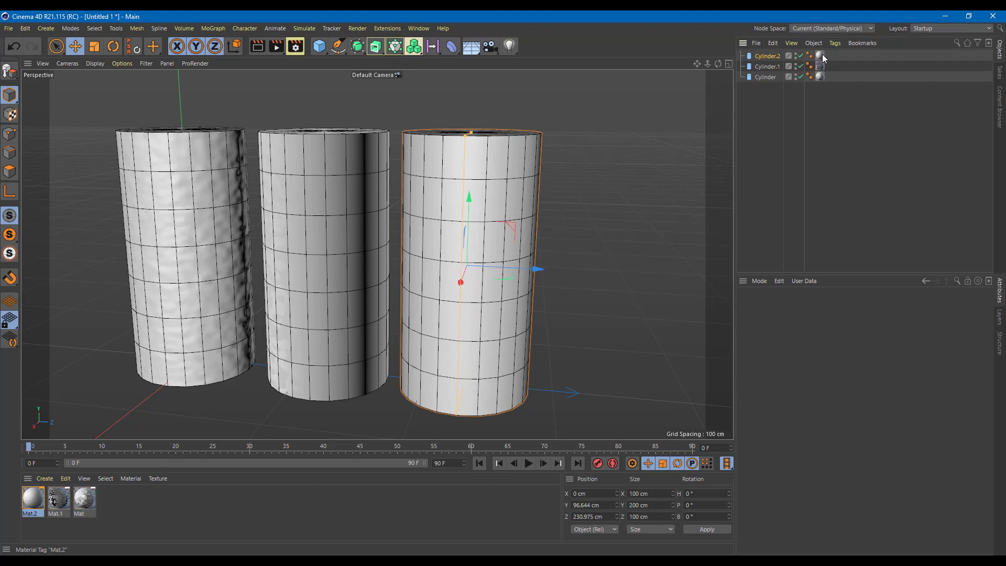
- Enable the Displacement channel of the third cylinder's material and load a Noise shader as its texture
{"action": "left_click", "coordinate": [822, 55]}
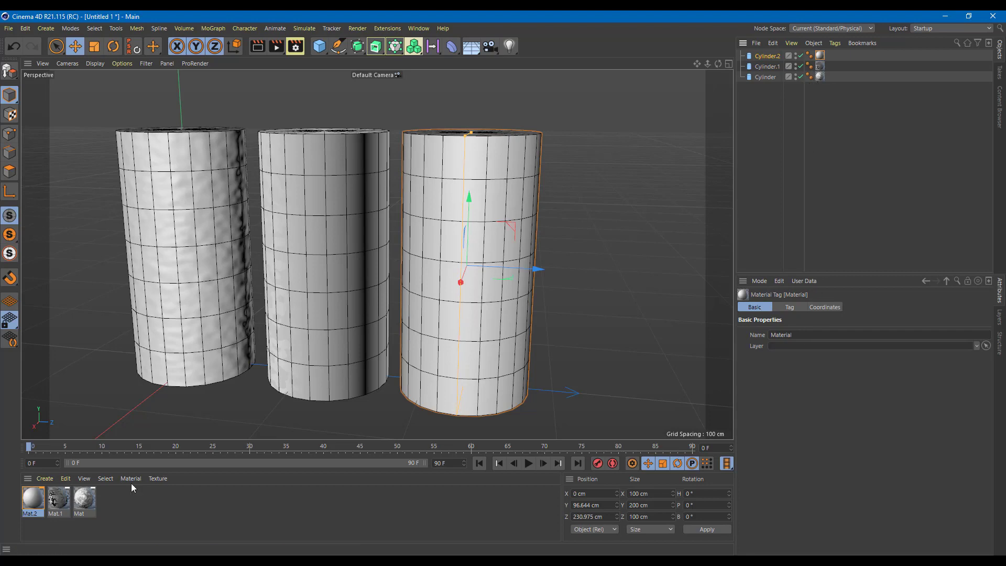
{"action": "left_click", "coordinate": [39, 501]}
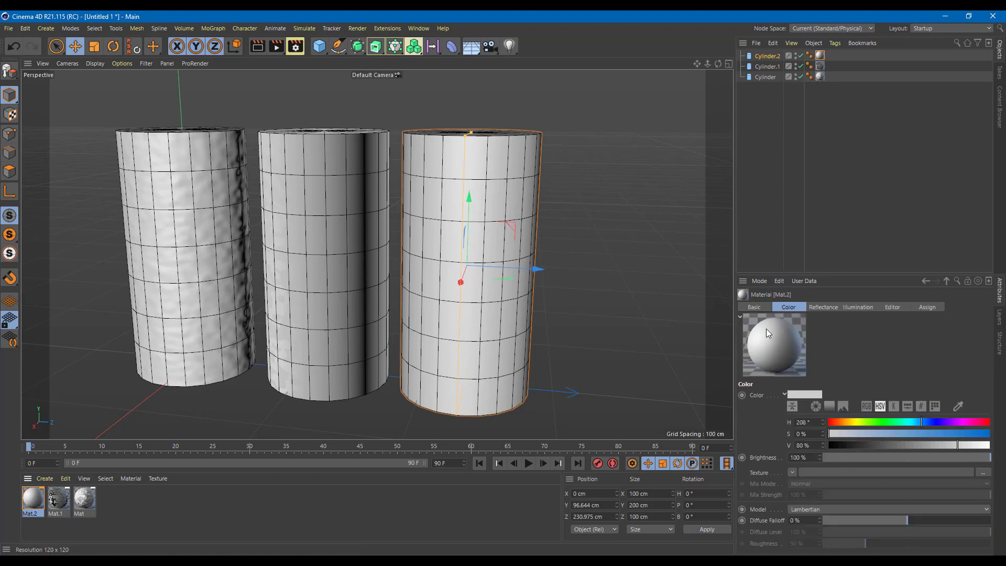
{"action": "left_click", "coordinate": [763, 308]}
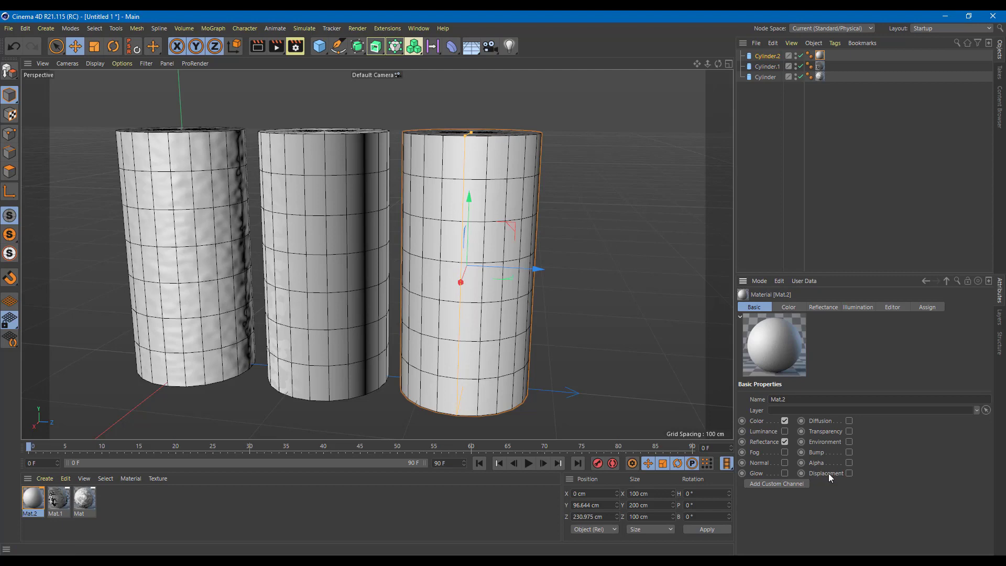
{"action": "left_click", "coordinate": [849, 473]}
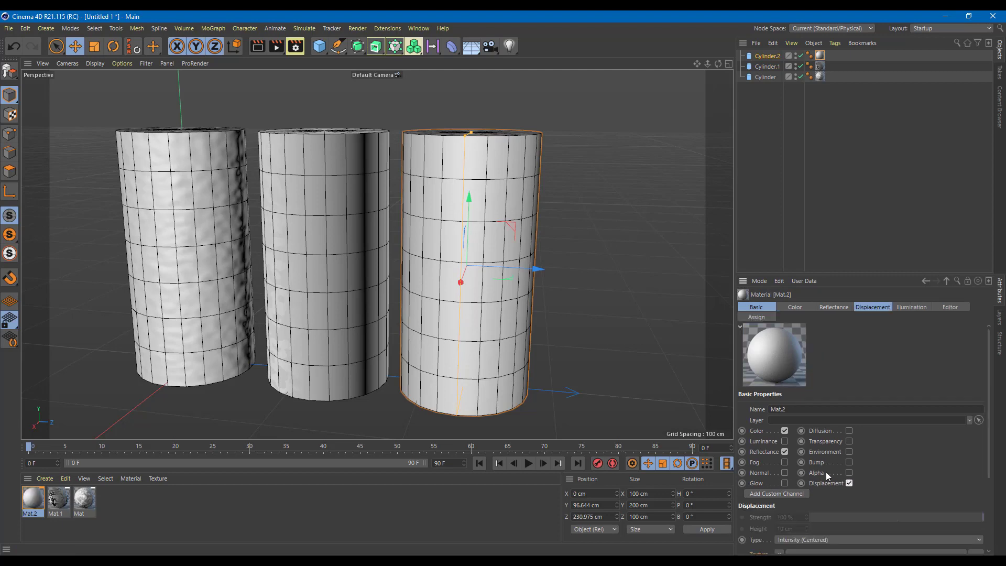
{"action": "left_click", "coordinate": [872, 308]}
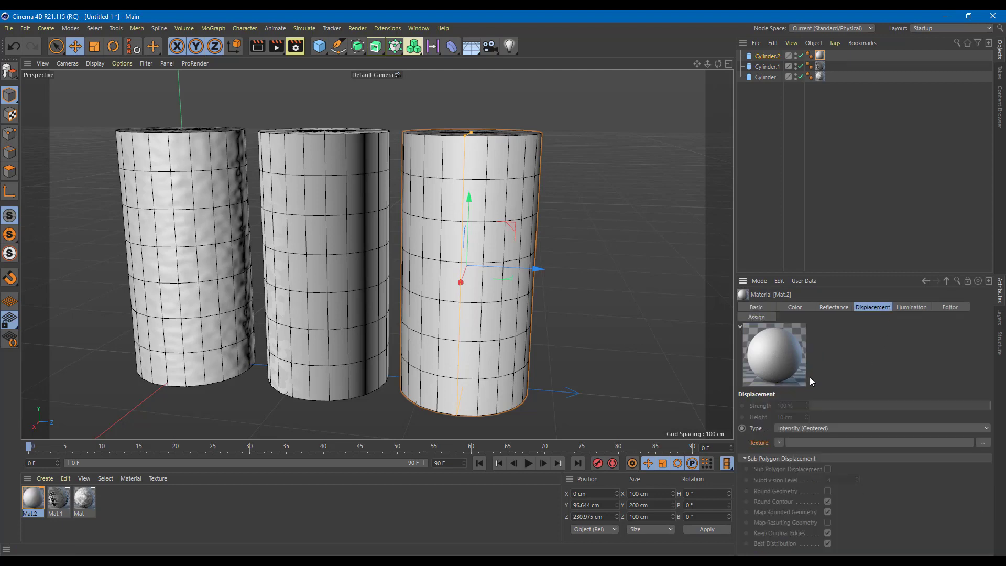
{"action": "left_click", "coordinate": [779, 442]}
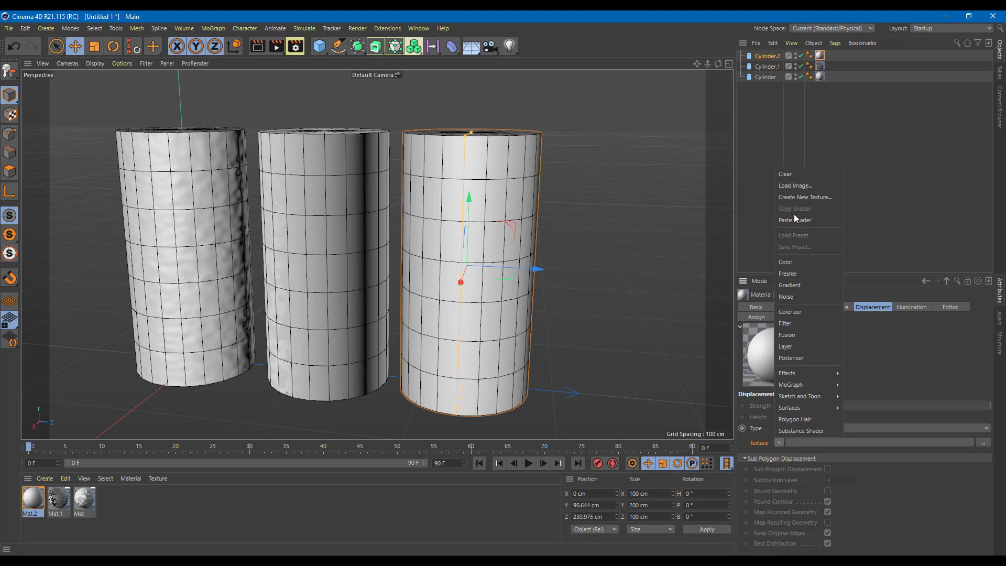
{"action": "left_click", "coordinate": [786, 297]}
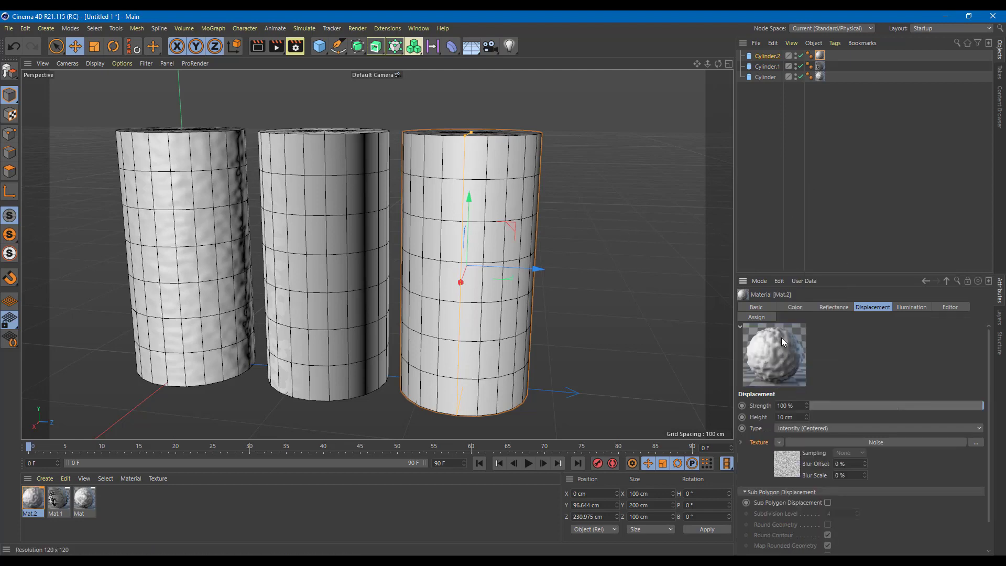
- Render the perspective view to compare the displacement on the third cylinder with the other two surfaces
{"action": "left_click", "coordinate": [586, 285]}
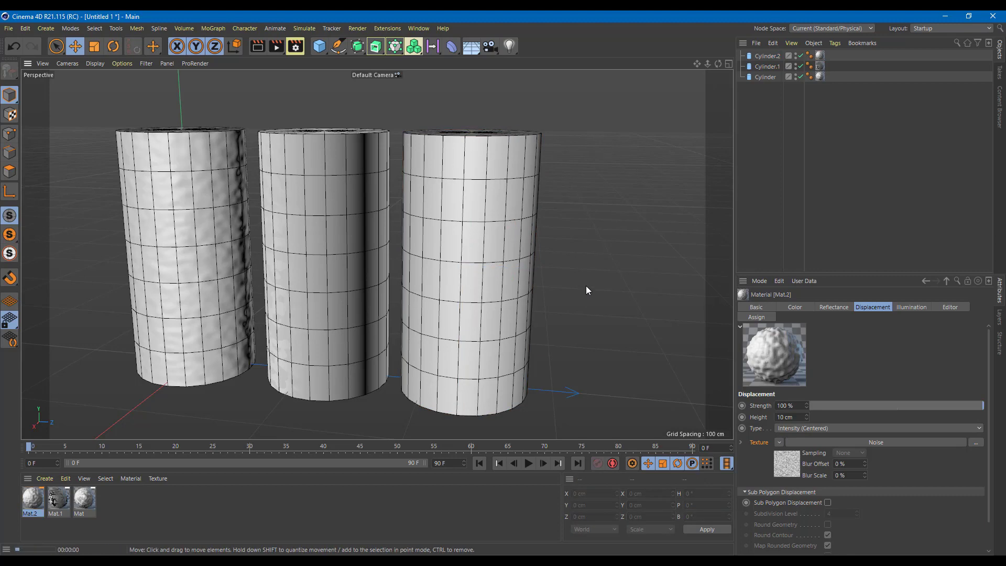
{"action": "key", "text": "ctrl+r"}
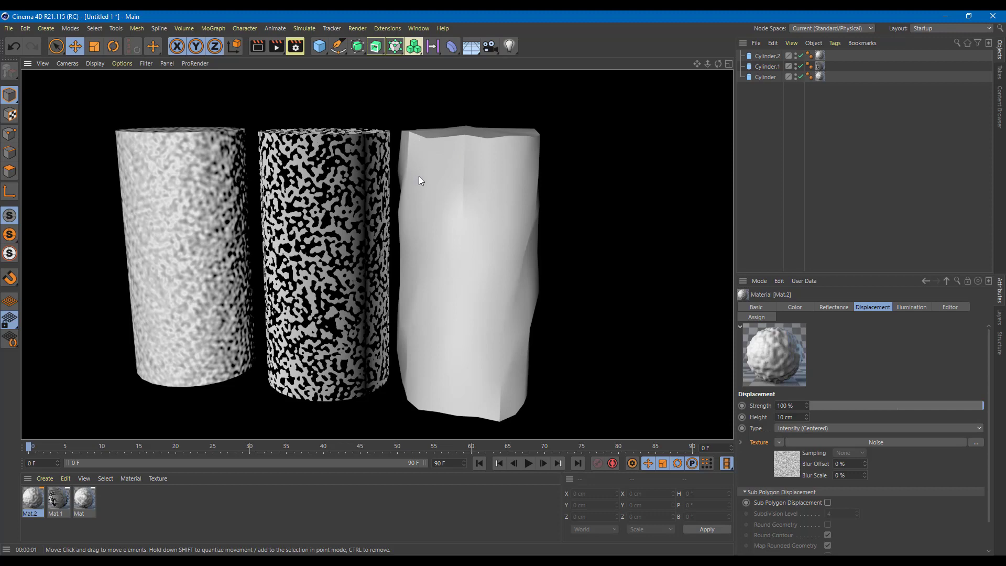
{"action": "left_click", "coordinate": [622, 253]}
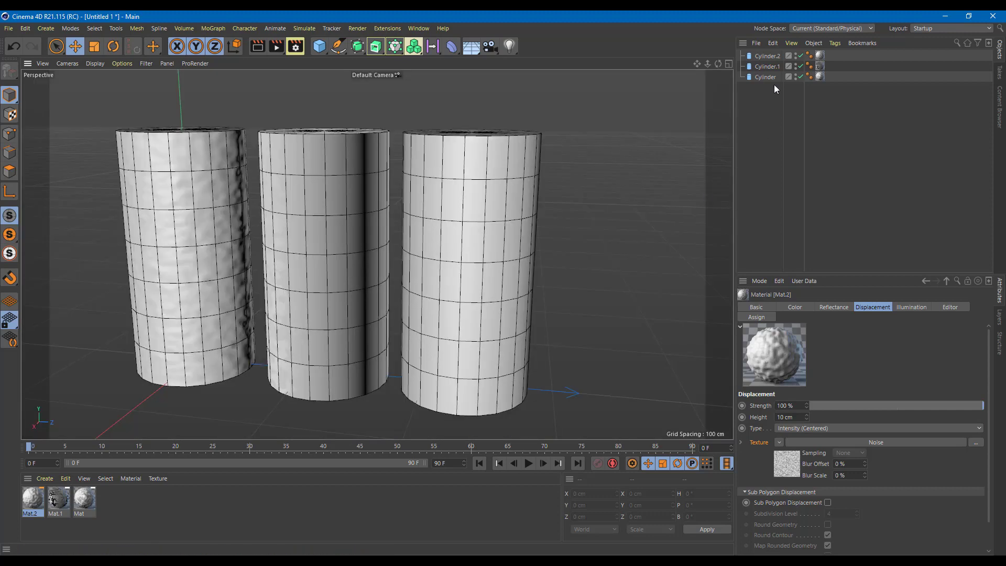
- Nest the third cylinder under a new Subdivision Surface and move its material tag onto that generator for a test render
{"action": "left_click", "coordinate": [773, 56]}
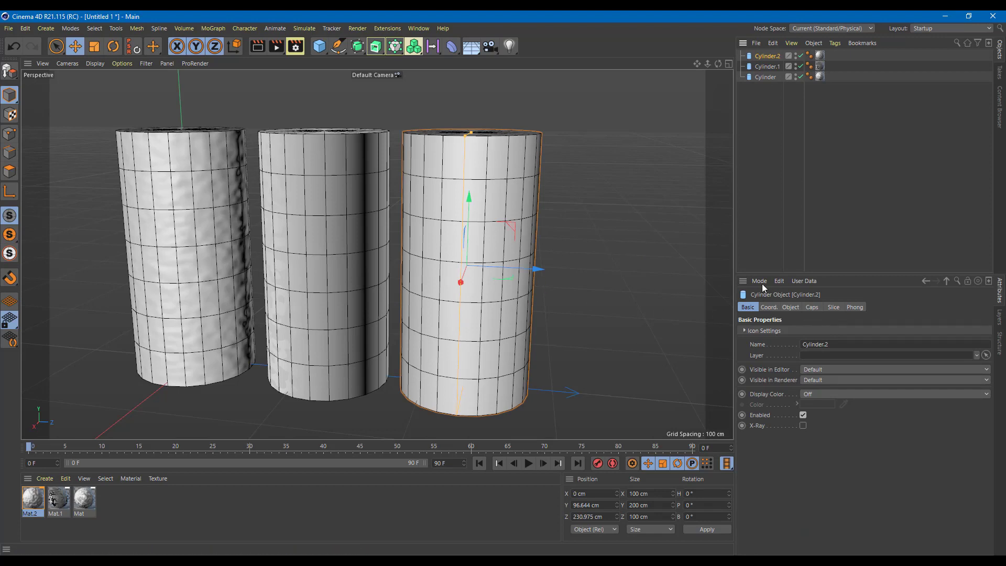
{"action": "left_click", "coordinate": [359, 49]}
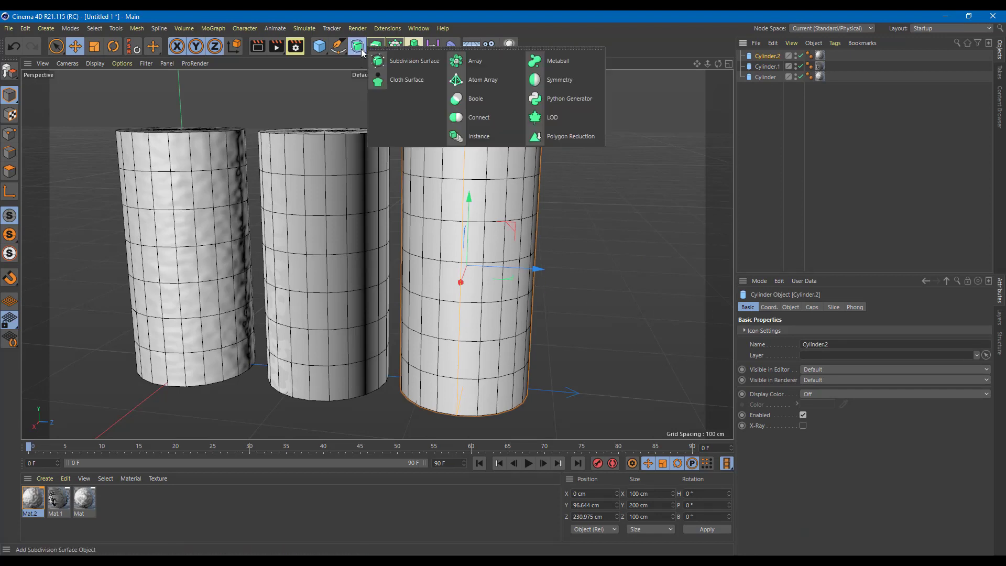
{"action": "left_click", "coordinate": [393, 62]}
{"action": "left_click_drag", "start_coordinate": [781, 61], "coordinate": [779, 64]}
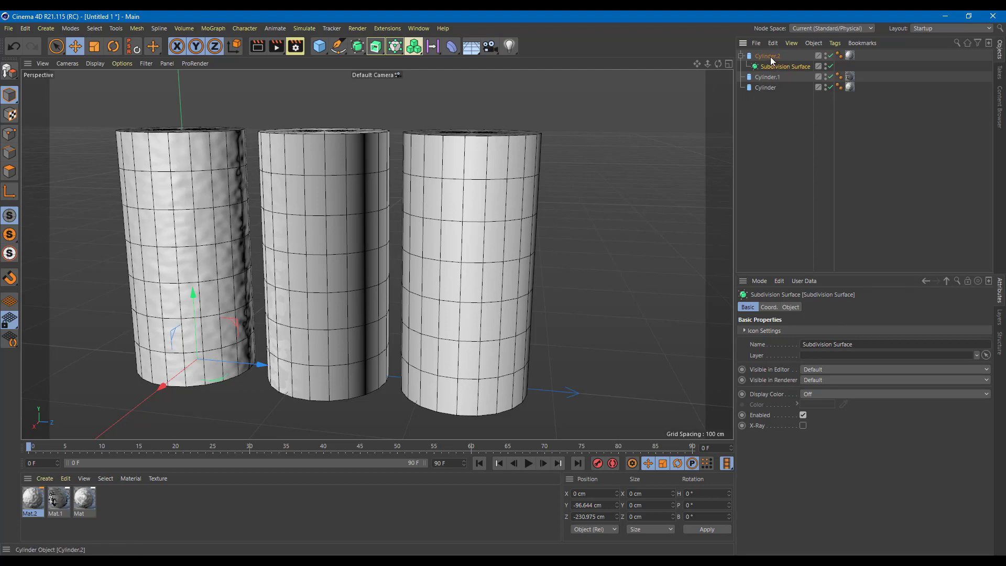
{"action": "left_click_drag", "start_coordinate": [775, 65], "coordinate": [778, 87]}
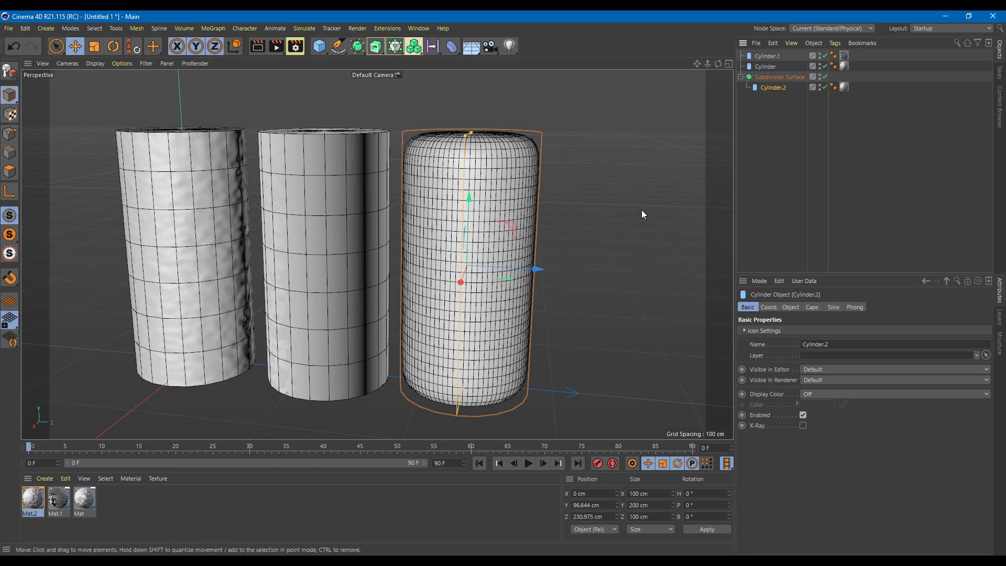
{"action": "left_click_drag", "start_coordinate": [844, 86], "coordinate": [810, 78]}
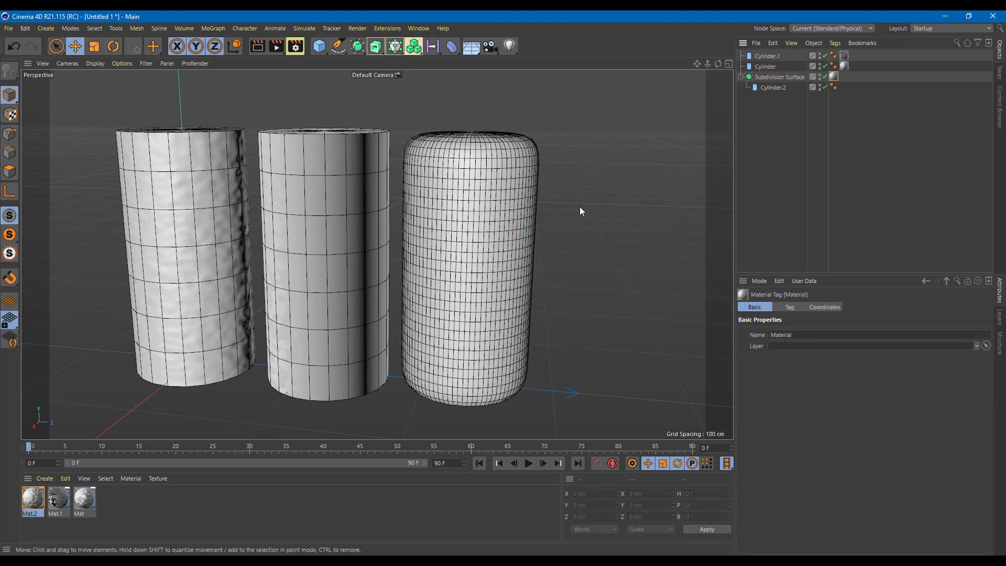
{"action": "key", "text": "ctrl+r"}
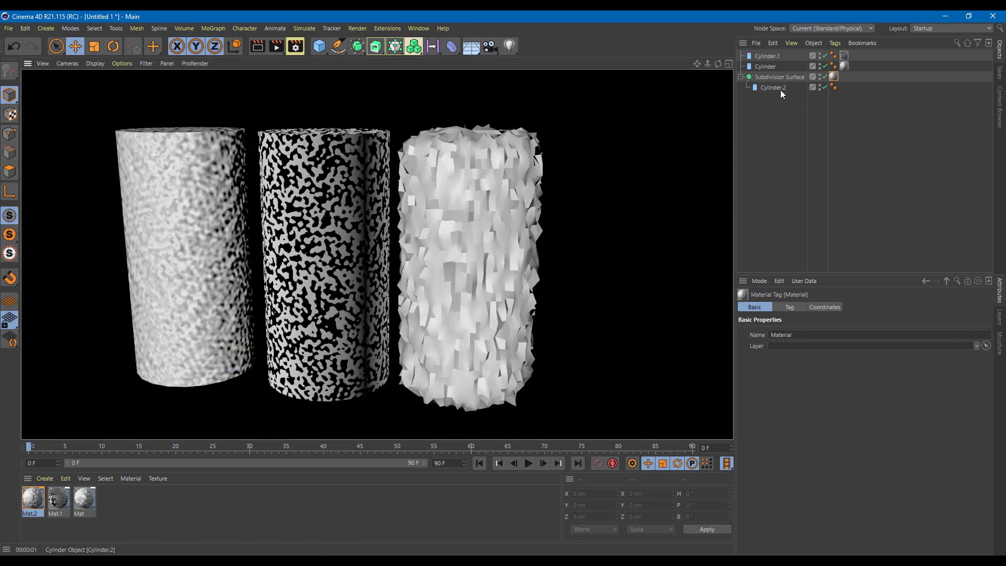
- Set both the editor and renderer subdivision of the Subdivision Surface to 4 and render the view
{"action": "left_click", "coordinate": [787, 76]}
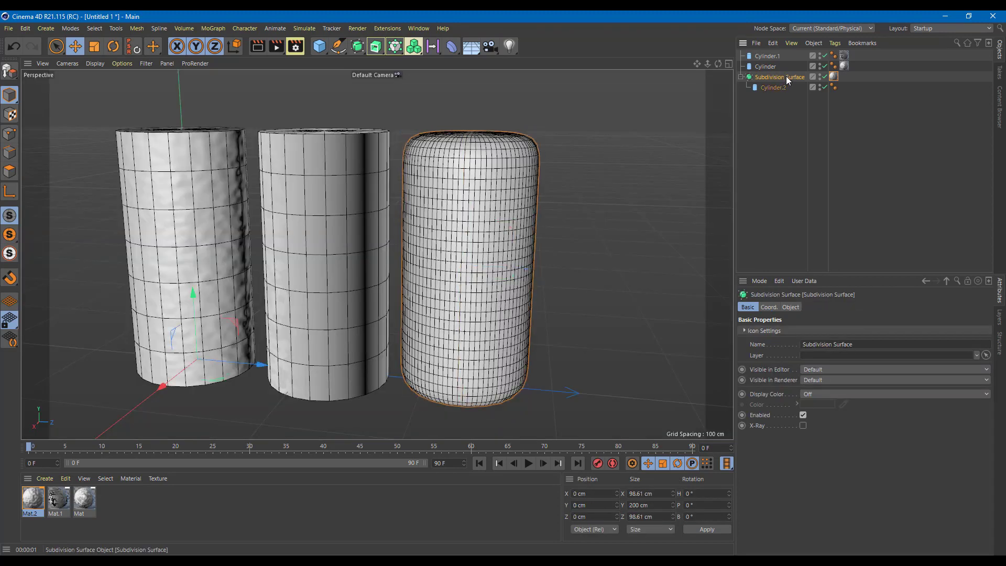
{"action": "left_click", "coordinate": [792, 307]}
{"action": "left_click", "coordinate": [839, 340]}
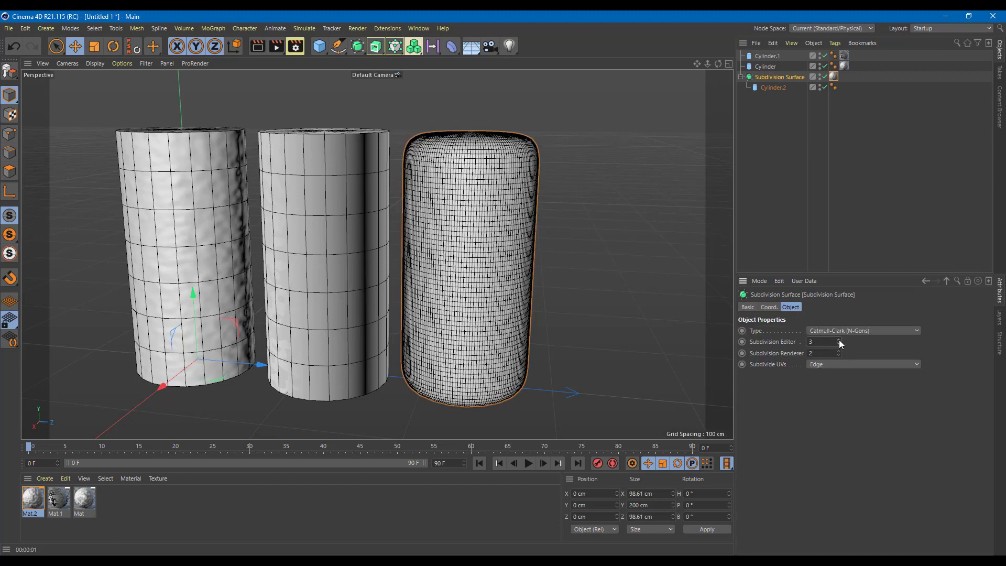
{"action": "left_click", "coordinate": [839, 340]}
{"action": "left_click", "coordinate": [839, 340]}
{"action": "left_click", "coordinate": [840, 344]}
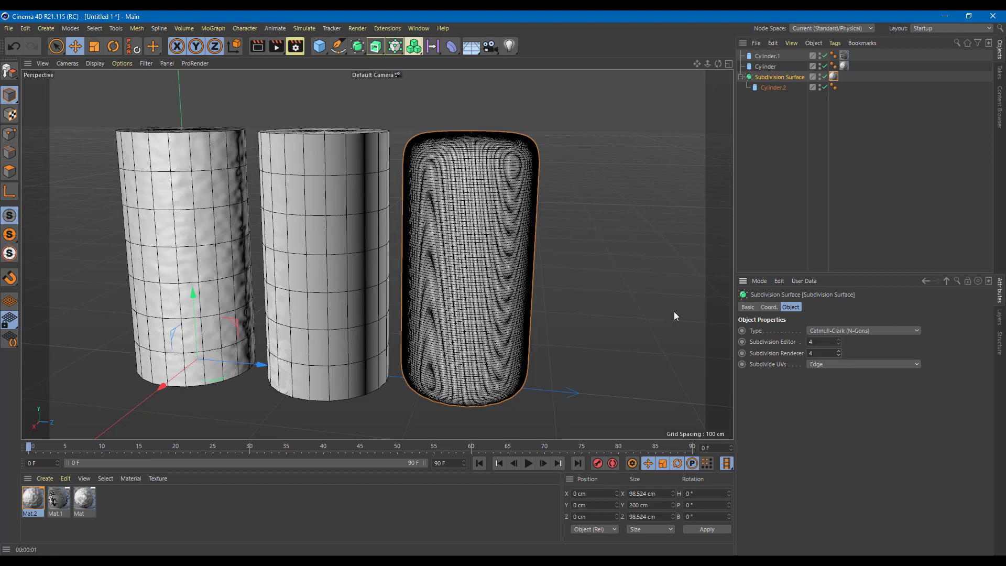
{"action": "left_click", "coordinate": [585, 242]}
{"action": "key", "text": "ctrl+r"}
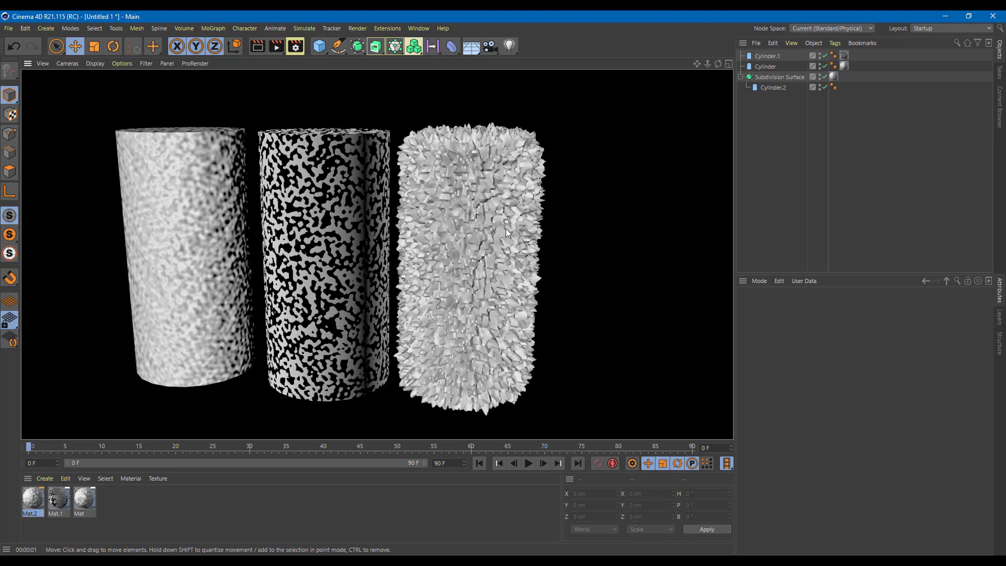
{"action": "scroll", "coordinate": [627, 153], "scroll_direction": "up", "scroll_amount": 4}
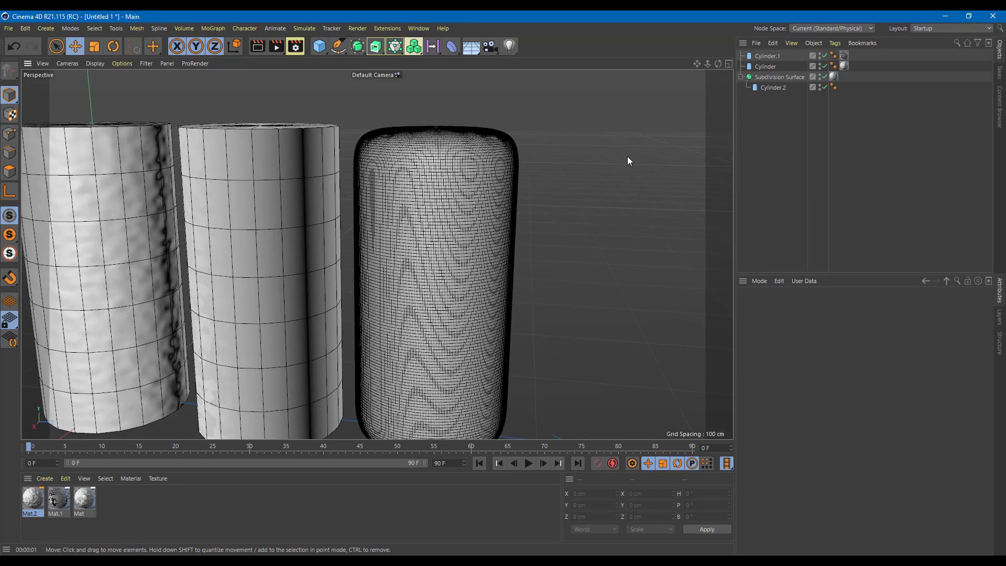
{"action": "scroll", "coordinate": [628, 160], "scroll_direction": "down", "scroll_amount": 3}
- Clear the scene by deleting all three cylinders, the Subdivision Surface and the three materials
{"action": "left_click", "coordinate": [513, 196]}
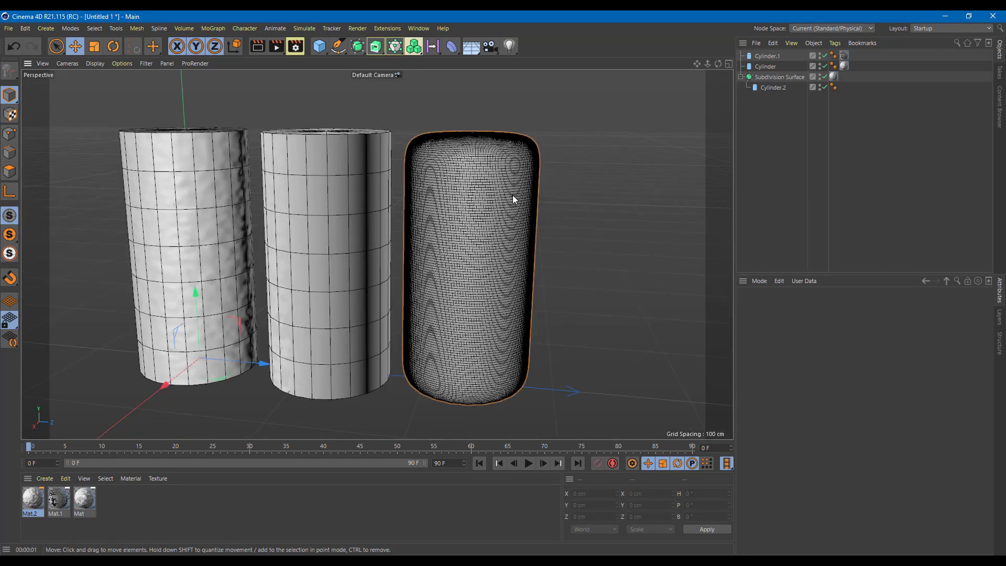
{"action": "key", "text": "Delete"}
{"action": "left_click", "coordinate": [348, 200]}
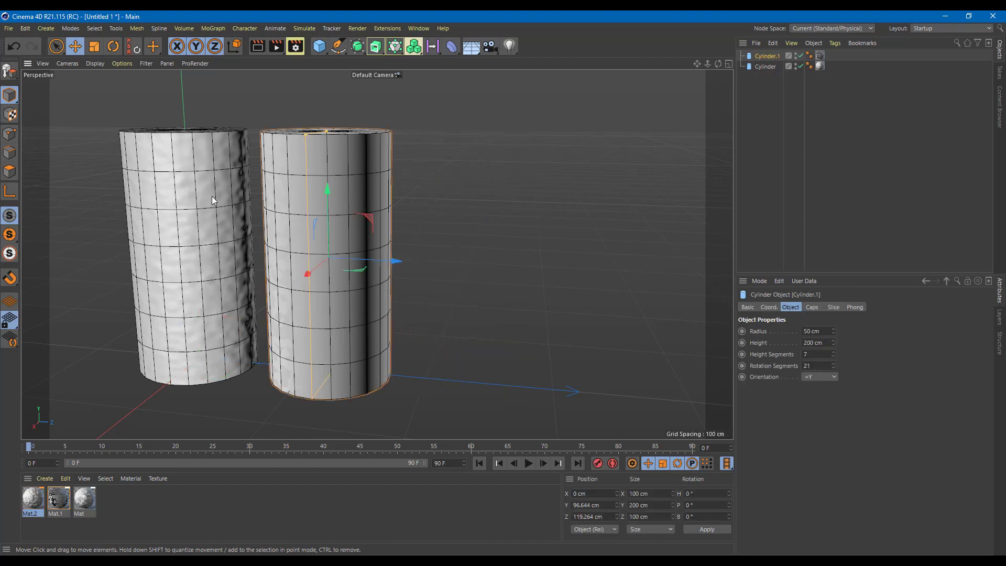
{"action": "key", "text": "Delete"}
{"action": "left_click", "coordinate": [199, 197]}
{"action": "key", "text": "Delete"}
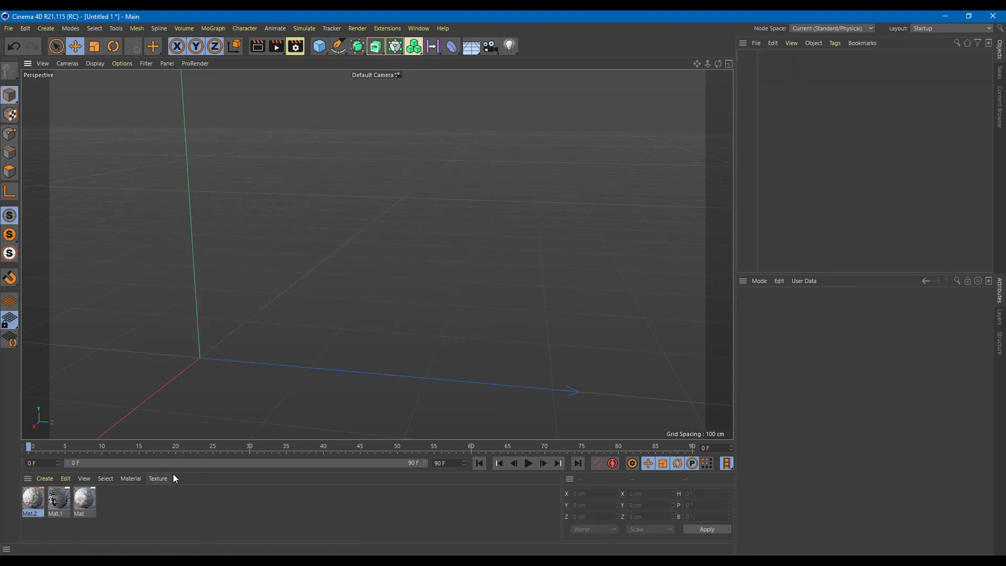
{"action": "left_click_drag", "start_coordinate": [124, 516], "coordinate": [5, 493]}
{"action": "key", "text": "Delete"}
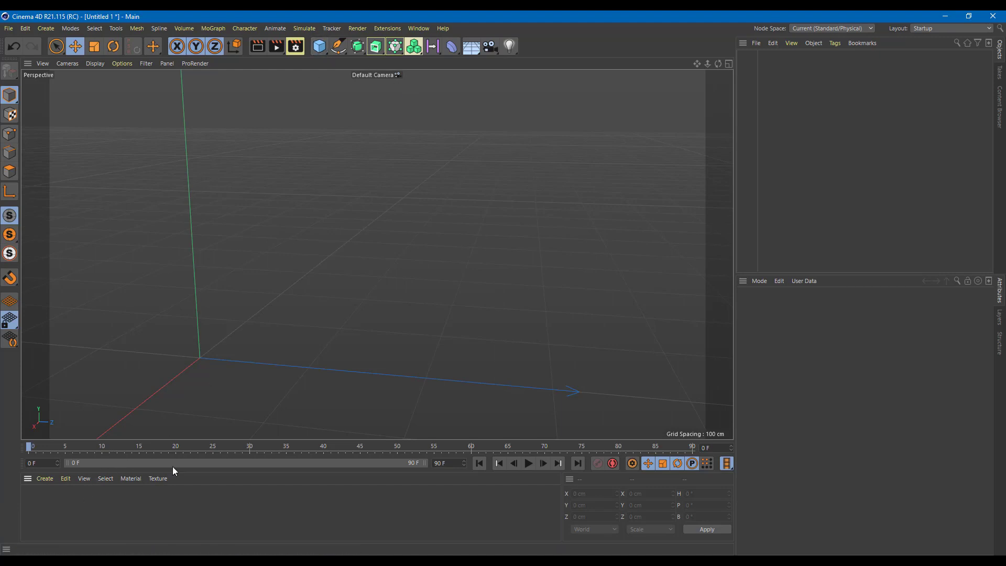
- Add a cube primitive and raise it to a Y position of about 114 cm
{"action": "left_click", "coordinate": [321, 48]}
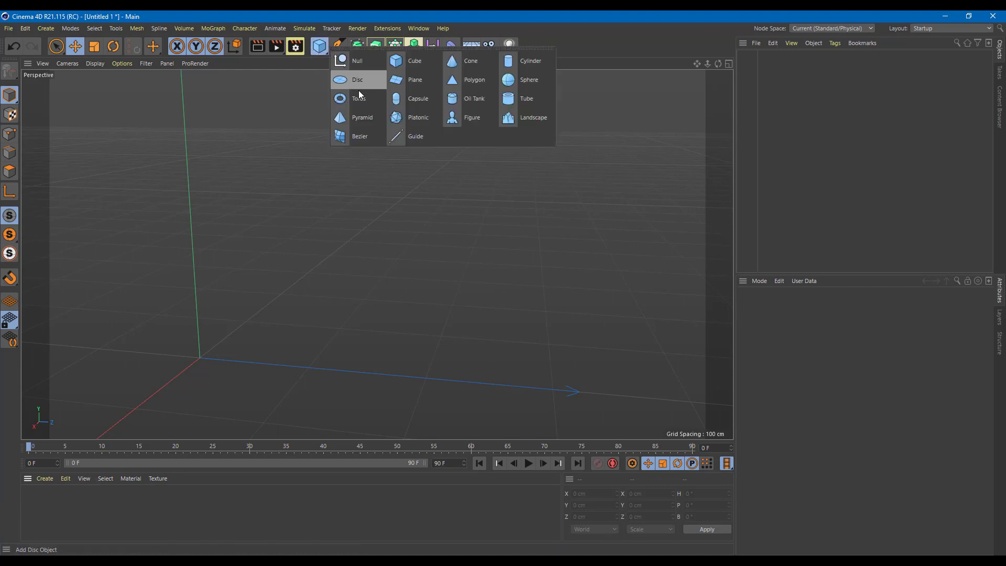
{"action": "left_click", "coordinate": [417, 60]}
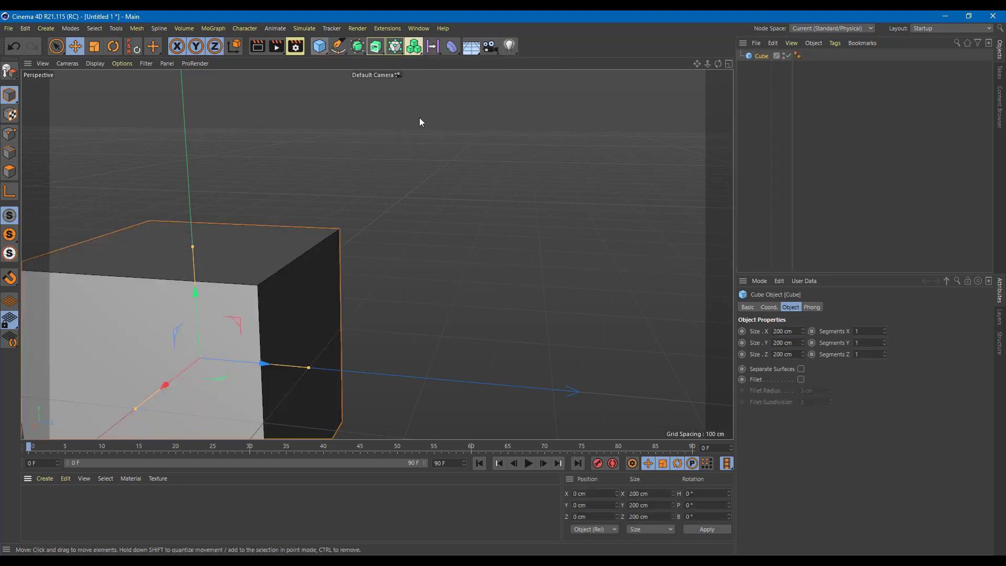
{"action": "left_click_drag", "start_coordinate": [367, 285], "coordinate": [297, 167], "text": "alt"}
{"action": "middle_click_drag", "start_coordinate": [435, 216], "coordinate": [497, 368], "text": "alt"}
{"action": "left_click_drag", "start_coordinate": [497, 368], "coordinate": [476, 368], "text": "alt"}
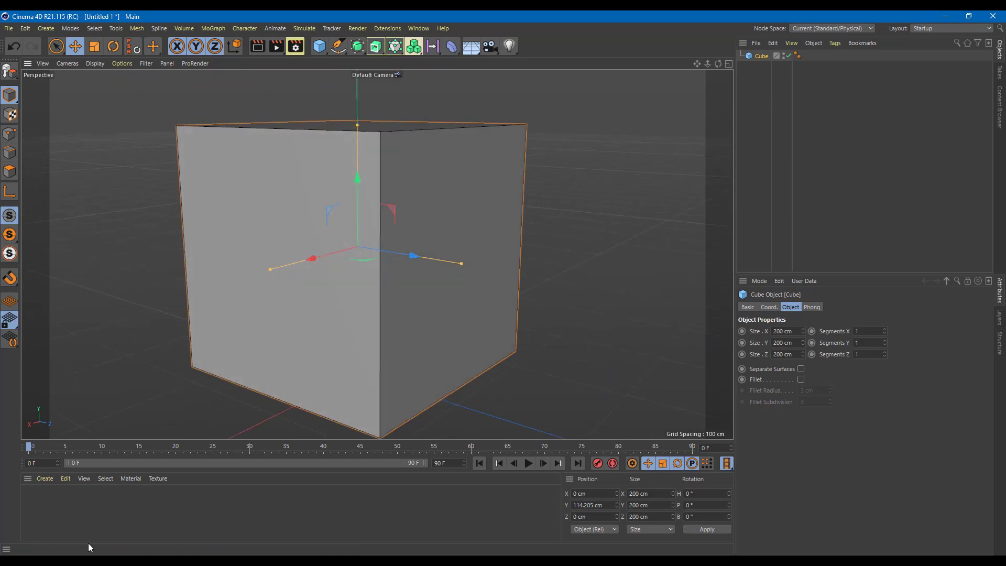
- Apply a new default material to the cube and load the white brick image texture_1 as its Color texture
{"action": "double_click", "coordinate": [137, 510]}
{"action": "left_click_drag", "start_coordinate": [36, 511], "coordinate": [386, 361]}
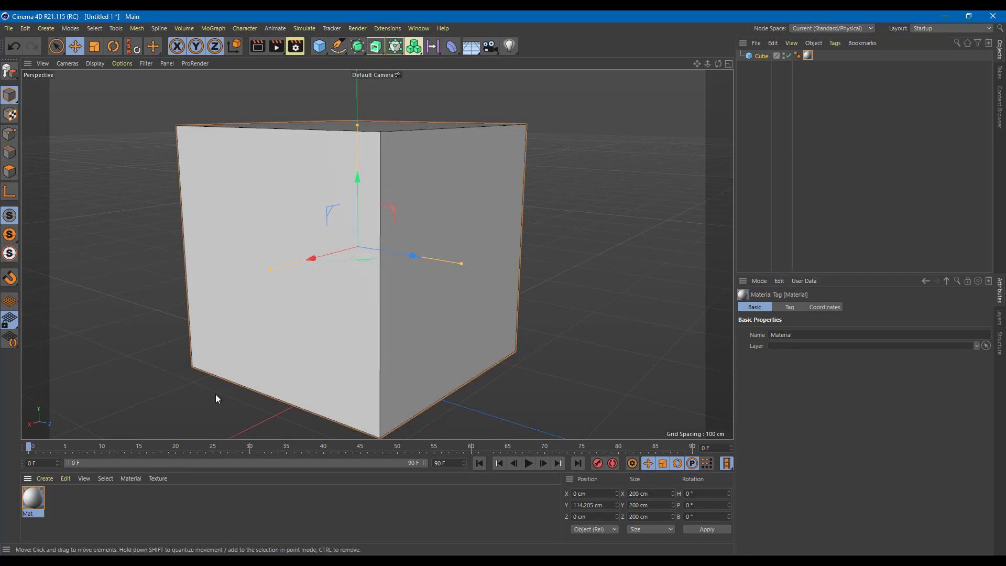
{"action": "left_click", "coordinate": [34, 499]}
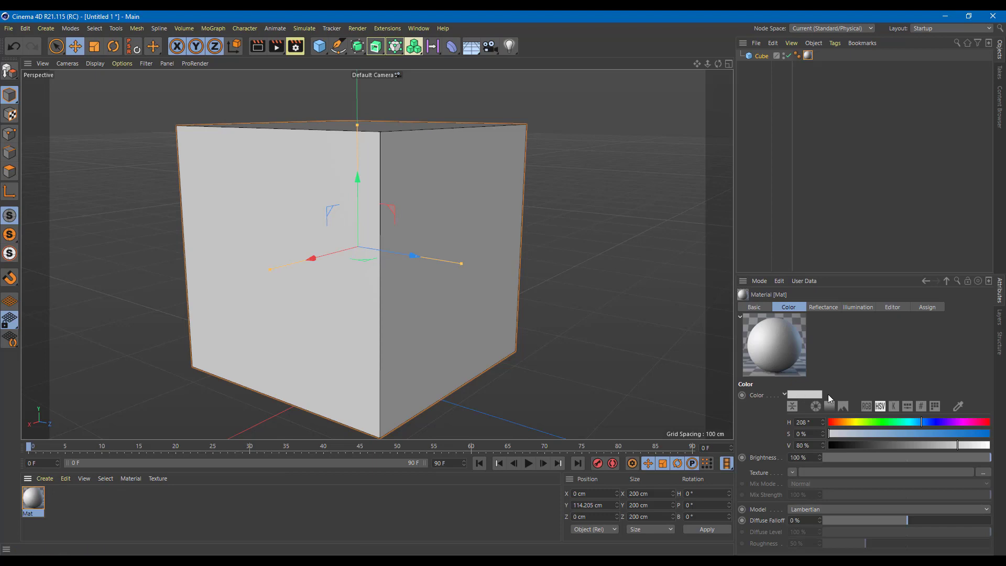
{"action": "left_click", "coordinate": [809, 470]}
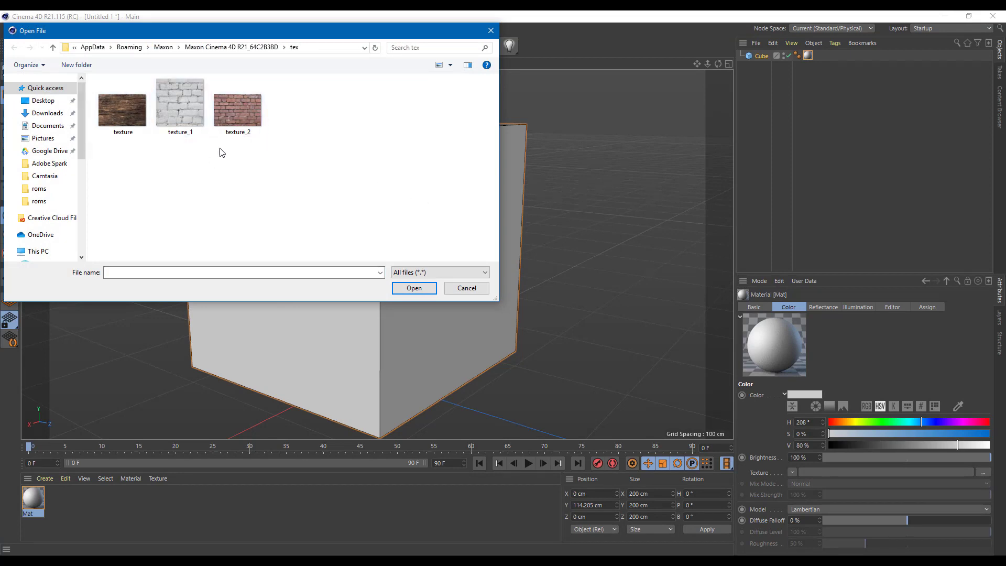
{"action": "left_click", "coordinate": [180, 98]}
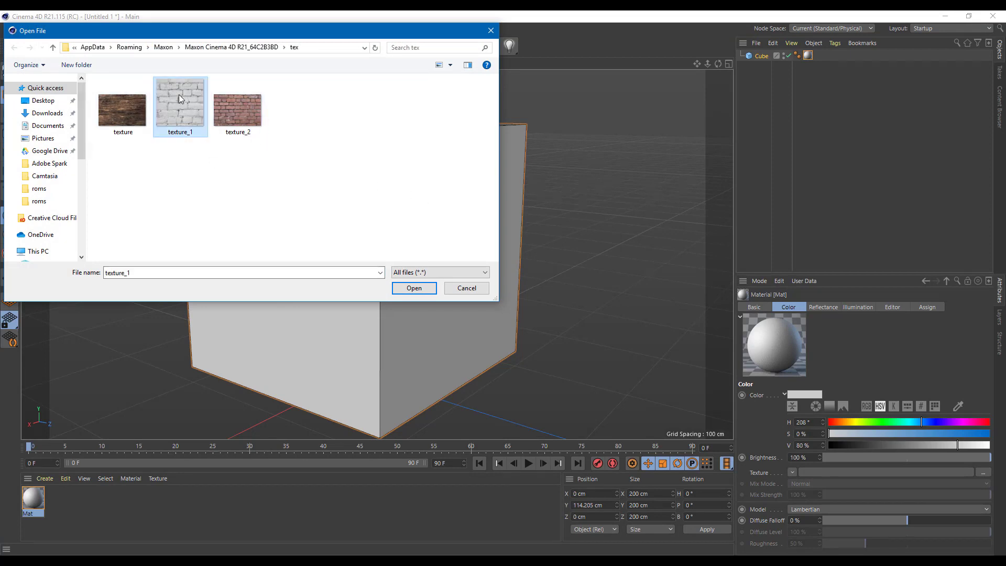
{"action": "left_click", "coordinate": [414, 289]}
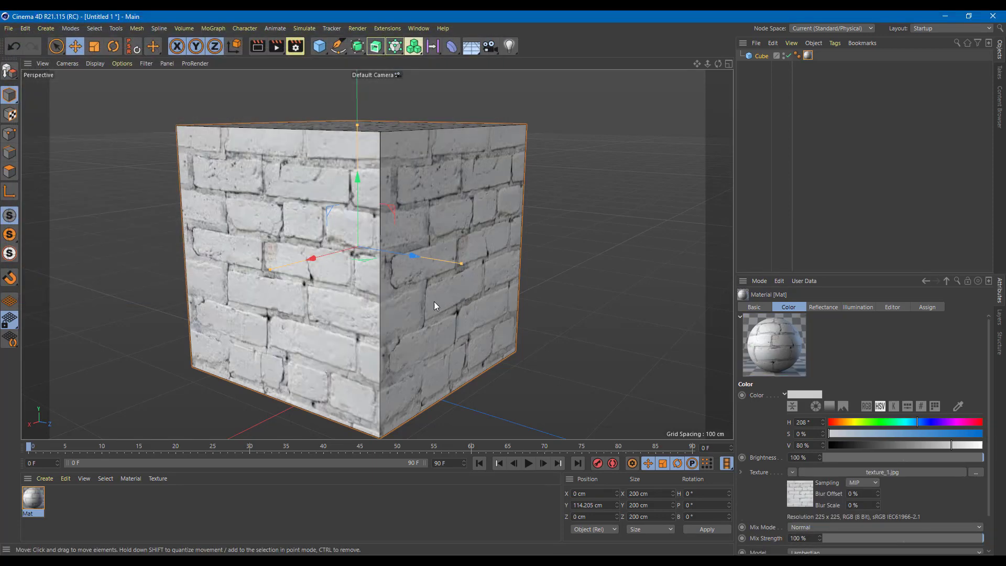
- Render close-ups of the cube from two angles to examine the brick texture's relief without any bump
{"action": "left_click_drag", "start_coordinate": [434, 301], "coordinate": [460, 298], "text": "alt"}
{"action": "scroll", "coordinate": [452, 299], "scroll_direction": "up", "scroll_amount": 4}
{"action": "scroll", "coordinate": [452, 299], "scroll_direction": "down", "scroll_amount": 2}
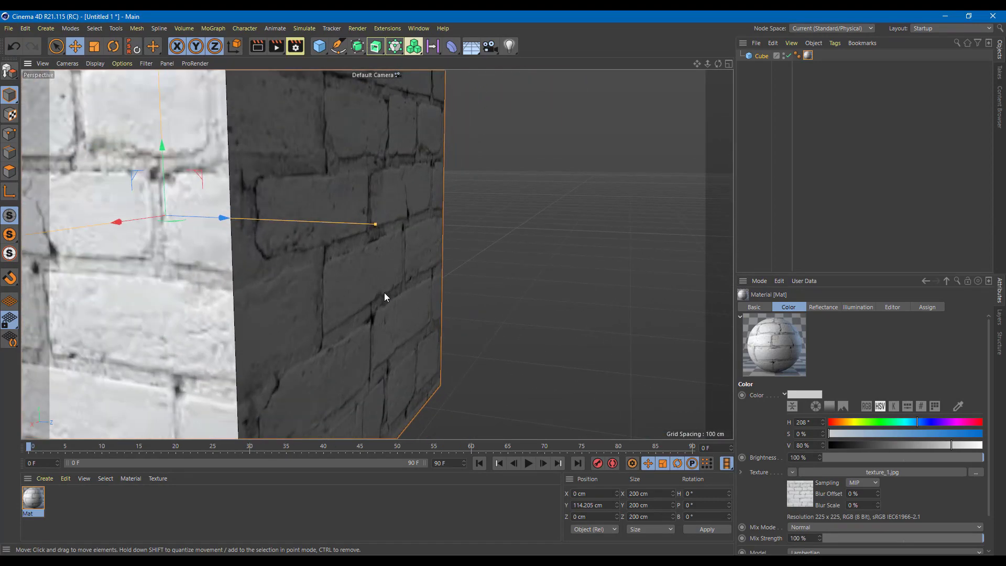
{"action": "key", "text": "ctrl+r"}
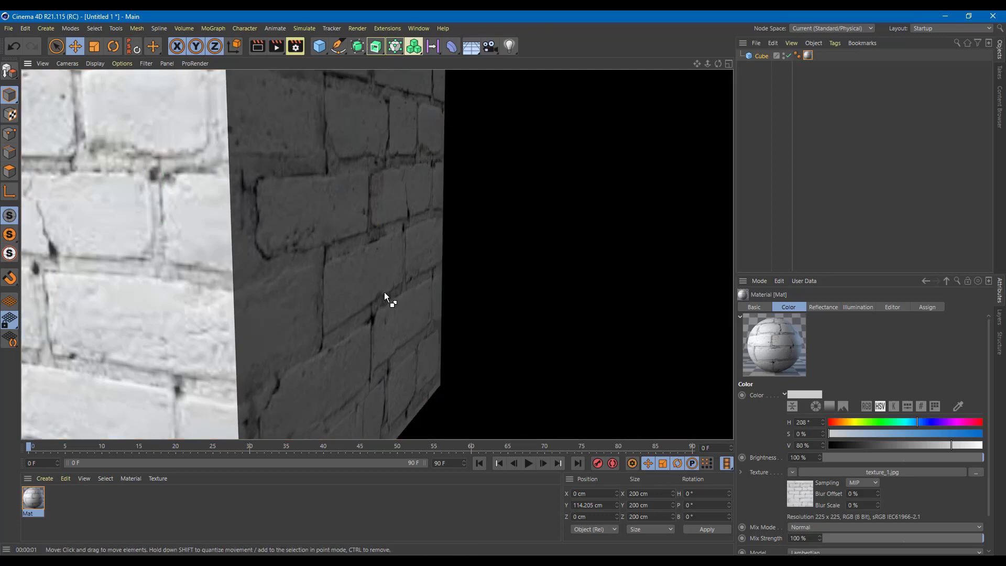
{"action": "left_click_drag", "start_coordinate": [397, 178], "coordinate": [456, 202], "text": "alt"}
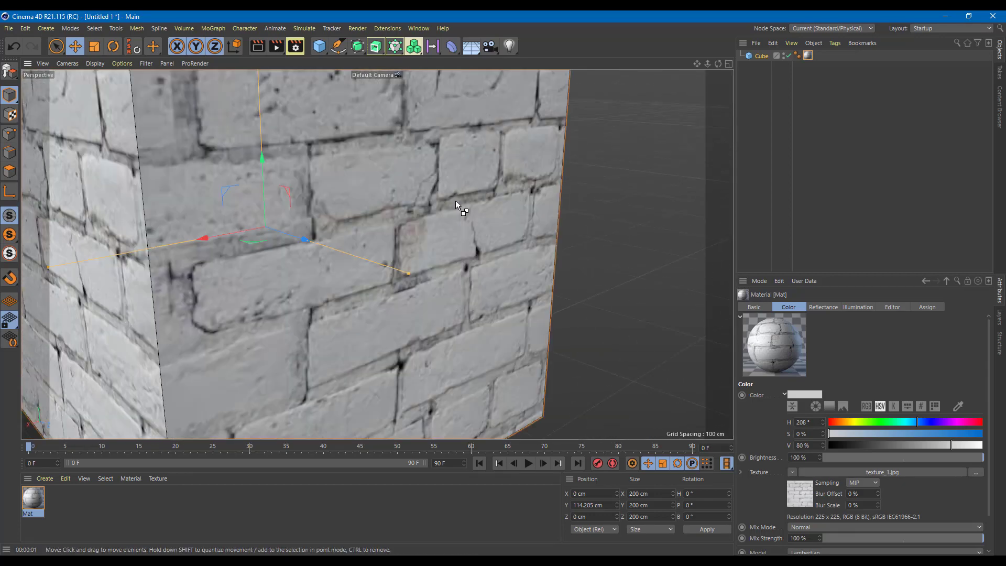
{"action": "key", "text": "ctrl+r"}
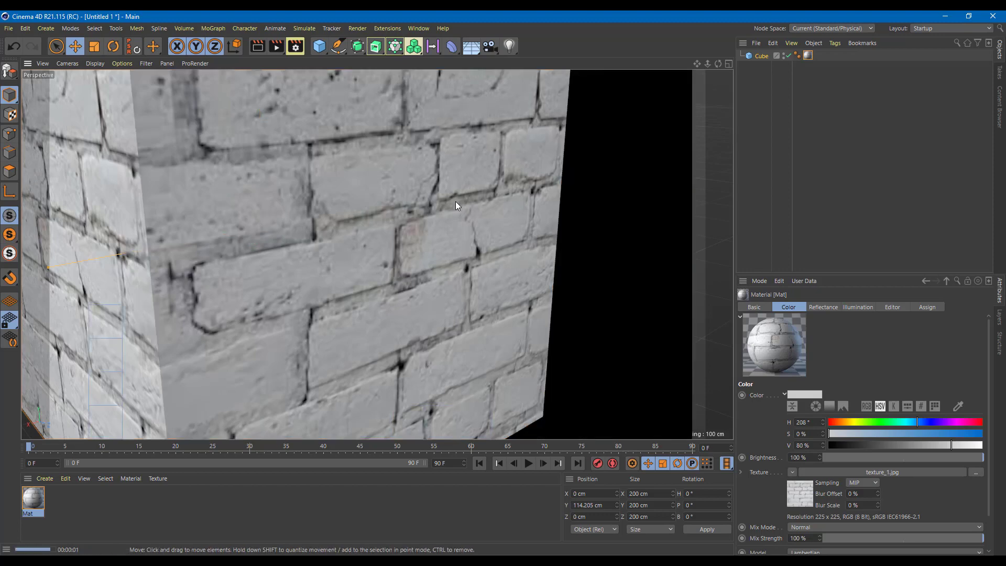
{"action": "left_click", "coordinate": [457, 197]}
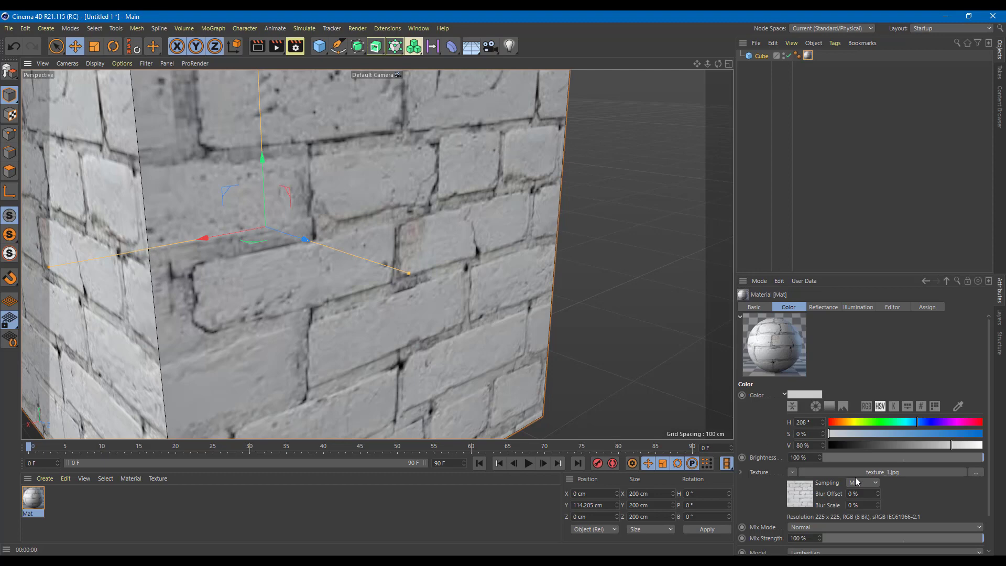
- Enable the Bump channel on the cube's brick material
{"action": "scroll", "coordinate": [575, 367], "scroll_direction": "down", "scroll_amount": 2}
{"action": "scroll", "coordinate": [574, 367], "scroll_direction": "up", "scroll_amount": 2}
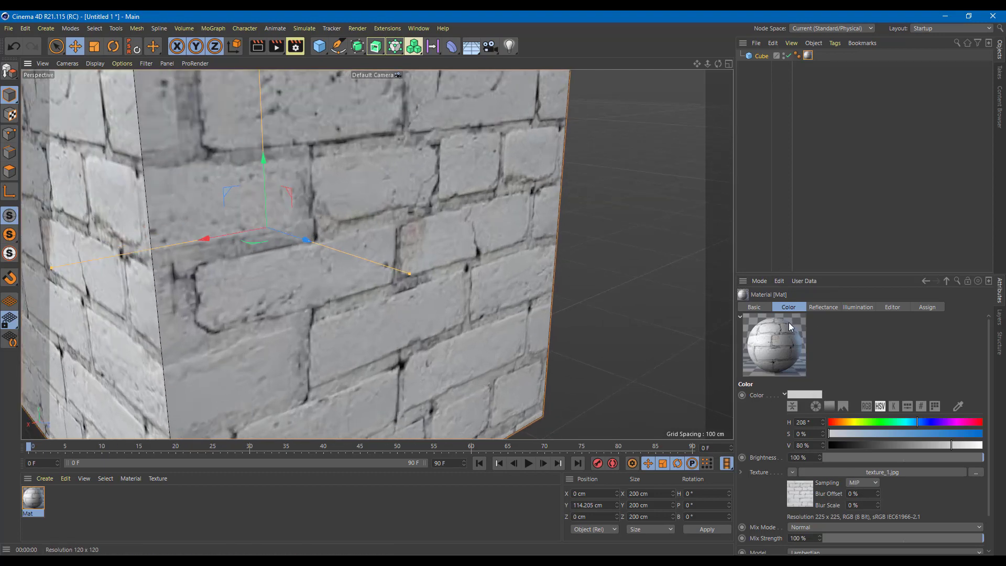
{"action": "left_click", "coordinate": [761, 307]}
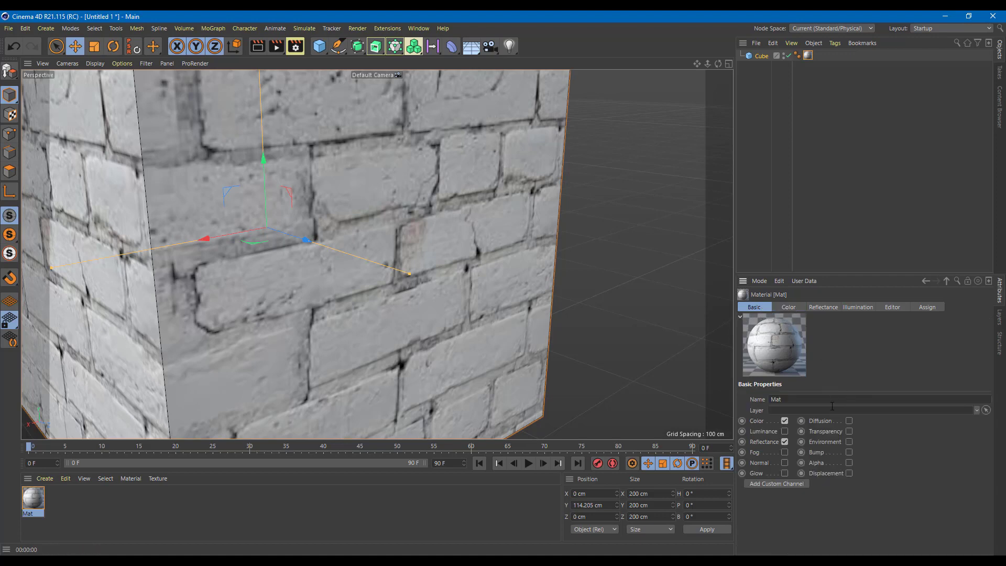
{"action": "left_click", "coordinate": [849, 453]}
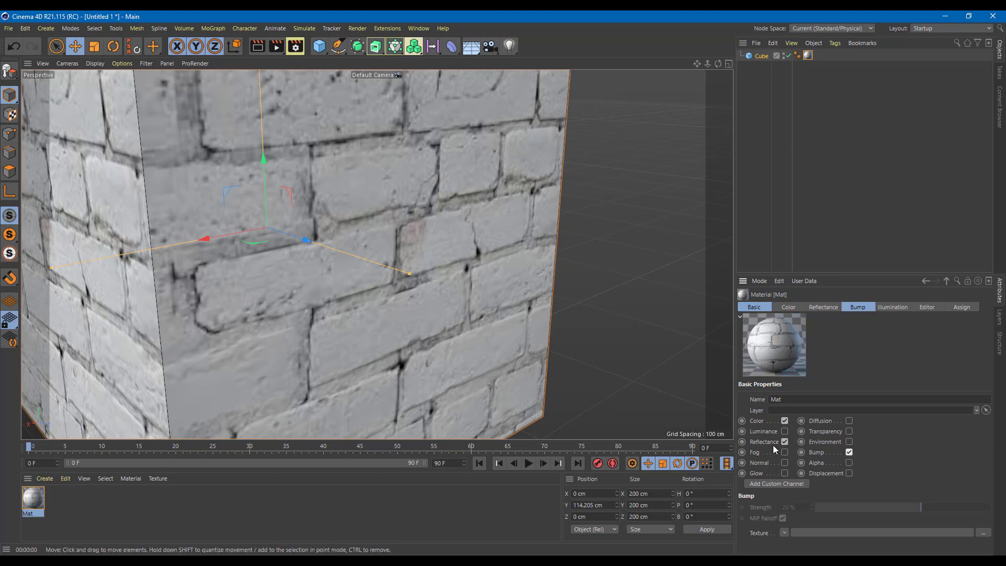
{"action": "left_click", "coordinate": [856, 308]}
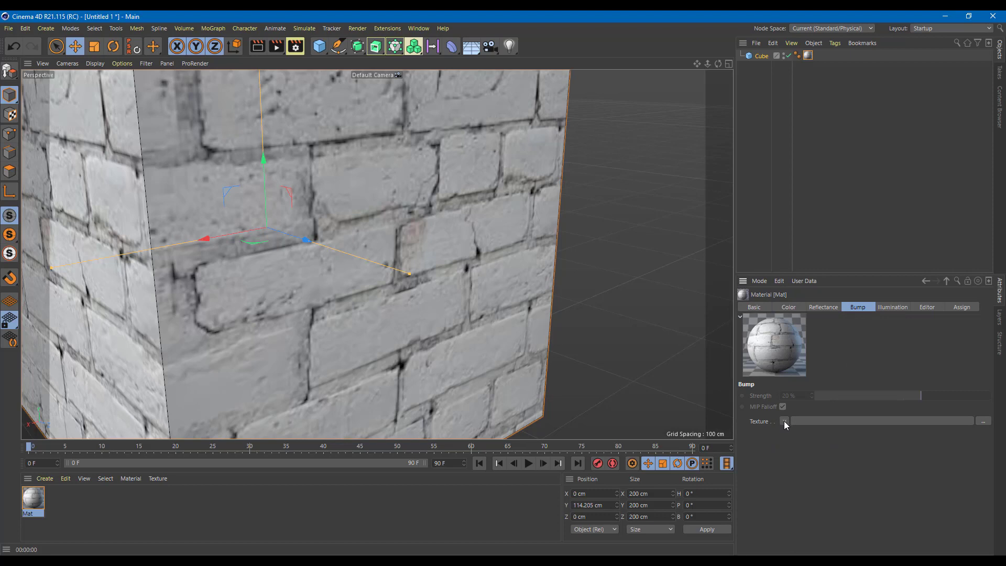
- Copy the texture_1.jpg shader from the Color channel and paste it as the Bump texture
{"action": "left_click", "coordinate": [786, 306]}
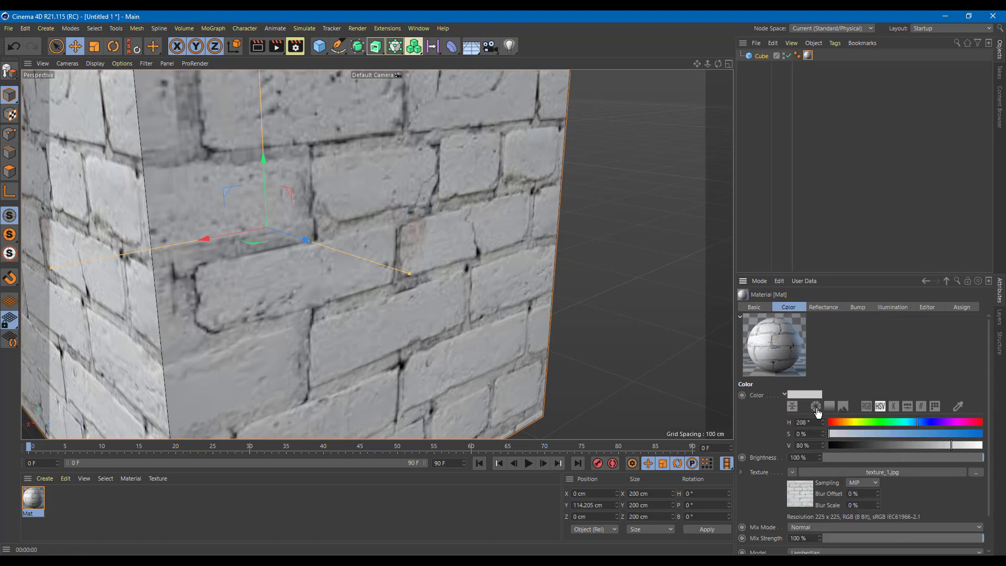
{"action": "left_click", "coordinate": [793, 473]}
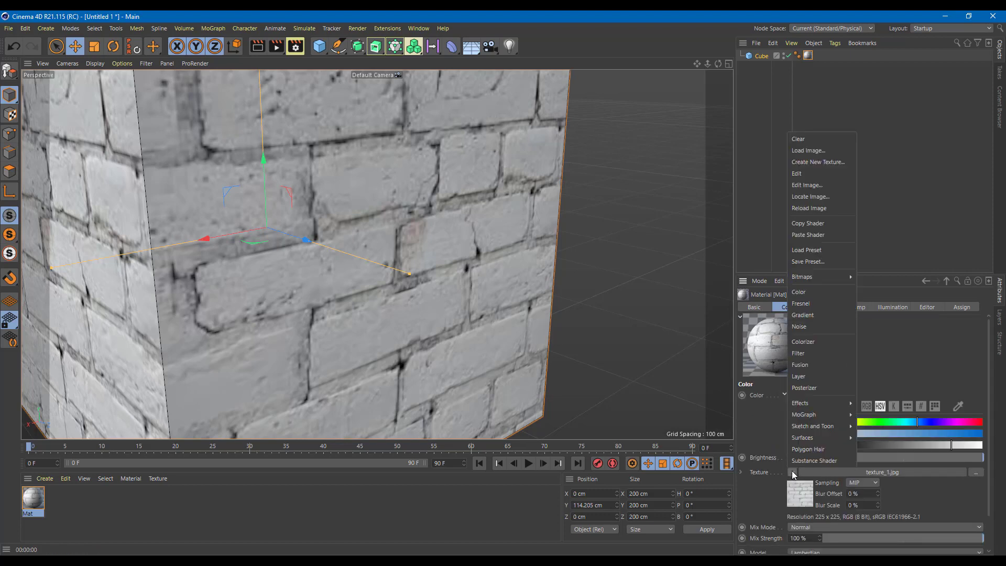
{"action": "left_click", "coordinate": [826, 224]}
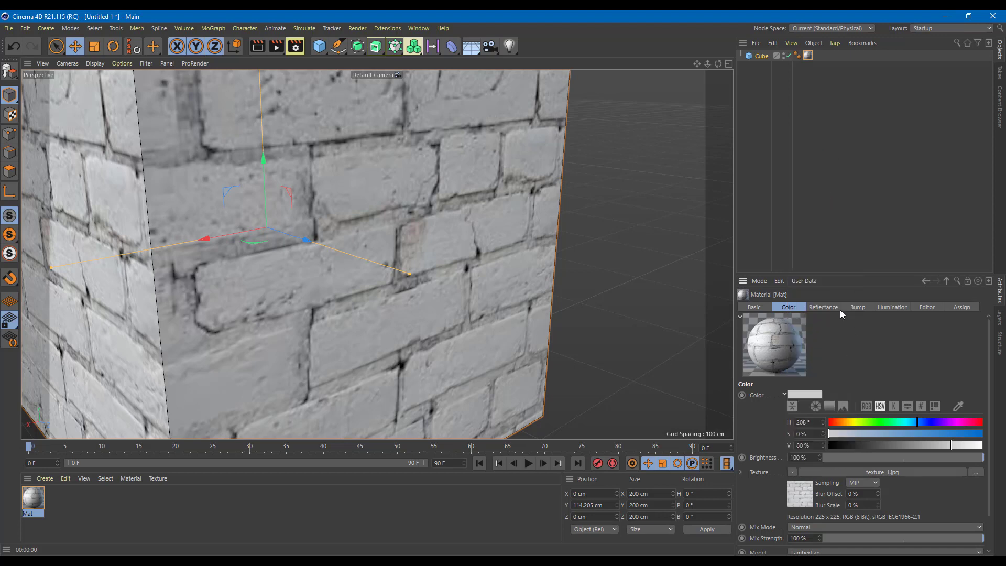
{"action": "left_click", "coordinate": [857, 308]}
{"action": "left_click", "coordinate": [785, 422]}
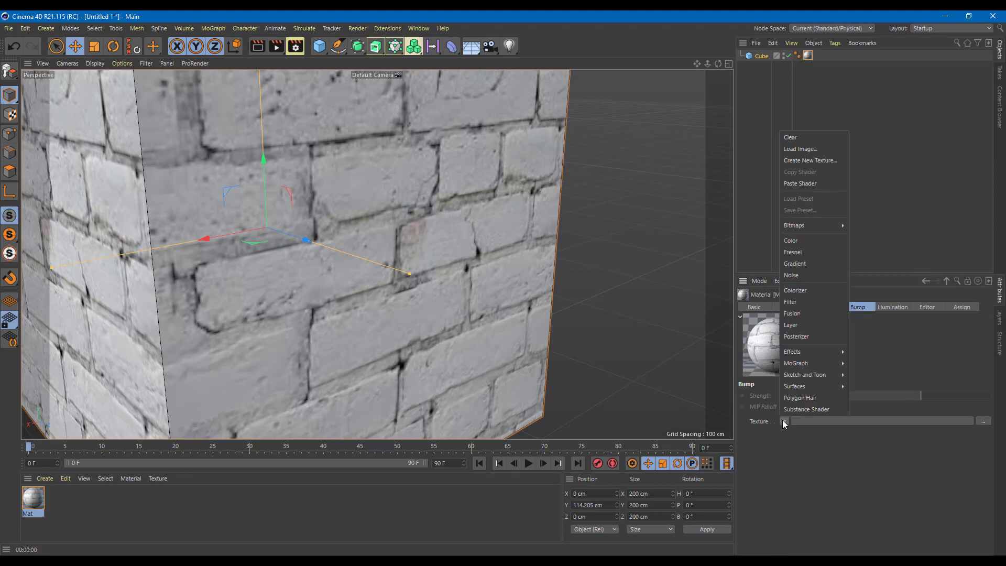
{"action": "left_click", "coordinate": [835, 184]}
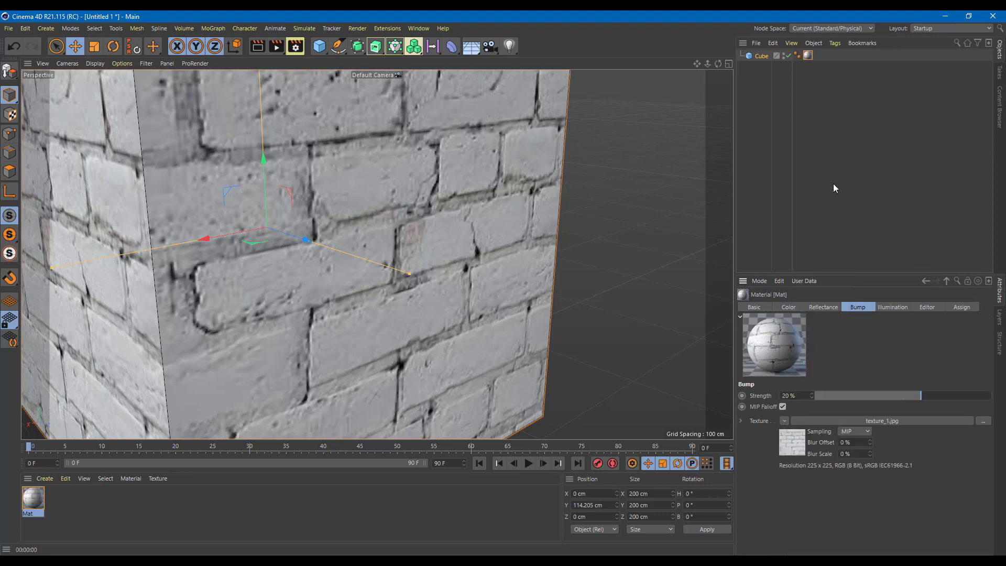
- Render a close-up of the cube's shaded side at a grazing angle to examine the bump relief
{"action": "left_click_drag", "start_coordinate": [492, 231], "coordinate": [457, 130], "text": "alt"}
{"action": "left_click_drag", "start_coordinate": [472, 166], "coordinate": [499, 158], "text": "alt"}
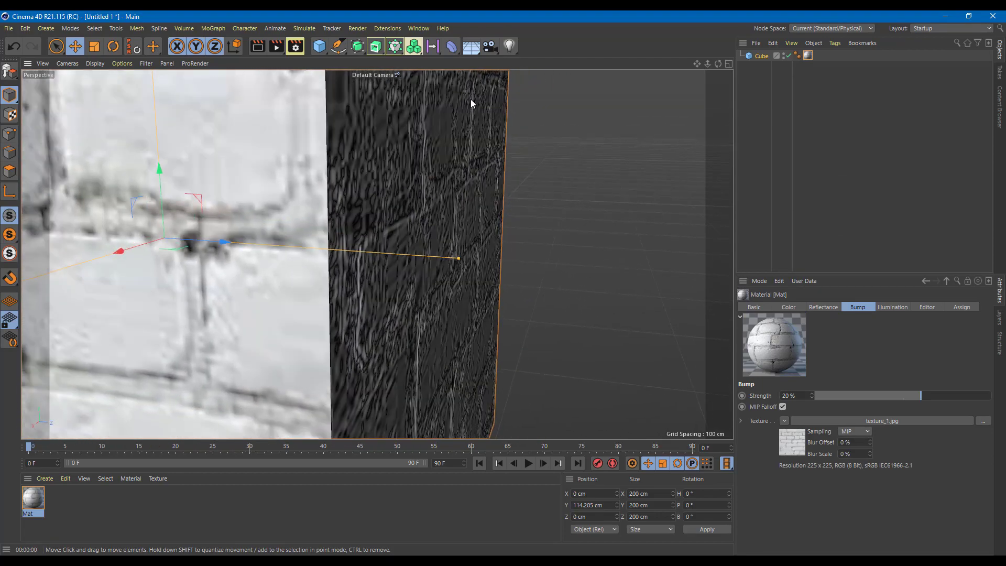
{"action": "key", "text": "ctrl+r"}
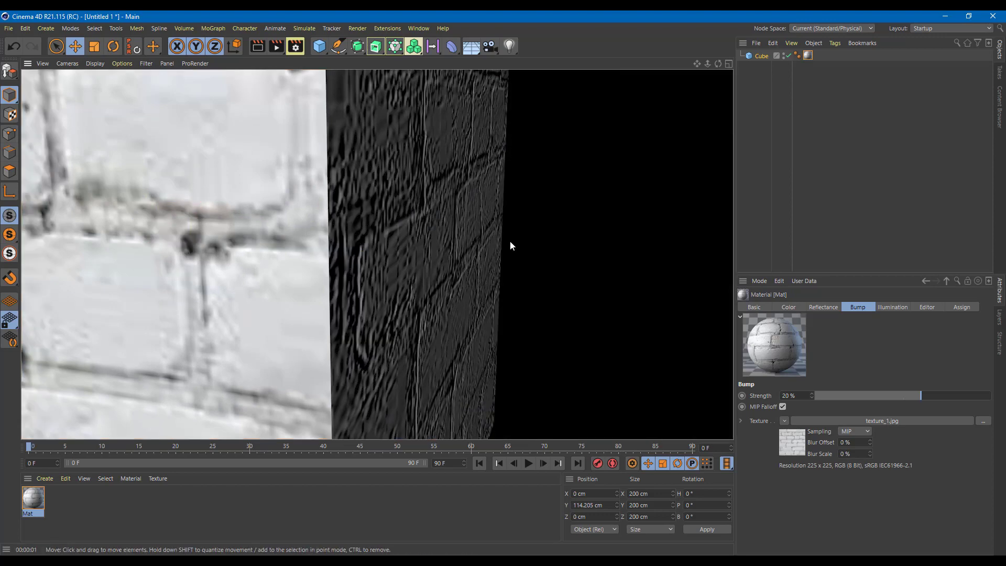
{"action": "scroll", "coordinate": [527, 234], "scroll_direction": "down", "scroll_amount": 1}
{"action": "scroll", "coordinate": [527, 234], "scroll_direction": "up", "scroll_amount": 2}
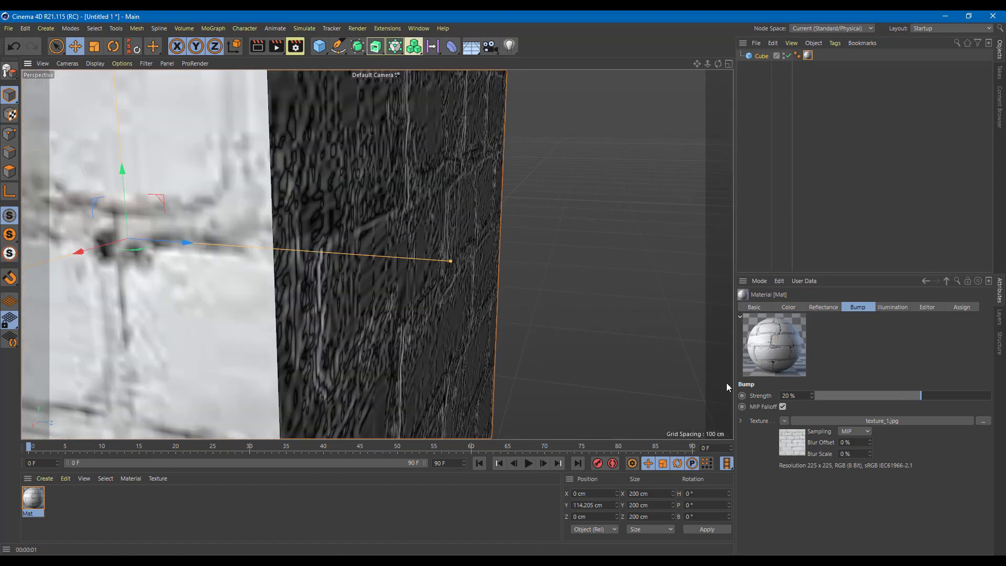
{"action": "left_click_drag", "start_coordinate": [615, 316], "coordinate": [603, 316], "text": "alt"}
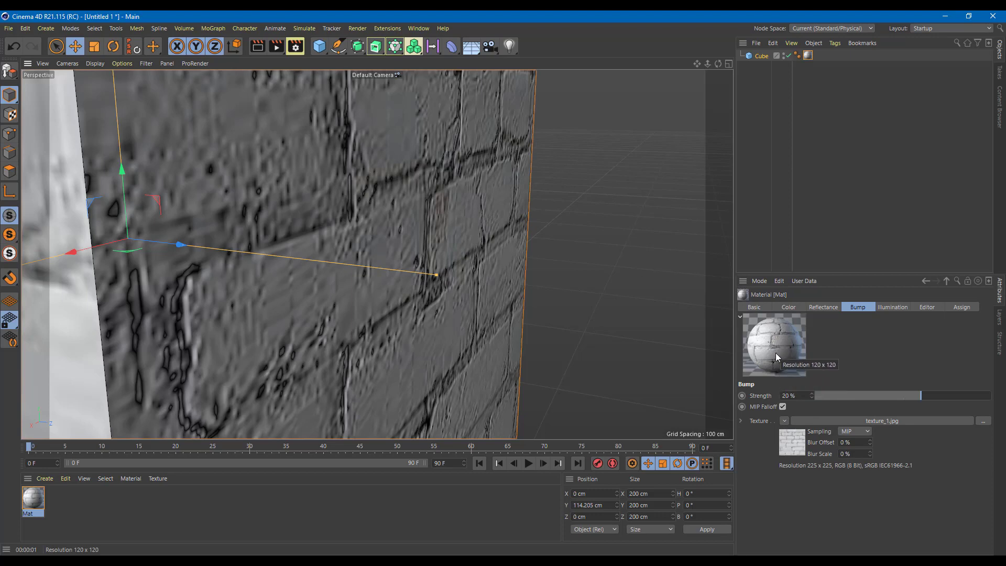
- Wrap the Bump channel's brick image in a Filter shader
{"action": "left_click", "coordinate": [785, 422]}
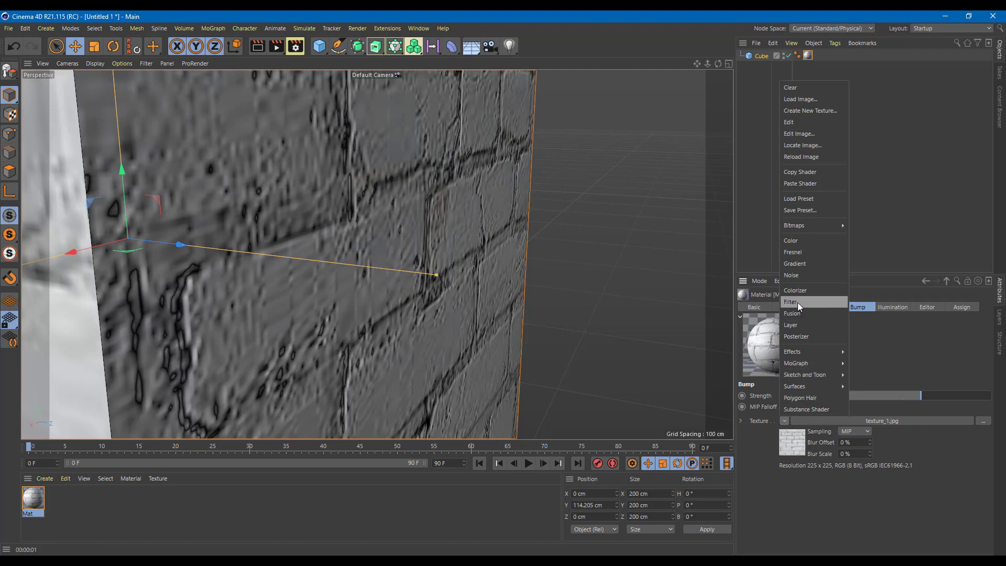
{"action": "left_click", "coordinate": [786, 422]}
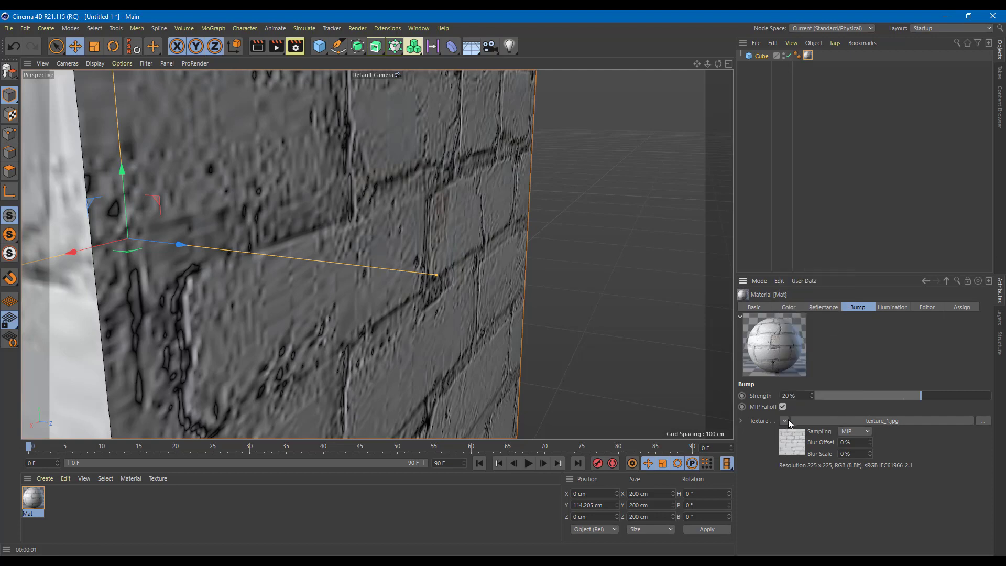
{"action": "left_click", "coordinate": [786, 422]}
{"action": "left_click", "coordinate": [816, 301]}
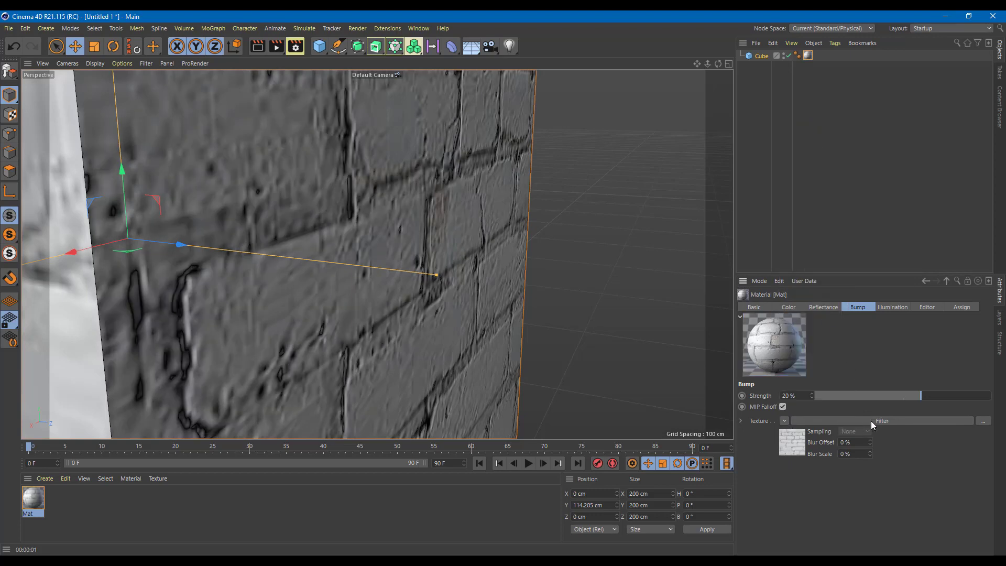
- Set the Bump texture's Filter shader to Saturation -100%, Lightness -27% and Contrast 100%
{"action": "left_click", "coordinate": [872, 420]}
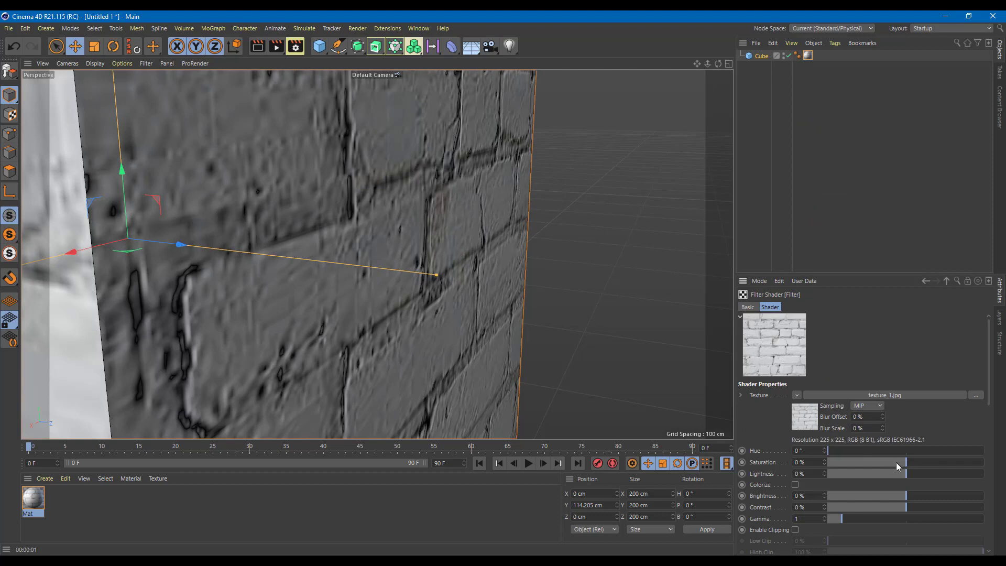
{"action": "left_click_drag", "start_coordinate": [897, 462], "coordinate": [797, 462]}
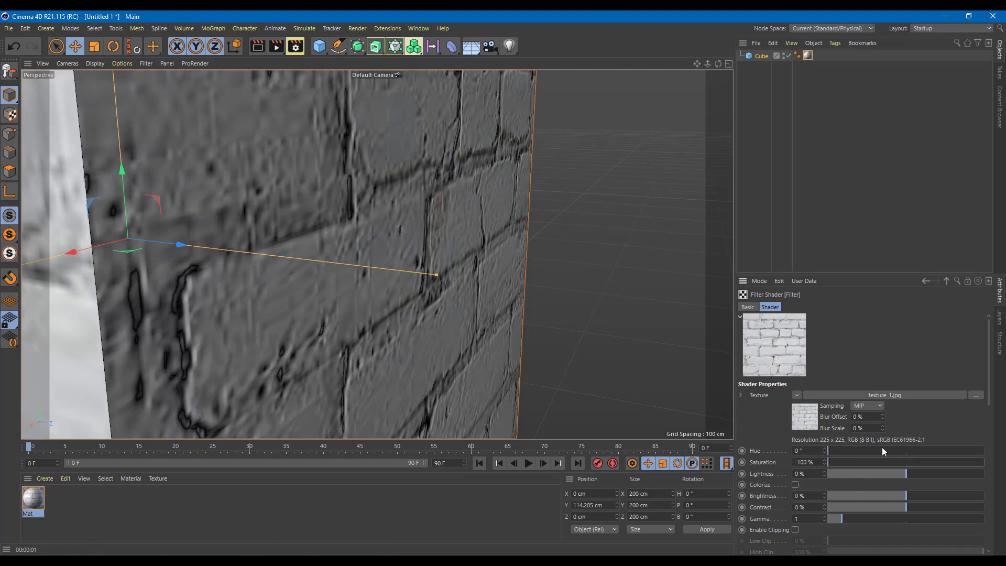
{"action": "mouse_move", "coordinate": [894, 476]}
{"action": "left_mouse_down"}
{"action": "mouse_move", "coordinate": [945, 473]}
{"action": "mouse_move", "coordinate": [885, 474]}
{"action": "left_mouse_up"}
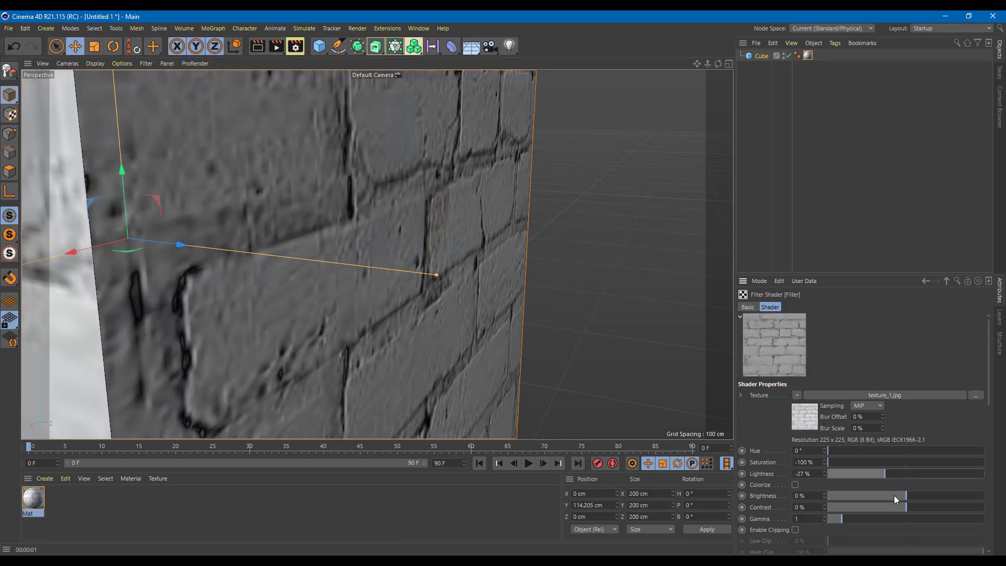
{"action": "left_click_drag", "start_coordinate": [908, 509], "coordinate": [981, 506]}
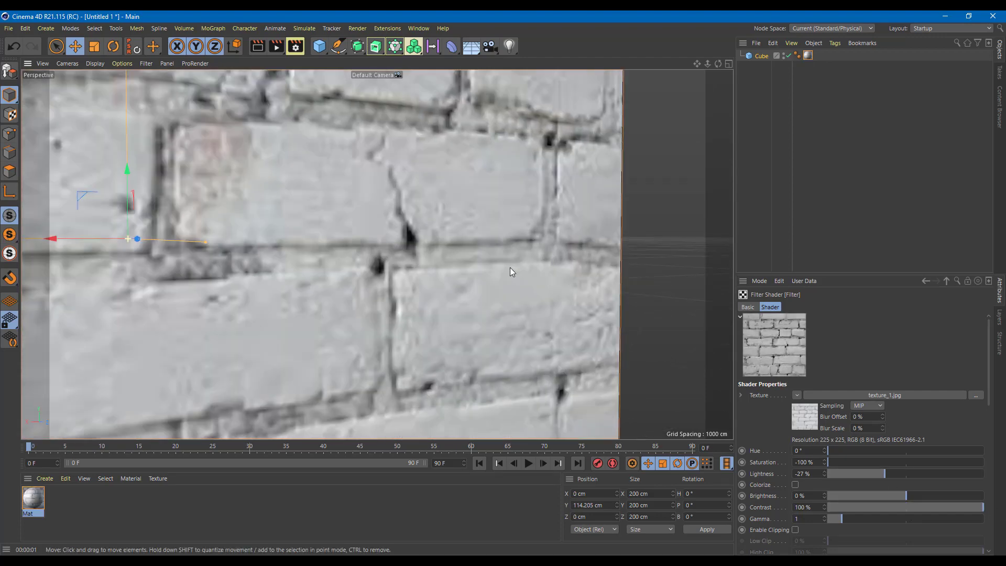
- Render the cube close up and from farther away to examine the filtered bump relief
{"action": "left_click_drag", "start_coordinate": [511, 267], "coordinate": [679, 286], "text": "alt"}
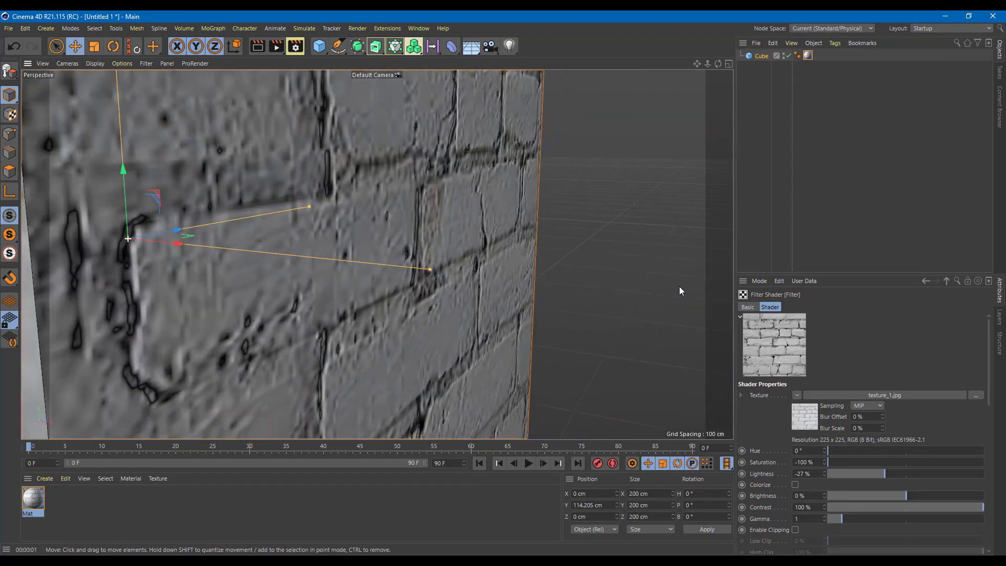
{"action": "key", "text": "ctrl+r"}
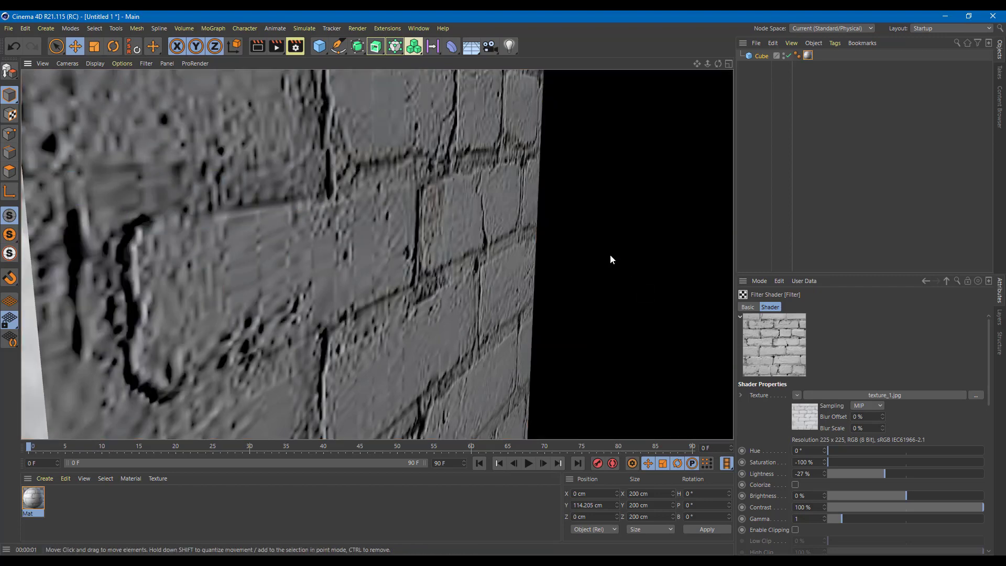
{"action": "scroll", "coordinate": [401, 190], "scroll_direction": "down", "scroll_amount": 4}
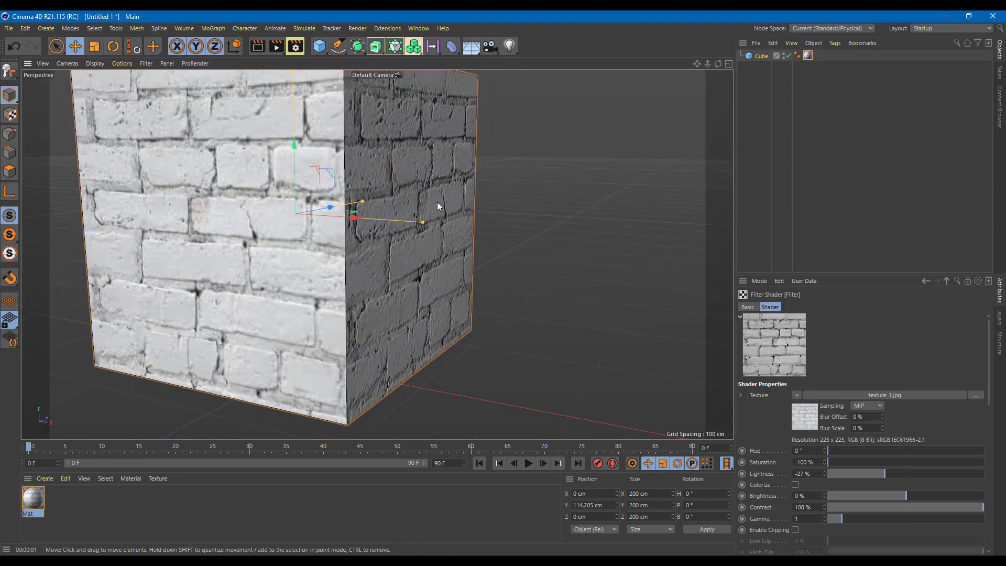
{"action": "key", "text": "ctrl+r"}
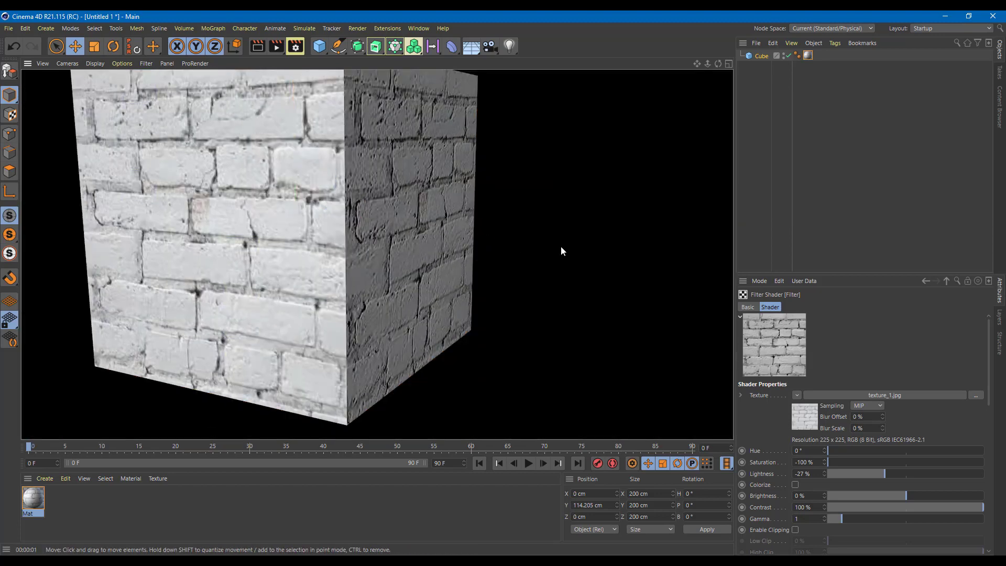
{"action": "scroll", "coordinate": [561, 246], "scroll_direction": "up", "scroll_amount": 3}
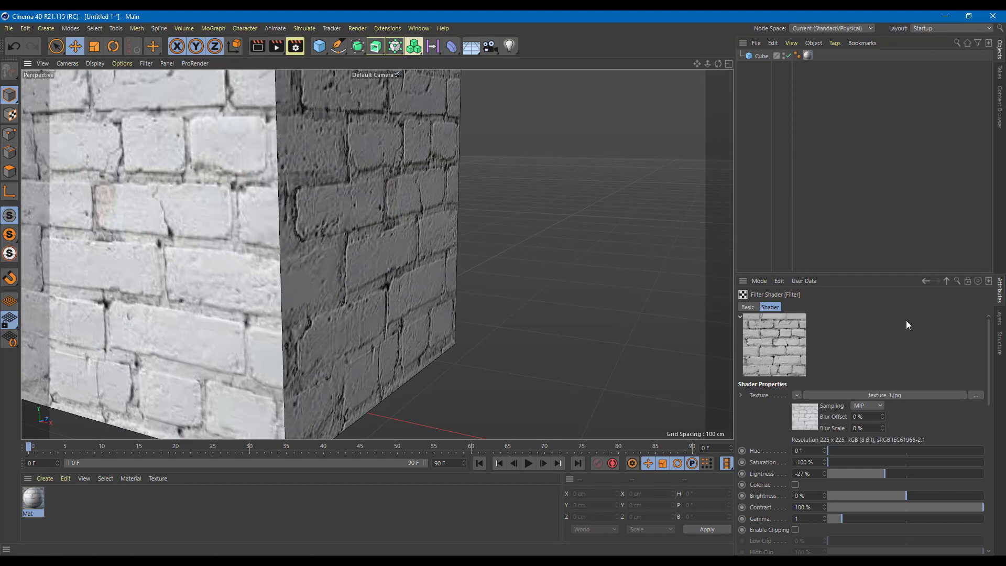
- Turn off the brick material's Bump channel and enable its Normal channel instead
{"action": "left_click", "coordinate": [807, 55]}
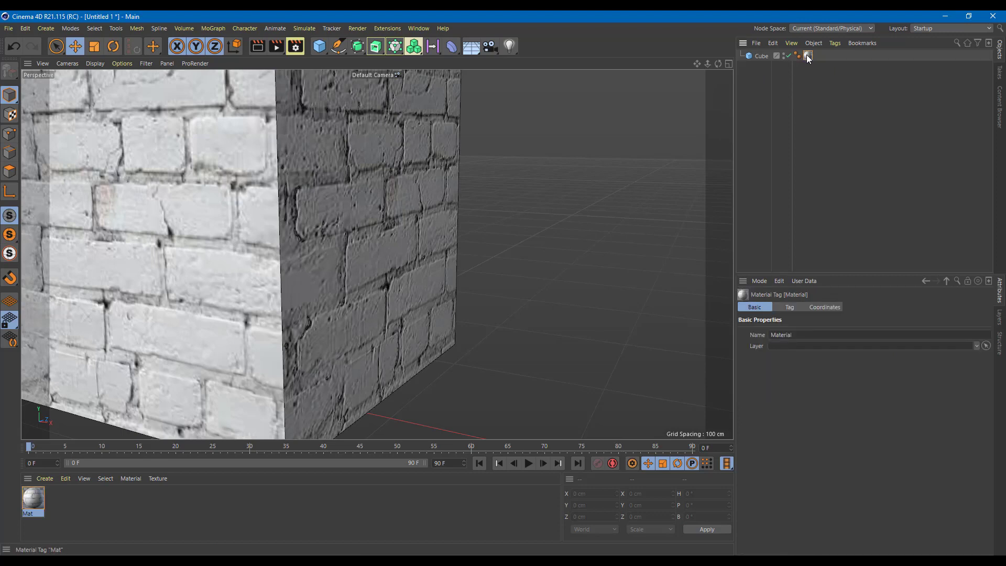
{"action": "left_click", "coordinate": [29, 503]}
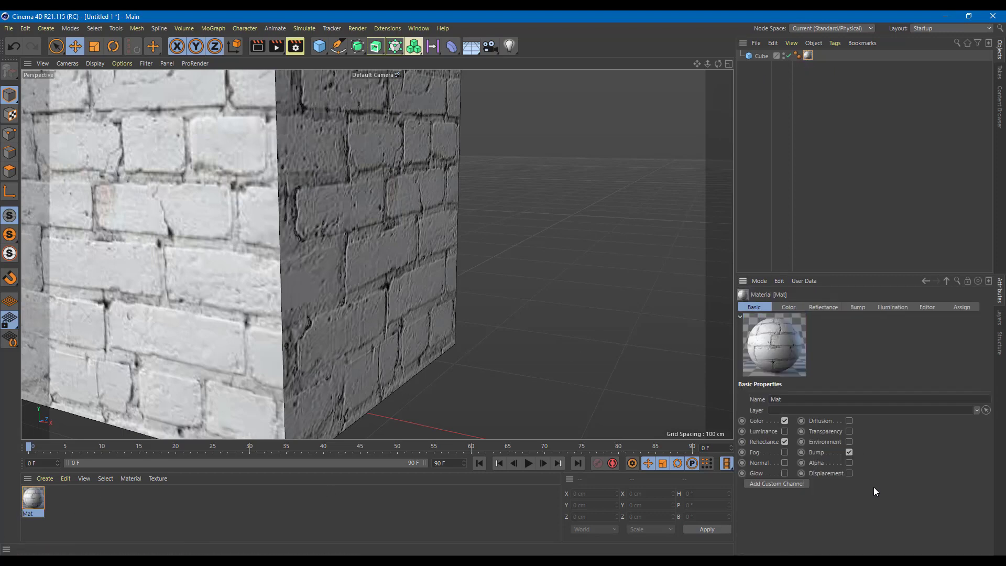
{"action": "left_click", "coordinate": [850, 453]}
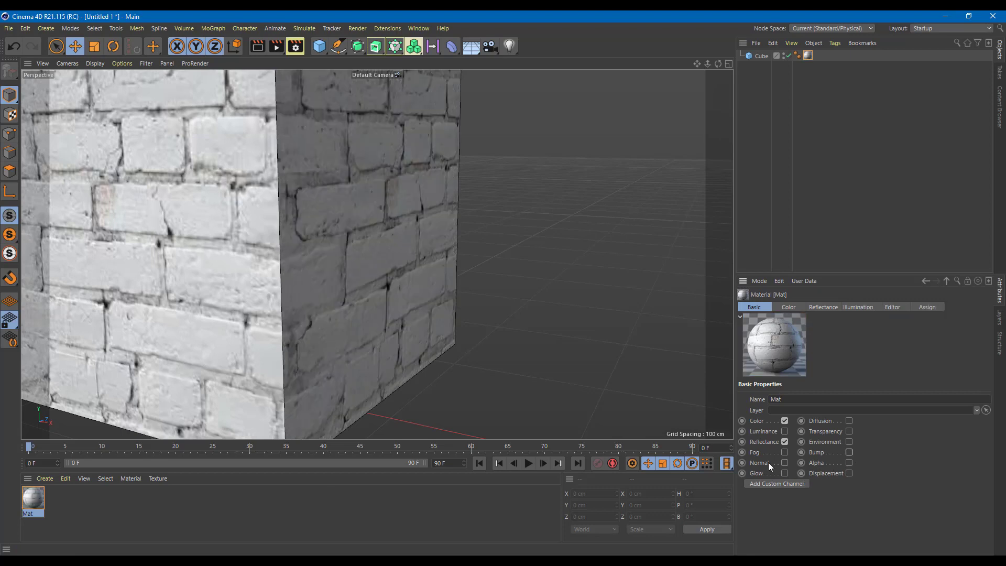
{"action": "left_click", "coordinate": [785, 462]}
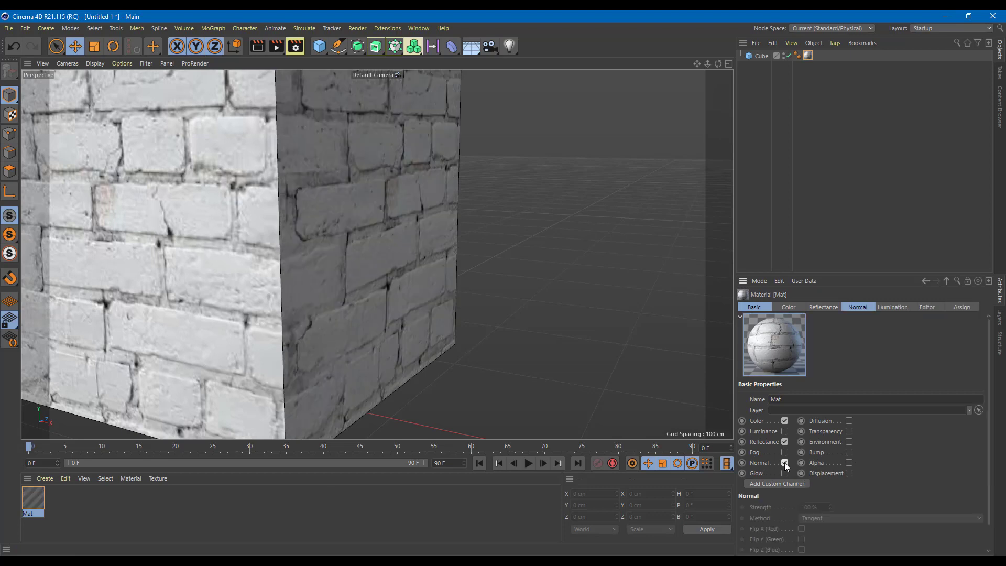
- Paste the copied texture_1.jpg shader as the Normal channel's texture and check it on the cube
{"action": "left_click", "coordinate": [863, 308]}
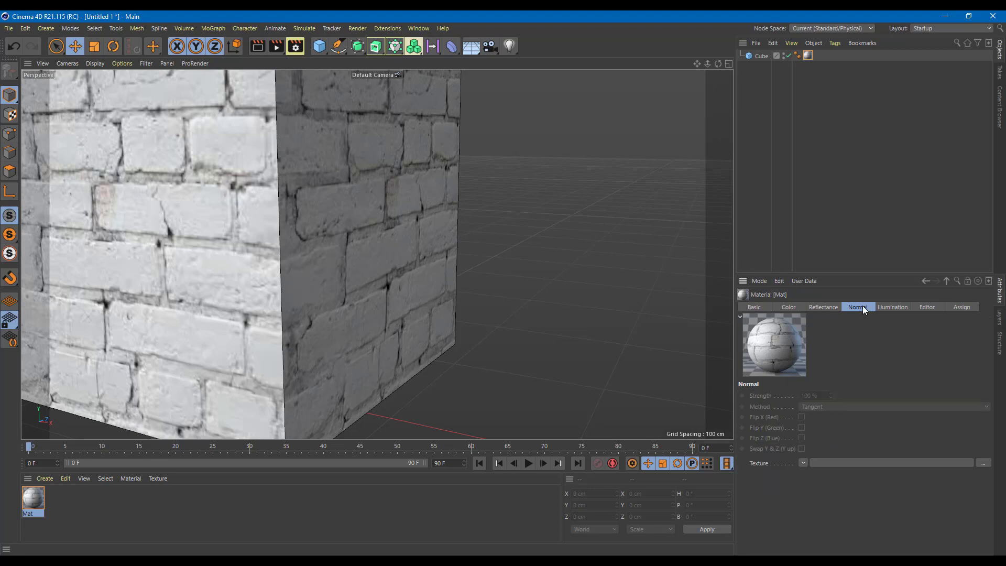
{"action": "left_click", "coordinate": [803, 460]}
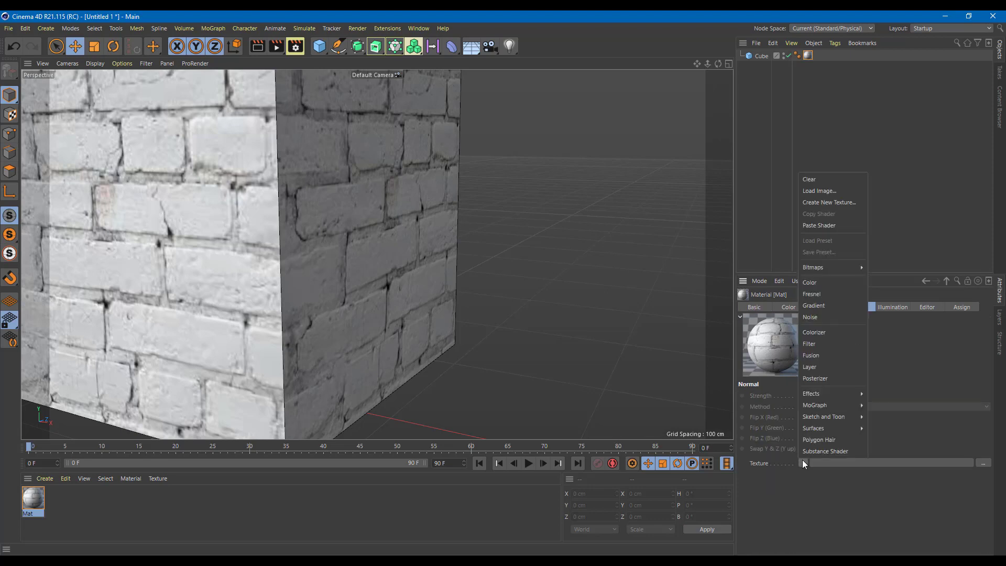
{"action": "left_click", "coordinate": [825, 225]}
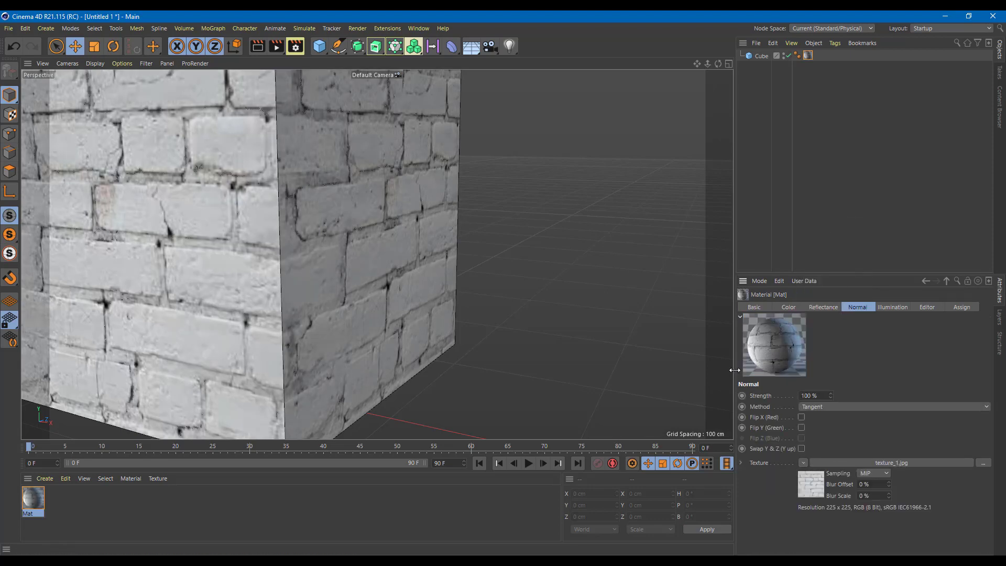
{"action": "left_click_drag", "start_coordinate": [462, 282], "coordinate": [472, 291], "text": "alt"}
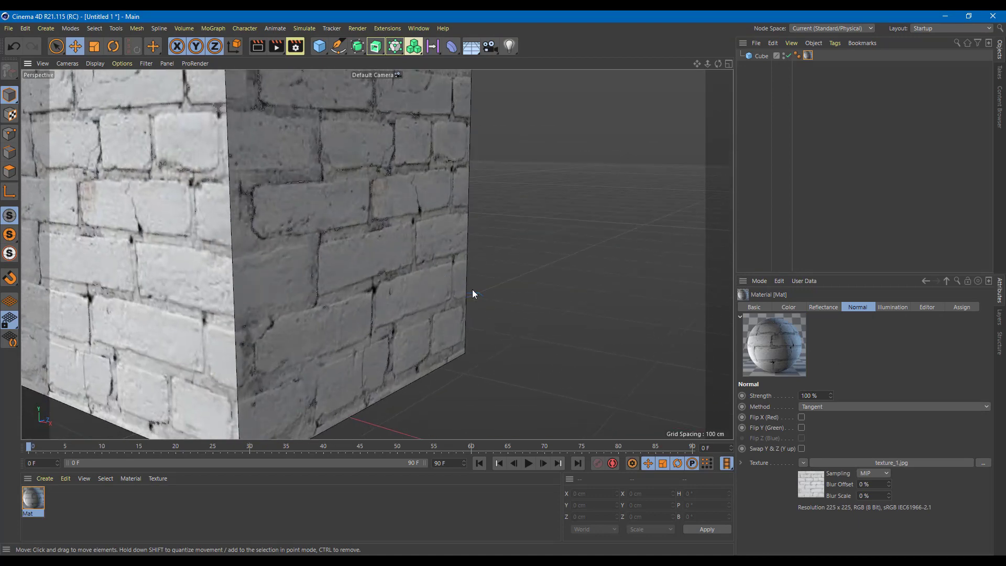
- Wrap the Normal channel's texture in a Normalizer effect shader and set its Strength to 500%
{"action": "left_click", "coordinate": [804, 464]}
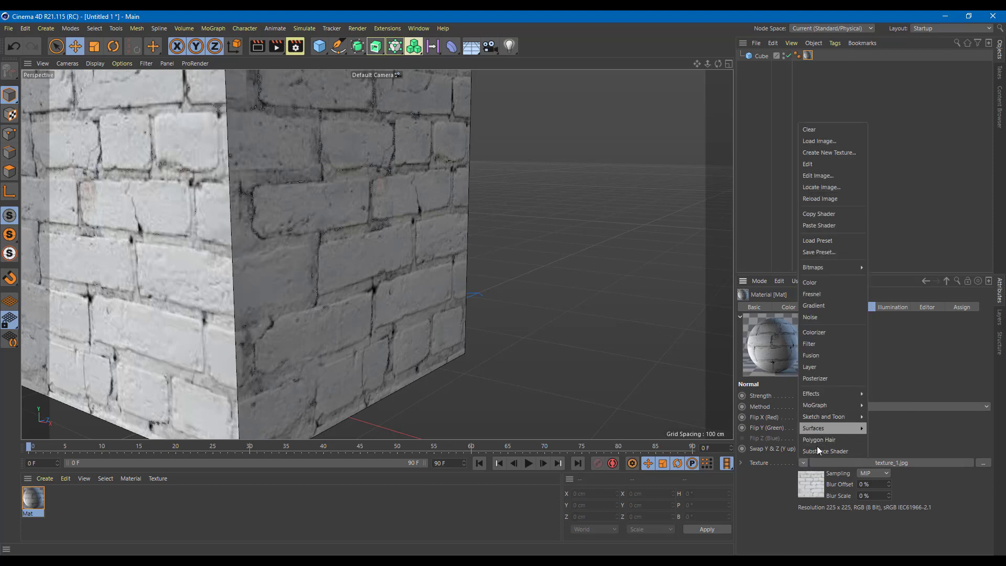
{"action": "mouse_move", "coordinate": [842, 397]}
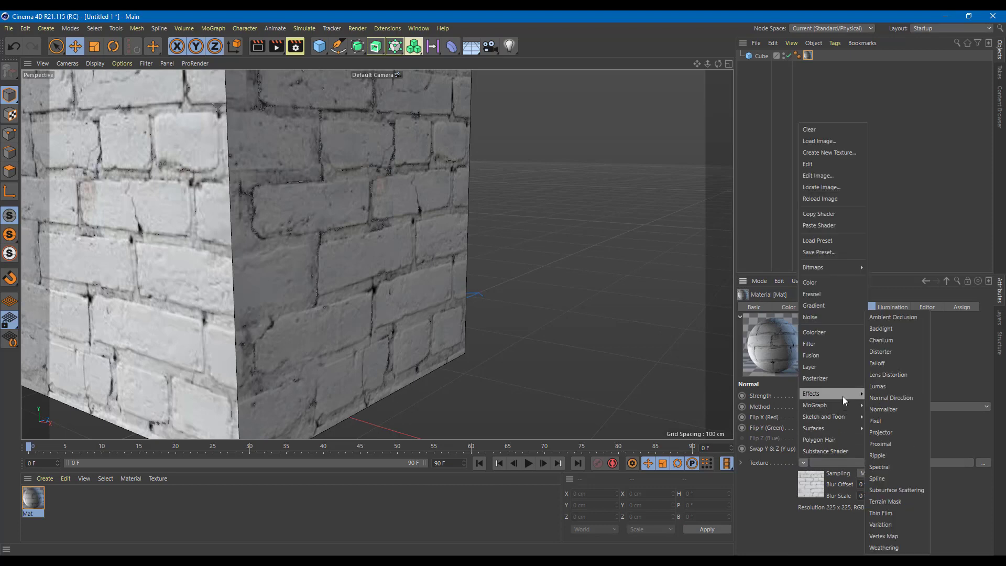
{"action": "left_click", "coordinate": [886, 411]}
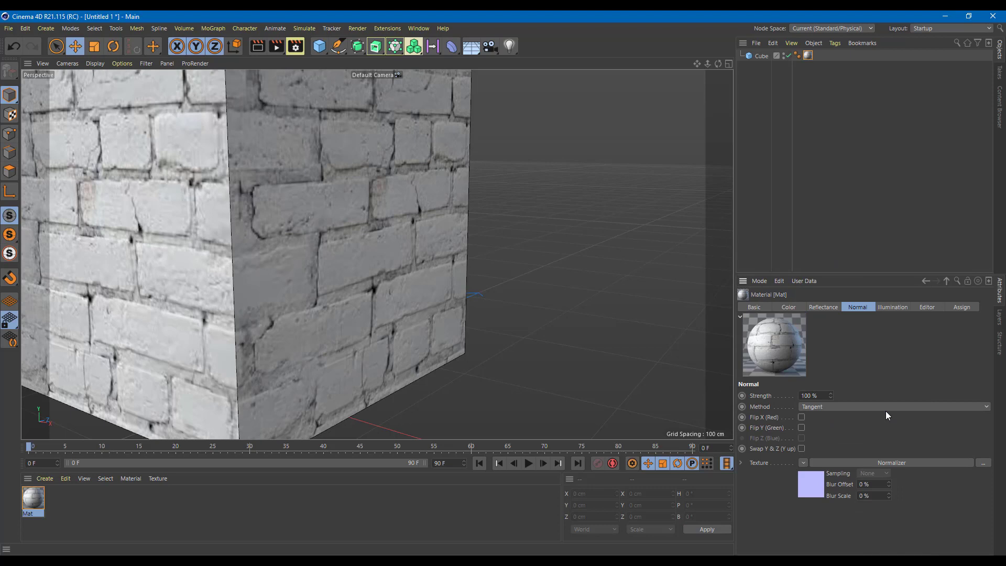
{"action": "left_click", "coordinate": [814, 483]}
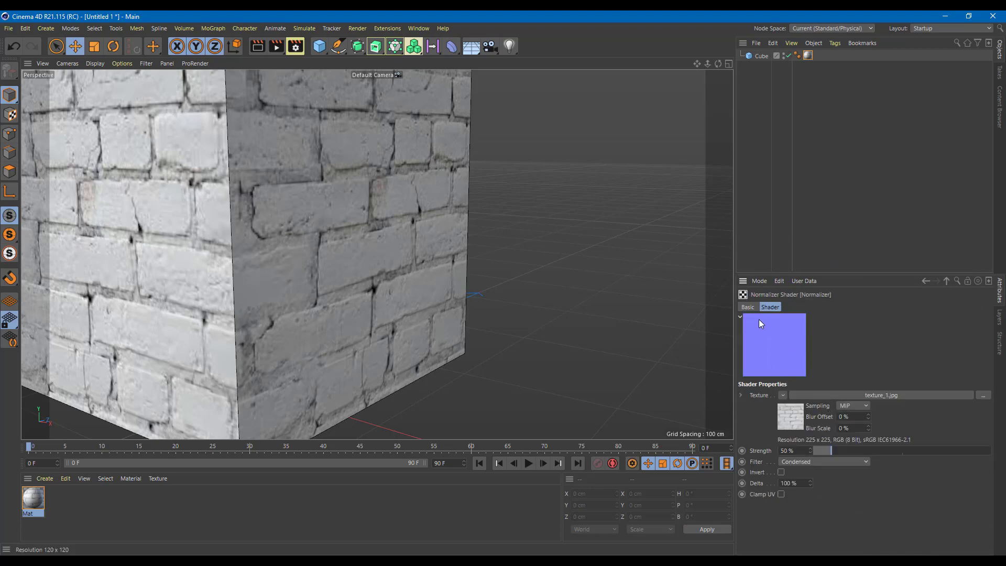
{"action": "left_click_drag", "start_coordinate": [832, 451], "coordinate": [992, 452]}
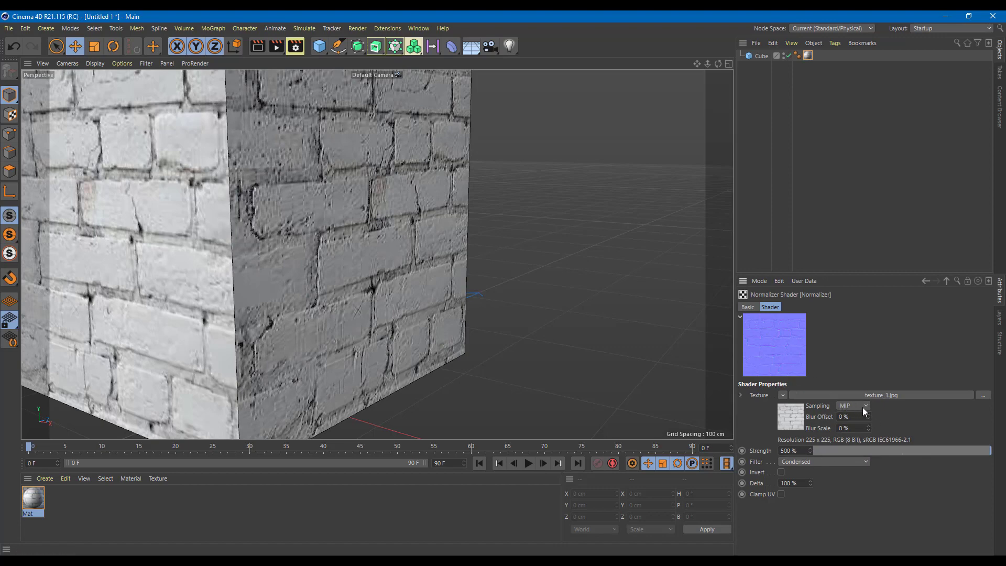
- Set the Normalizer shader's Delta to 224%
{"action": "scroll", "coordinate": [426, 251], "scroll_direction": "up", "scroll_amount": 5}
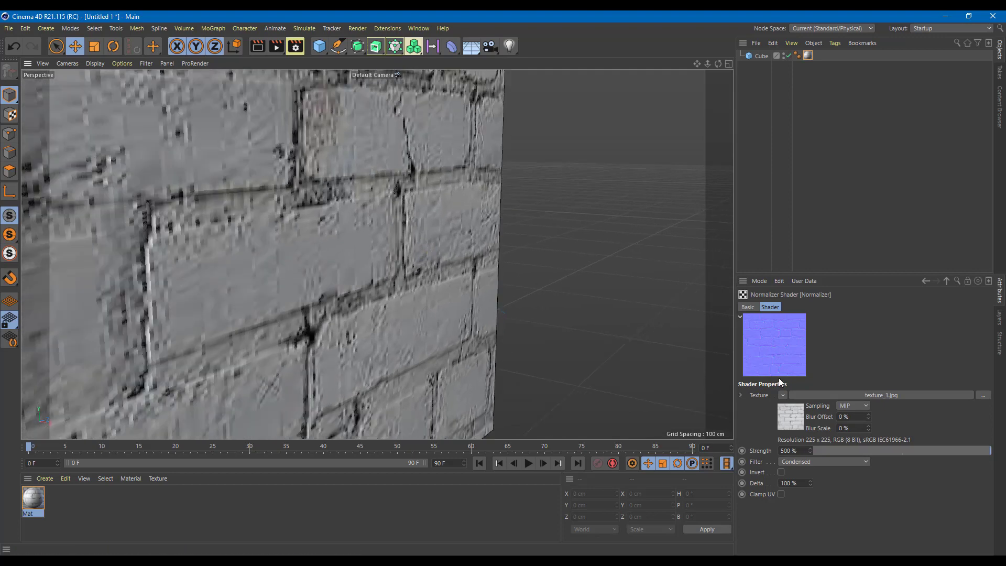
{"action": "left_click", "coordinate": [869, 415]}
{"action": "left_click", "coordinate": [869, 418]}
{"action": "left_click_drag", "start_coordinate": [811, 484], "coordinate": [809, 469]}
- Render the cube close up and examine the brick relief produced by the Normalizer from different distances and angles
{"action": "left_click_drag", "start_coordinate": [380, 171], "coordinate": [376, 265], "text": "alt"}
{"action": "scroll", "coordinate": [386, 164], "scroll_direction": "down", "scroll_amount": 4}
{"action": "scroll", "coordinate": [360, 262], "scroll_direction": "up", "scroll_amount": 5}
{"action": "key", "text": "ctrl+r"}
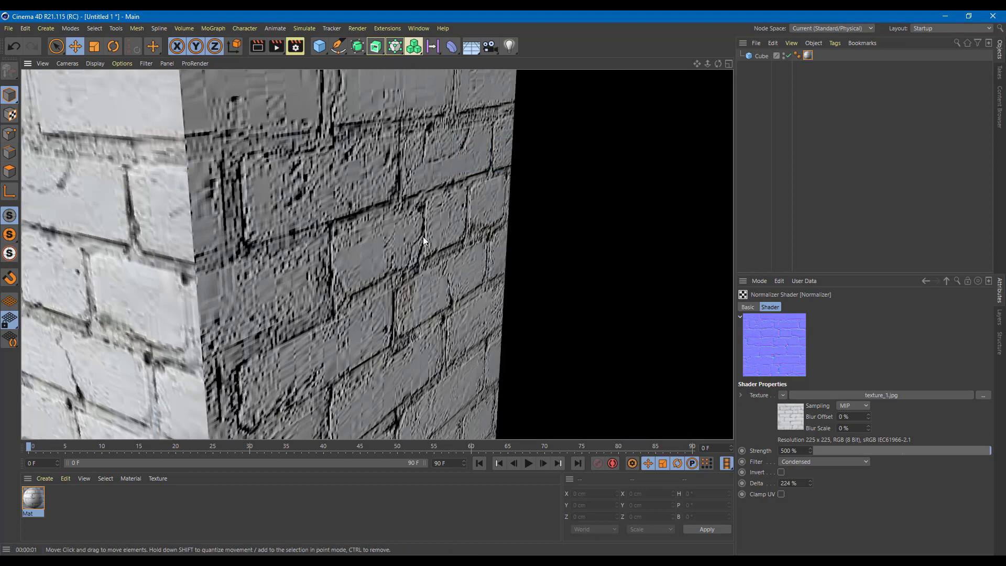
{"action": "left_click", "coordinate": [527, 287]}
{"action": "scroll", "coordinate": [527, 287], "scroll_direction": "down", "scroll_amount": 3}
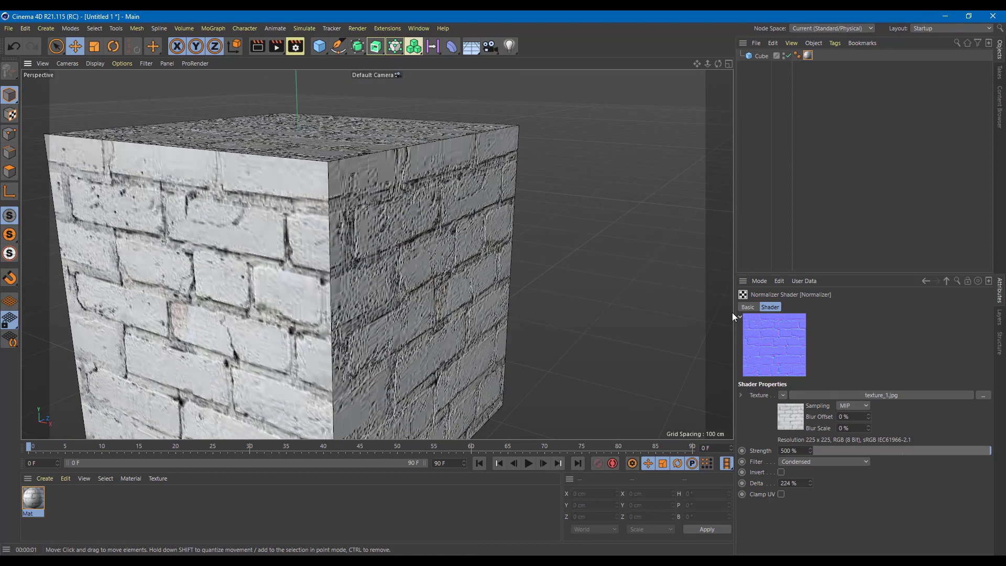
{"action": "left_click_drag", "start_coordinate": [543, 239], "coordinate": [539, 215], "text": "alt"}
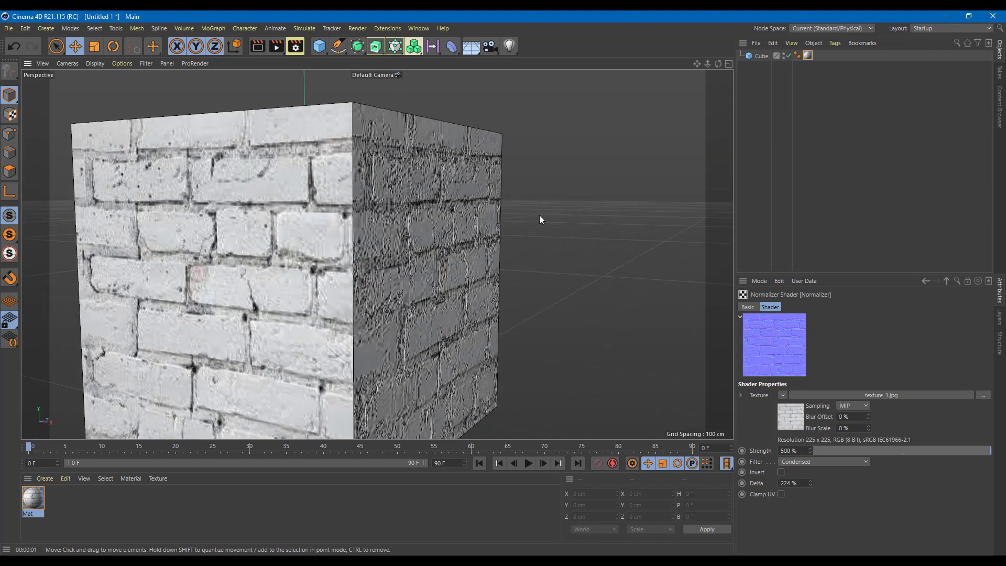
- Toggle the brick material's Normal channel off and on and compare the relief on the cube's faces
{"action": "left_click", "coordinate": [761, 56]}
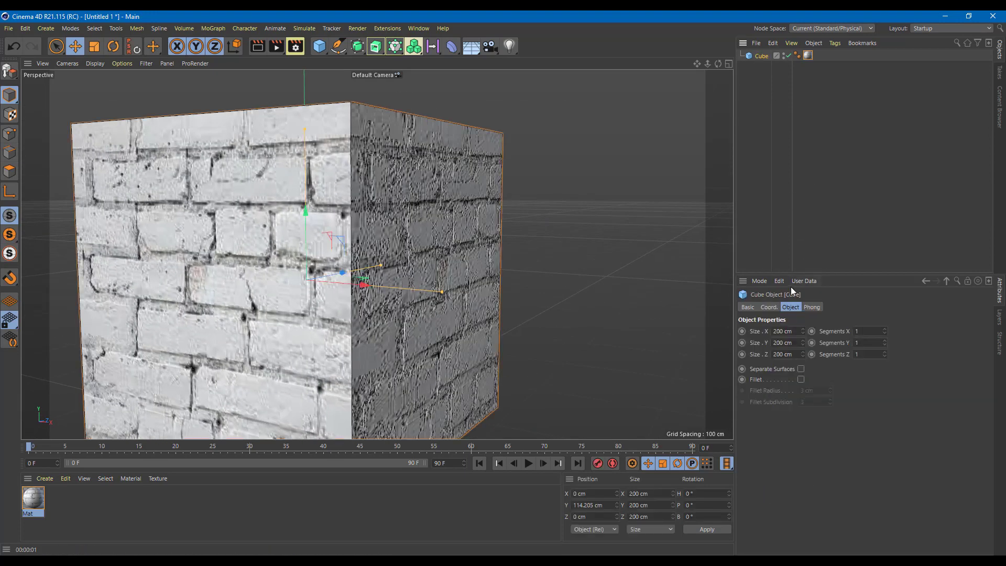
{"action": "left_click", "coordinate": [33, 498]}
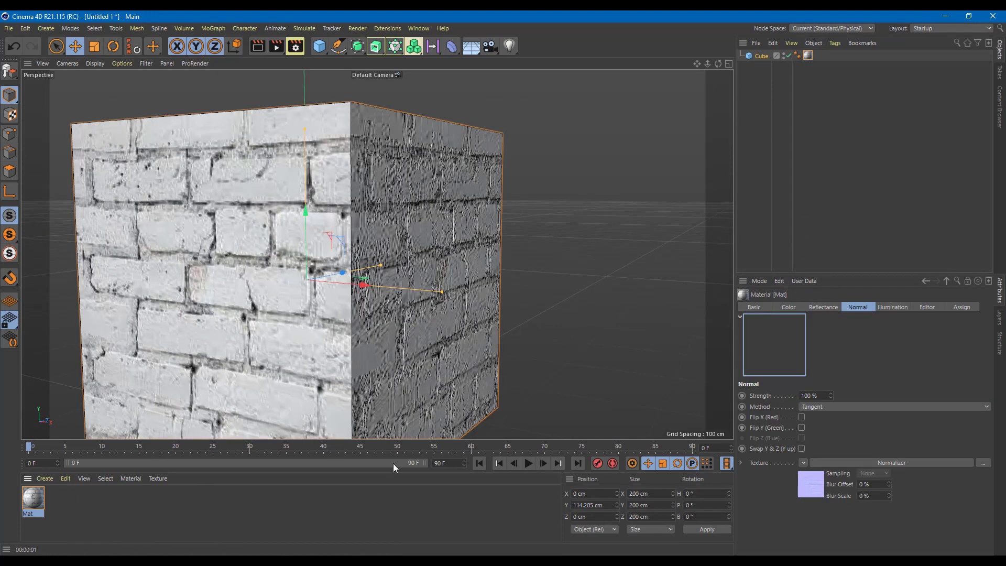
{"action": "left_click", "coordinate": [755, 307]}
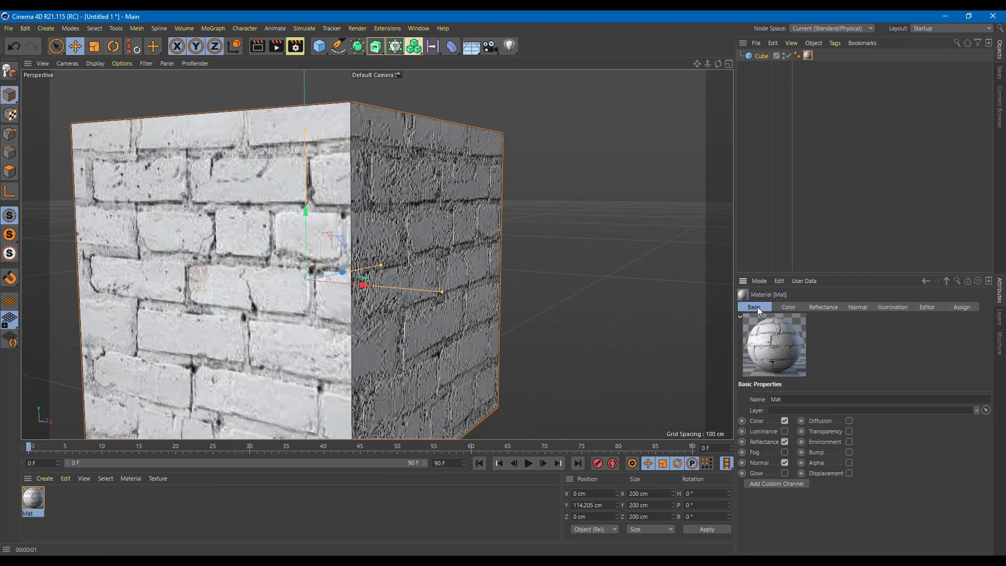
{"action": "left_click", "coordinate": [785, 463]}
{"action": "left_click", "coordinate": [785, 464]}
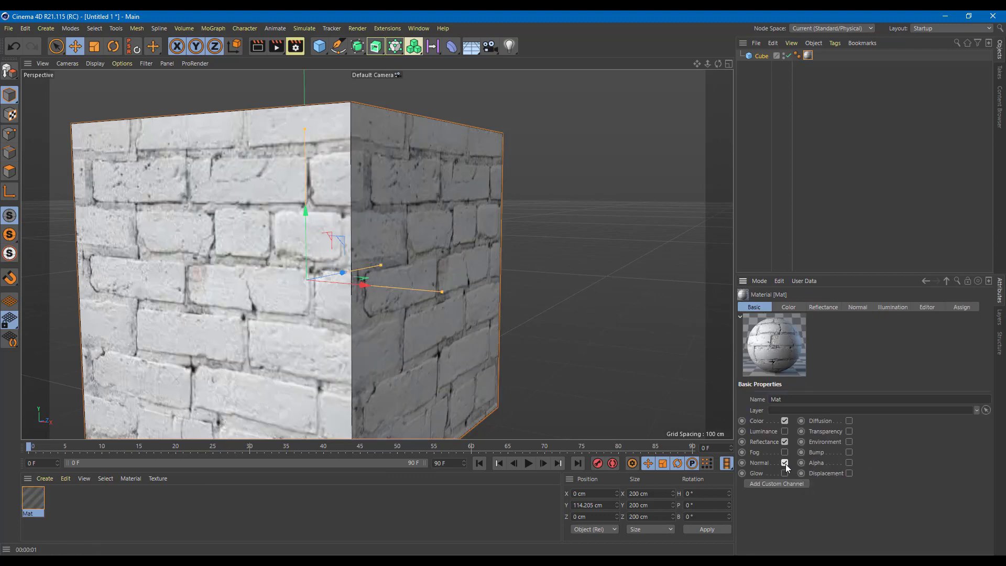
{"action": "left_click_drag", "start_coordinate": [602, 328], "coordinate": [721, 367], "text": "alt"}
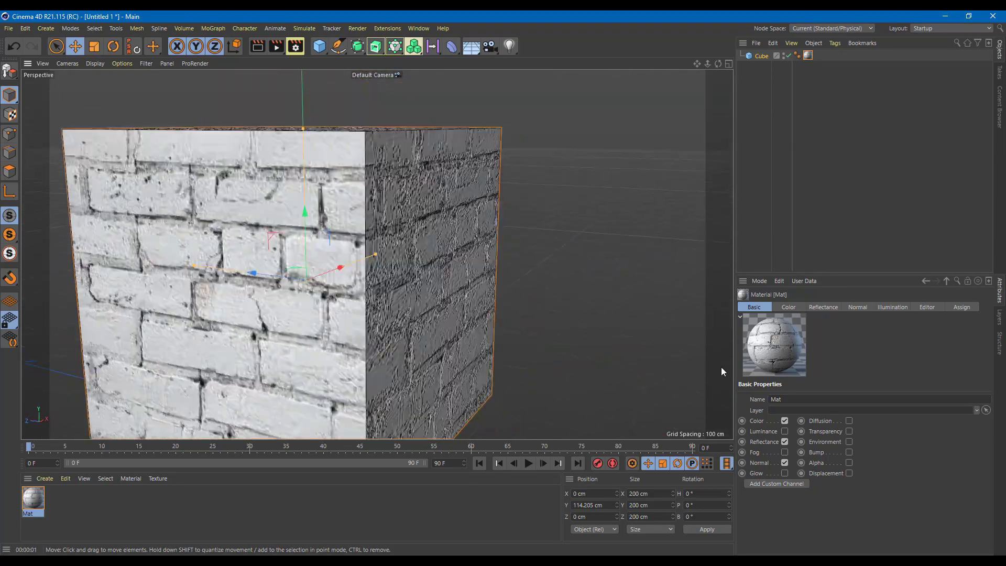
{"action": "mouse_move", "coordinate": [577, 345]}
{"action": "left_mouse_down", "text": "alt"}
{"action": "mouse_move", "coordinate": [559, 335]}
{"action": "mouse_move", "coordinate": [591, 331]}
{"action": "mouse_move", "coordinate": [580, 298]}
{"action": "mouse_move", "coordinate": [531, 306]}
{"action": "mouse_move", "coordinate": [533, 331]}
{"action": "mouse_move", "coordinate": [571, 341]}
{"action": "left_mouse_up", "text": "alt"}
{"action": "scroll", "coordinate": [532, 331], "scroll_direction": "up", "scroll_amount": 5}
{"action": "scroll", "coordinate": [377, 254], "scroll_direction": "down", "scroll_amount": 5}
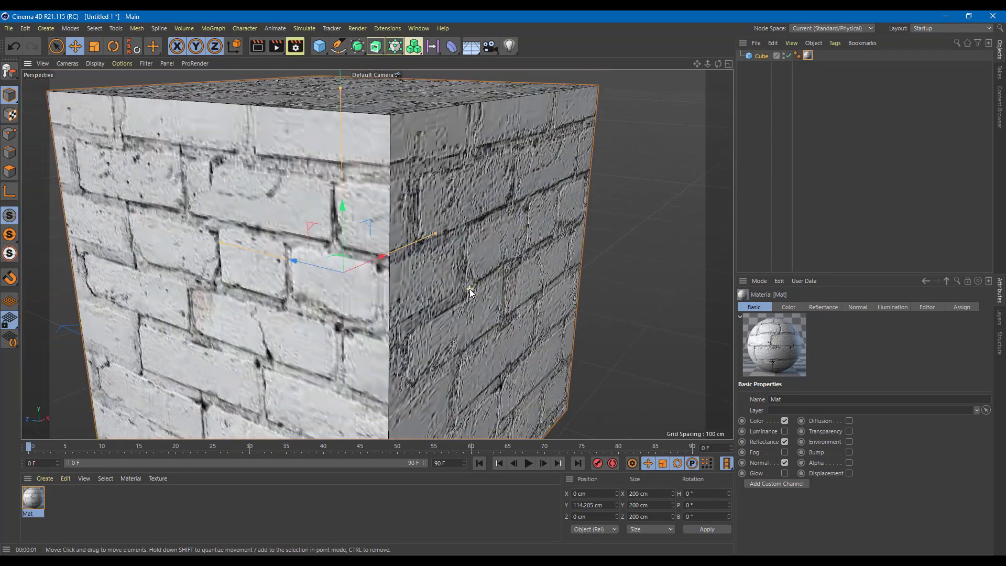
- Replace the material's Normal channel with the Displacement channel and paste the copied texture_1.jpg shader as its texture
{"action": "left_click", "coordinate": [785, 463]}
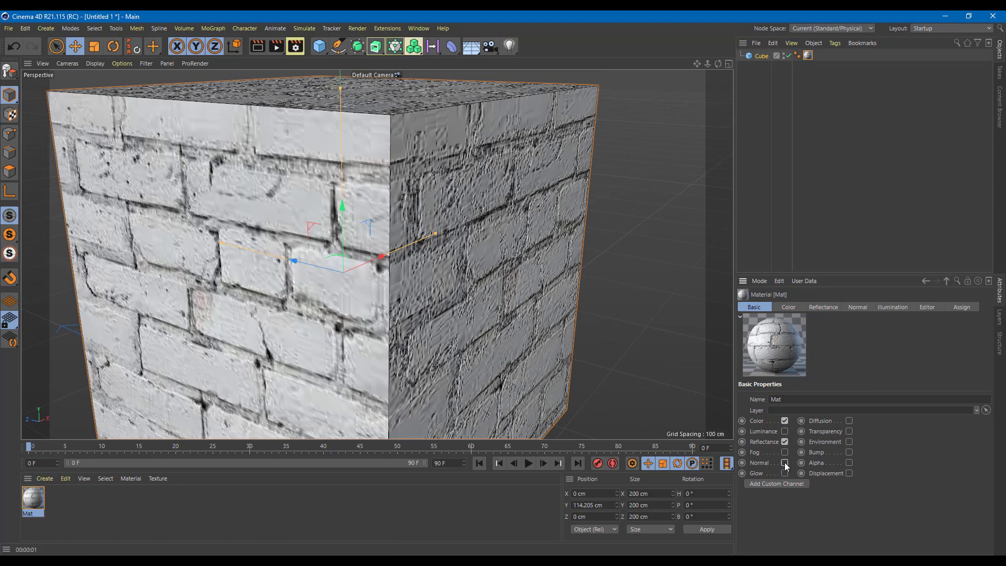
{"action": "left_click", "coordinate": [849, 474]}
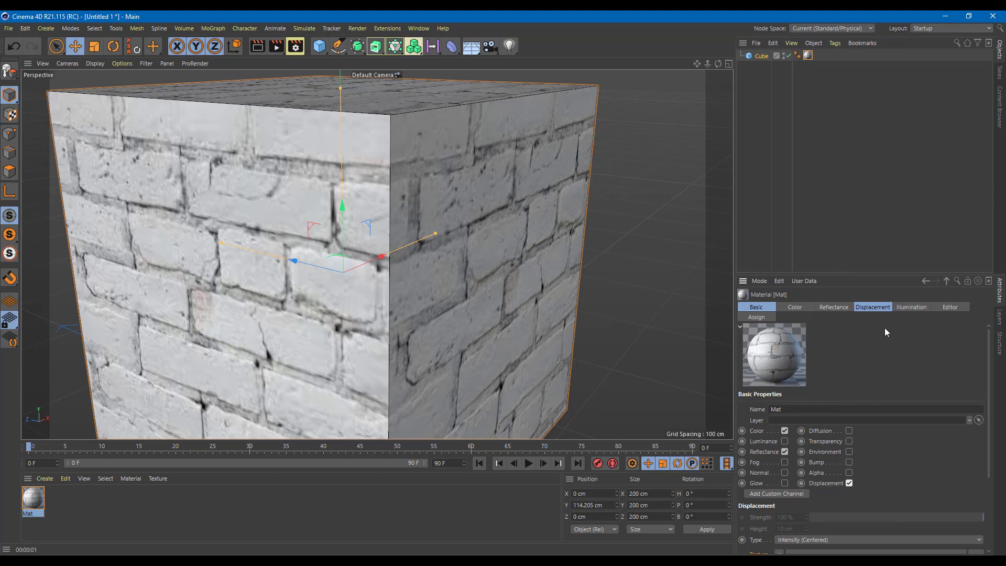
{"action": "left_click", "coordinate": [863, 308]}
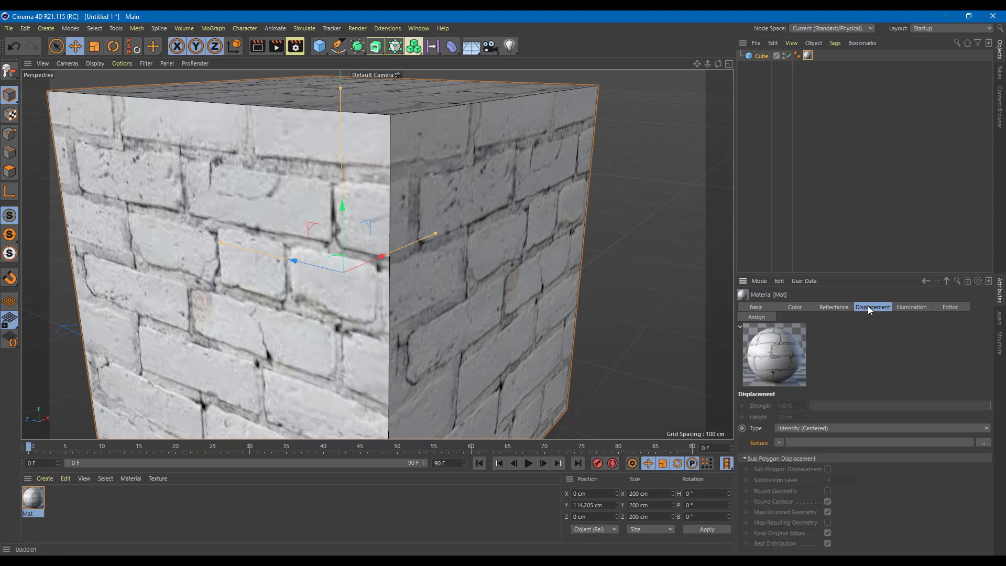
{"action": "left_click", "coordinate": [780, 443]}
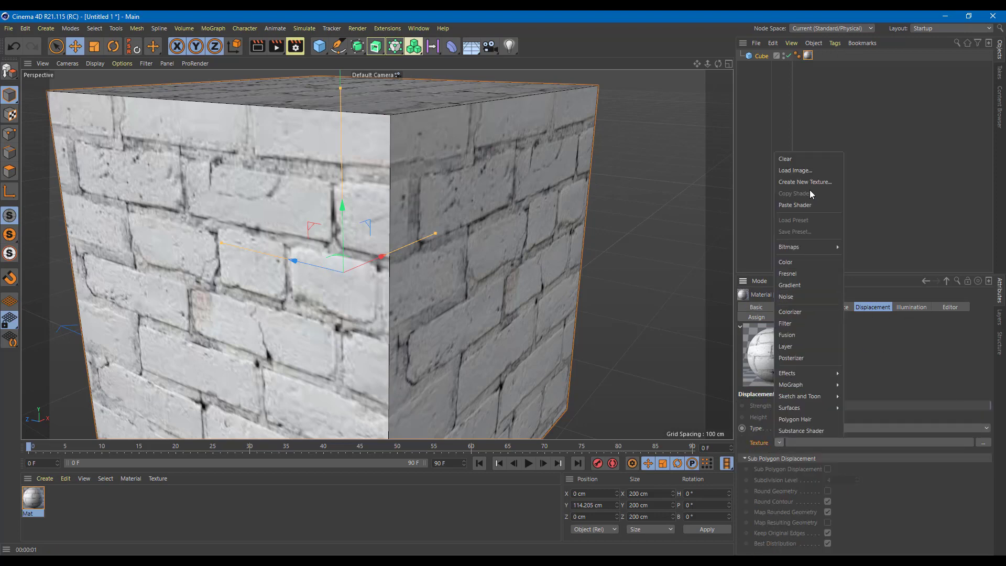
{"action": "left_click", "coordinate": [812, 204]}
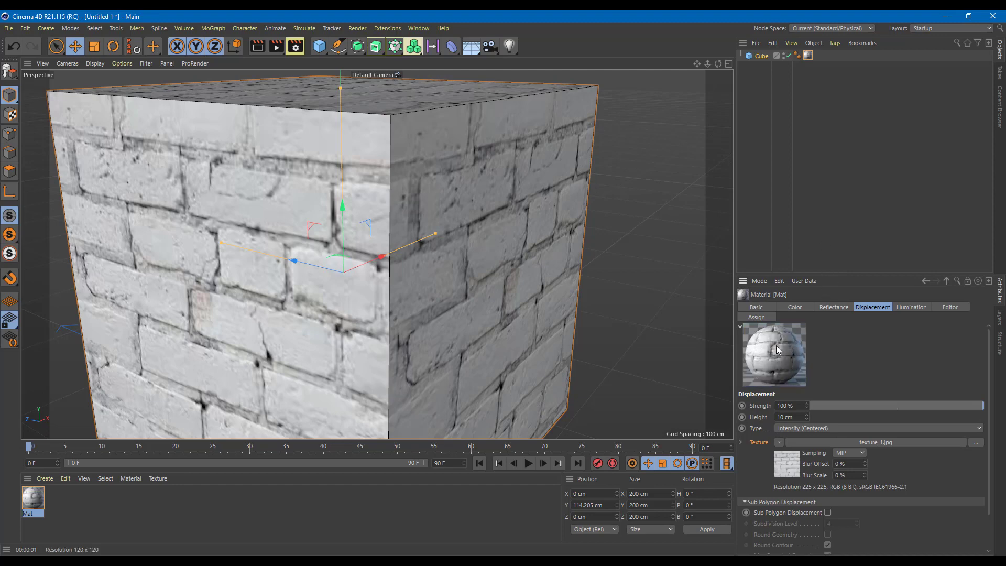
- Render the cube to check the displacement on its single-segment faces
{"action": "left_click", "coordinate": [631, 254]}
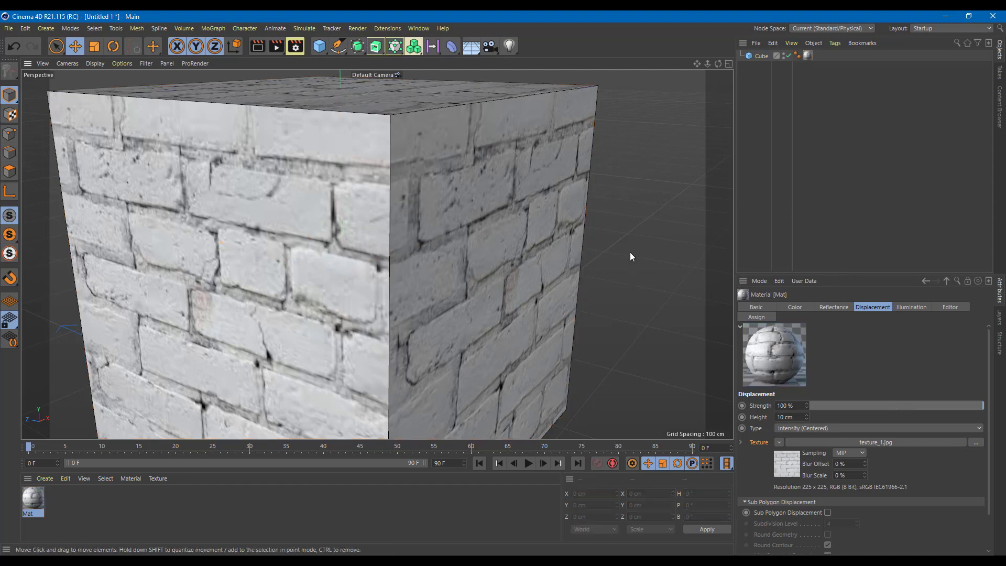
{"action": "key", "text": "ctrl+r"}
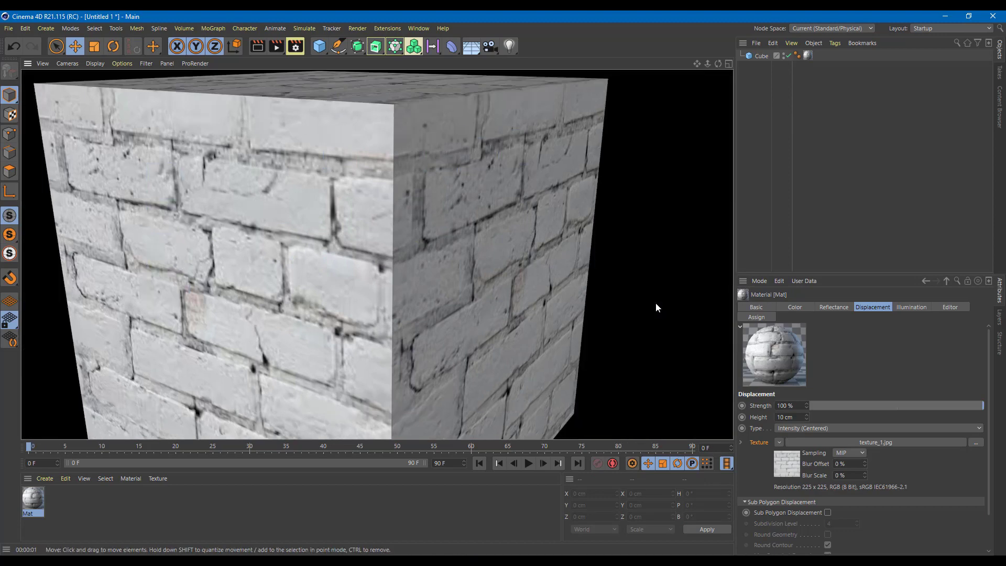
{"action": "scroll", "coordinate": [657, 304], "scroll_direction": "down", "scroll_amount": 3}
{"action": "left_click_drag", "start_coordinate": [657, 303], "coordinate": [608, 256], "text": "alt"}
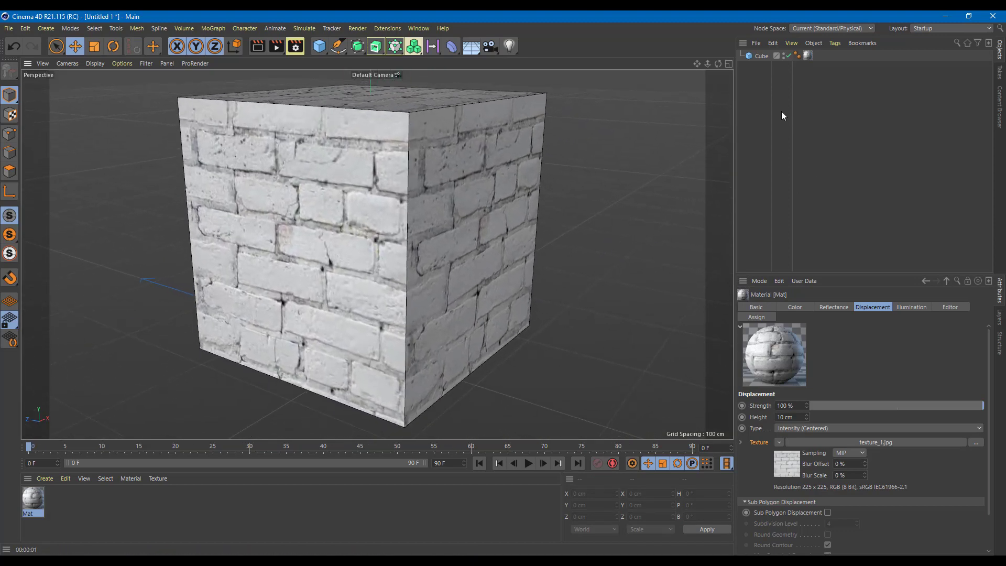
- Set the cube's X, Y and Z segments to 100 each
{"action": "left_click", "coordinate": [808, 56]}
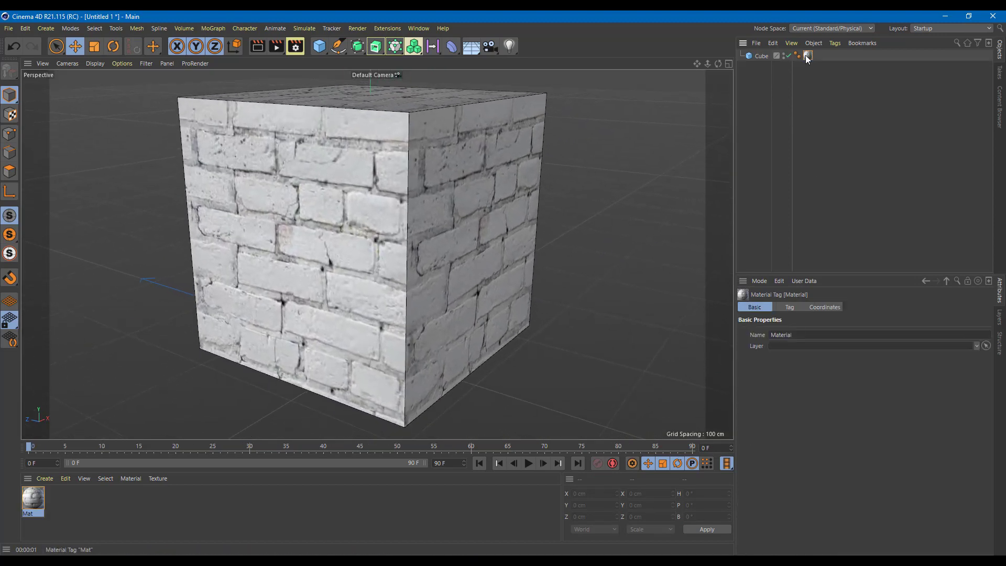
{"action": "left_click", "coordinate": [760, 55]}
{"action": "left_click", "coordinate": [882, 331]}
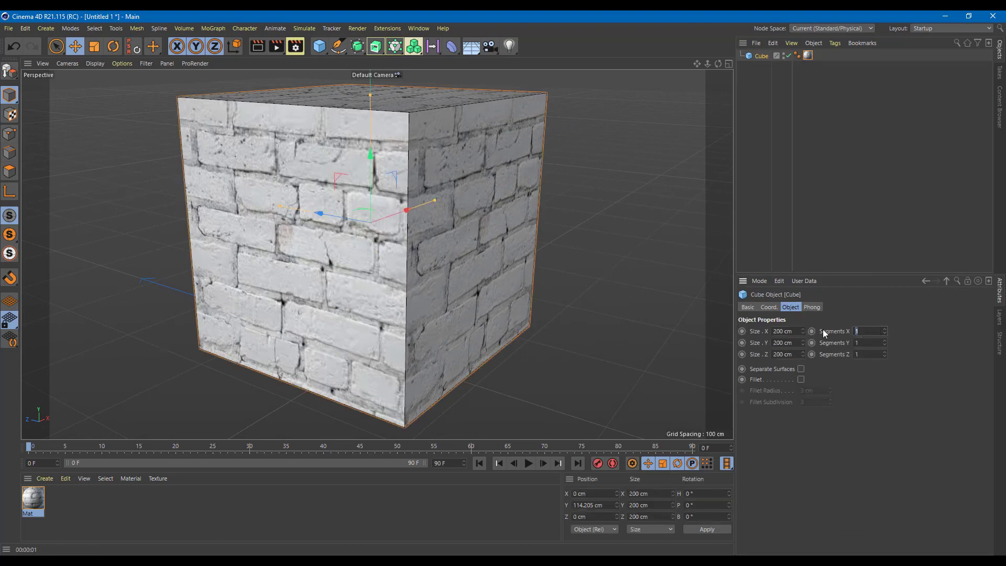
{"action": "left_click_drag", "start_coordinate": [867, 344], "coordinate": [760, 344]}
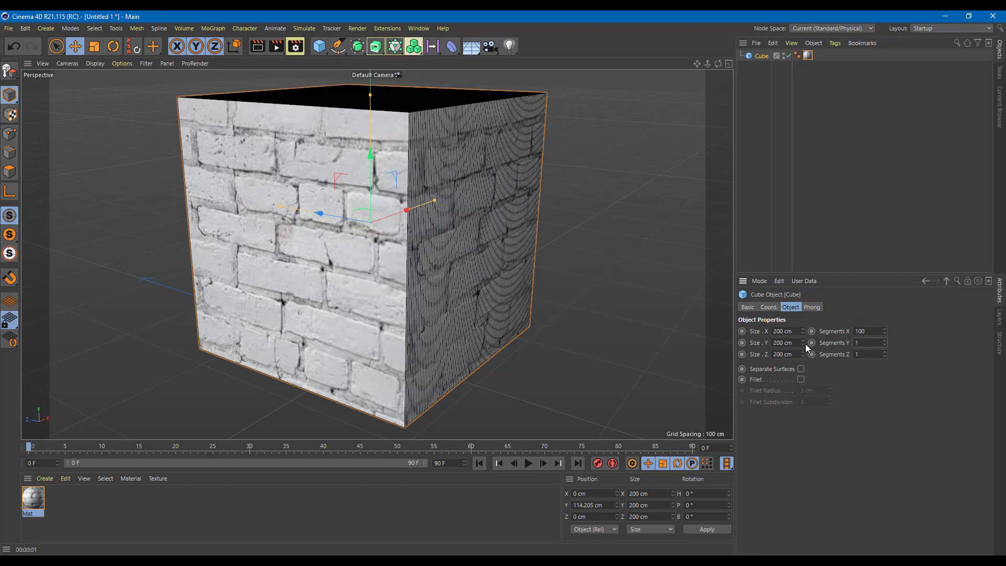
{"action": "type", "text": "100"}
{"action": "left_click_drag", "start_coordinate": [873, 355], "coordinate": [788, 355]}
{"action": "type", "text": "10"}
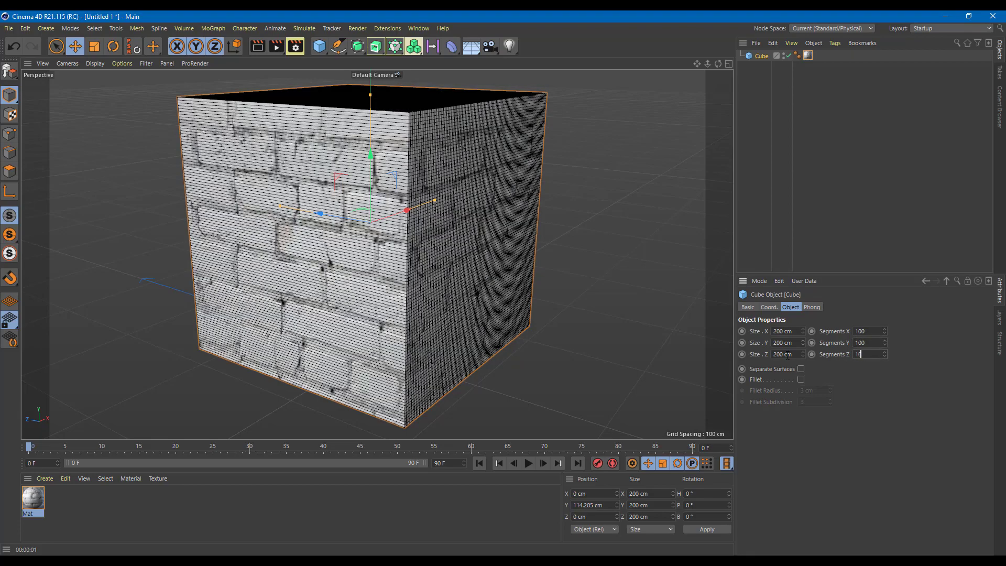
{"action": "type", "text": "0"}
{"action": "key", "text": "Return"}
- Render the subdivided cube from two angles to examine the displaced brick geometry
{"action": "scroll", "coordinate": [607, 270], "scroll_direction": "up", "scroll_amount": 5}
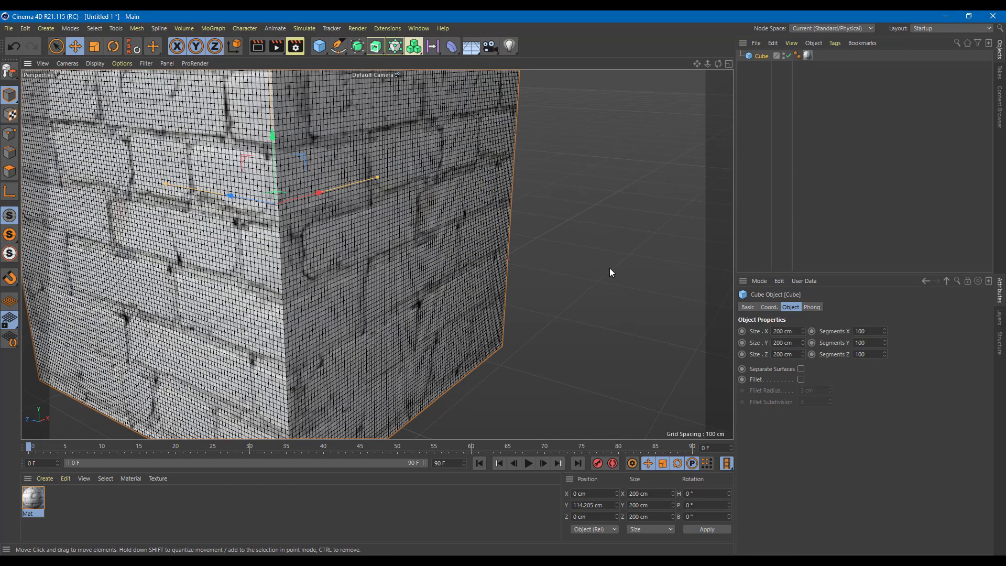
{"action": "scroll", "coordinate": [611, 268], "scroll_direction": "down", "scroll_amount": 5}
{"action": "key", "text": "ctrl+r"}
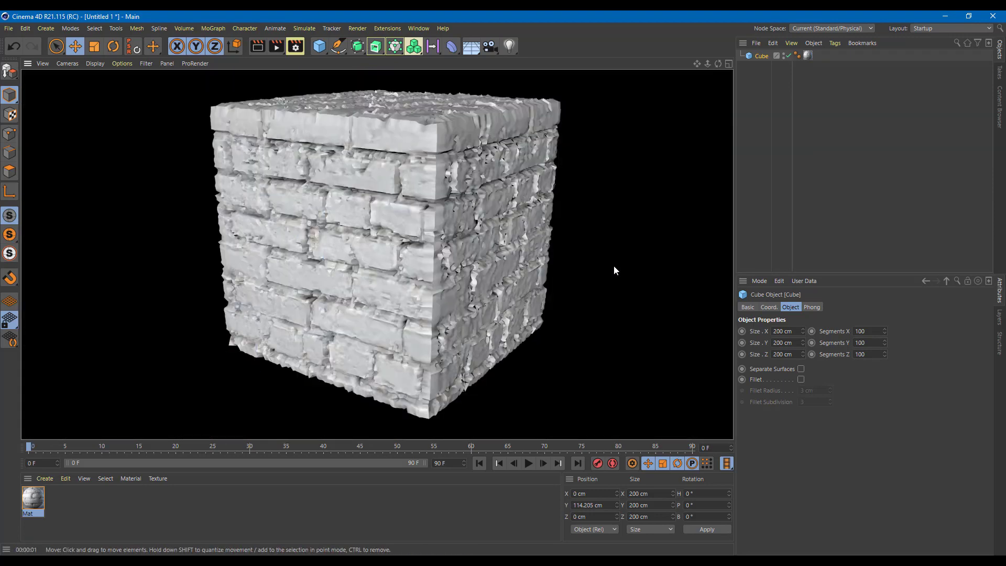
{"action": "left_click_drag", "start_coordinate": [583, 212], "coordinate": [612, 210], "text": "alt"}
{"action": "key", "text": "ctrl+r"}
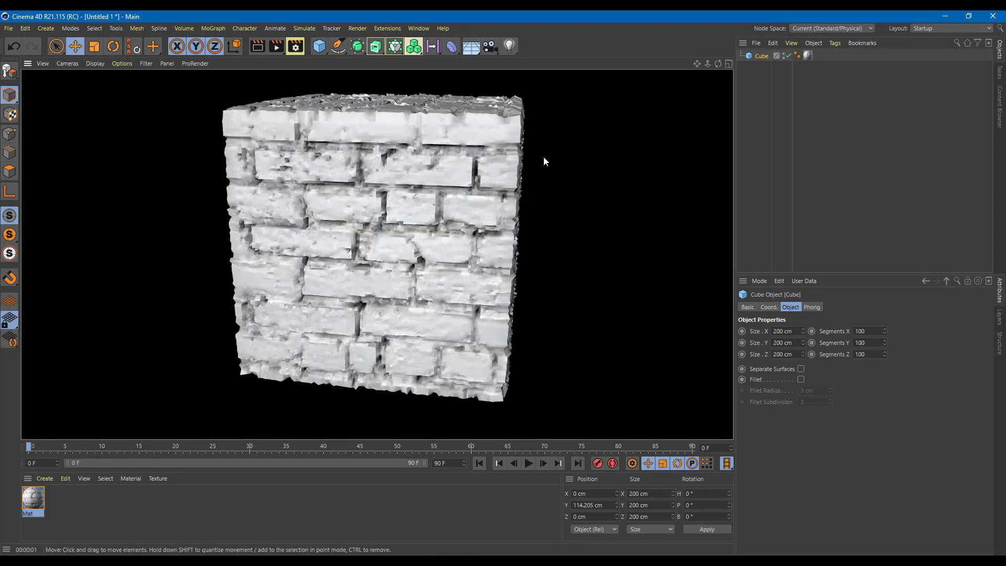
{"action": "left_click_drag", "start_coordinate": [550, 213], "coordinate": [558, 233], "text": "alt"}
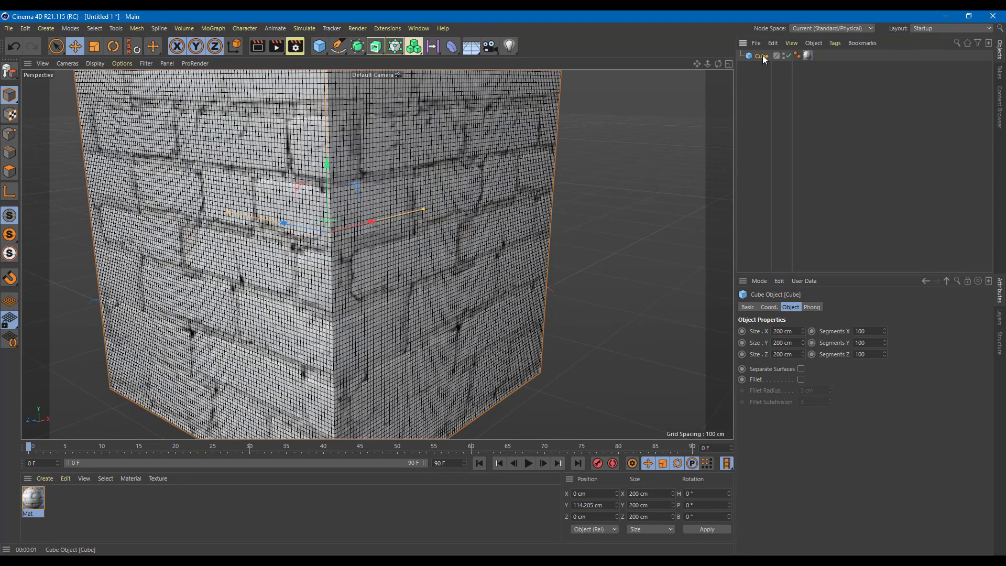
- Inspect the Shader and Basic properties of the bitmap used as the material's displacement texture
{"action": "left_click", "coordinate": [809, 55]}
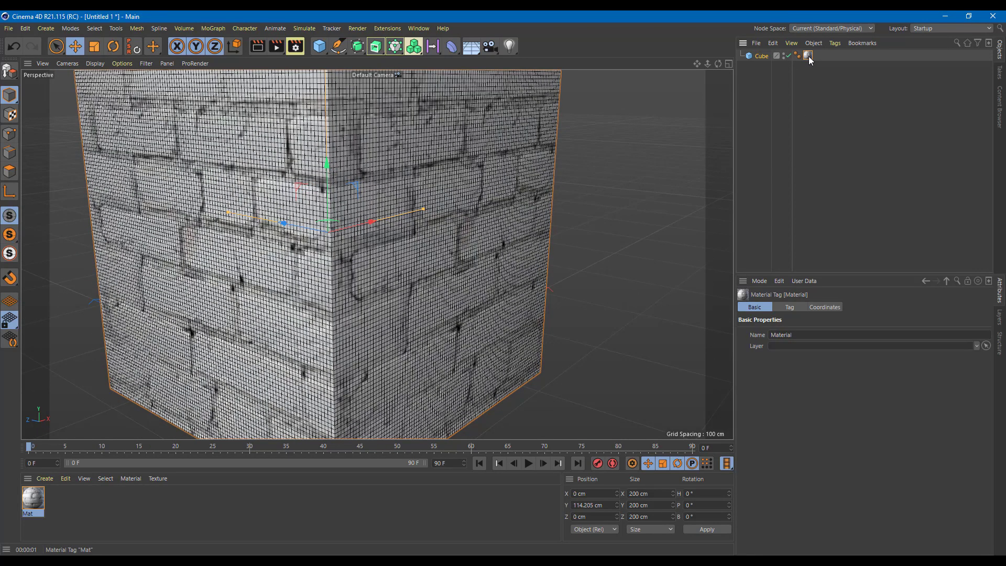
{"action": "left_click", "coordinate": [29, 502]}
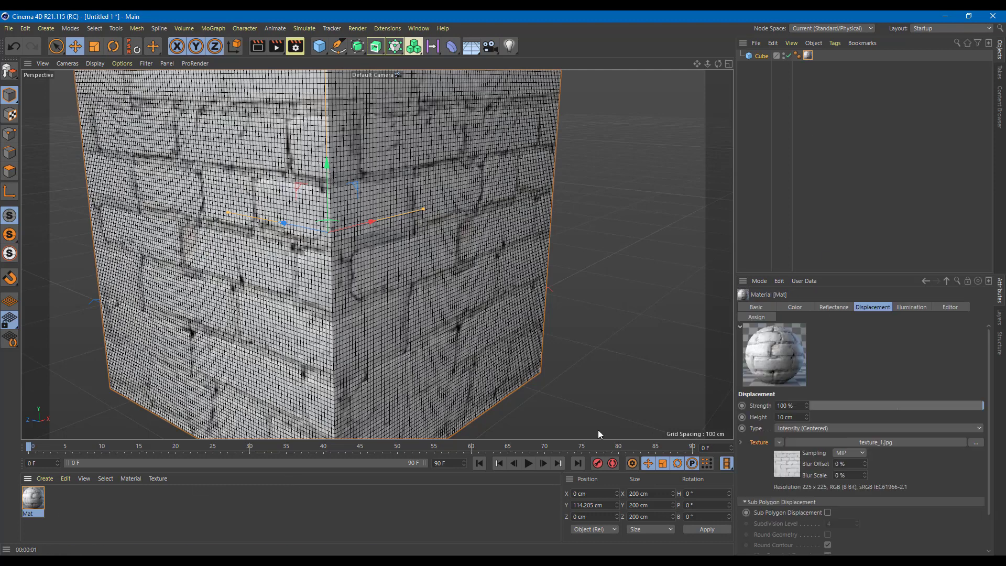
{"action": "left_click", "coordinate": [761, 308]}
{"action": "left_click", "coordinate": [869, 308]}
{"action": "left_click", "coordinate": [788, 464]}
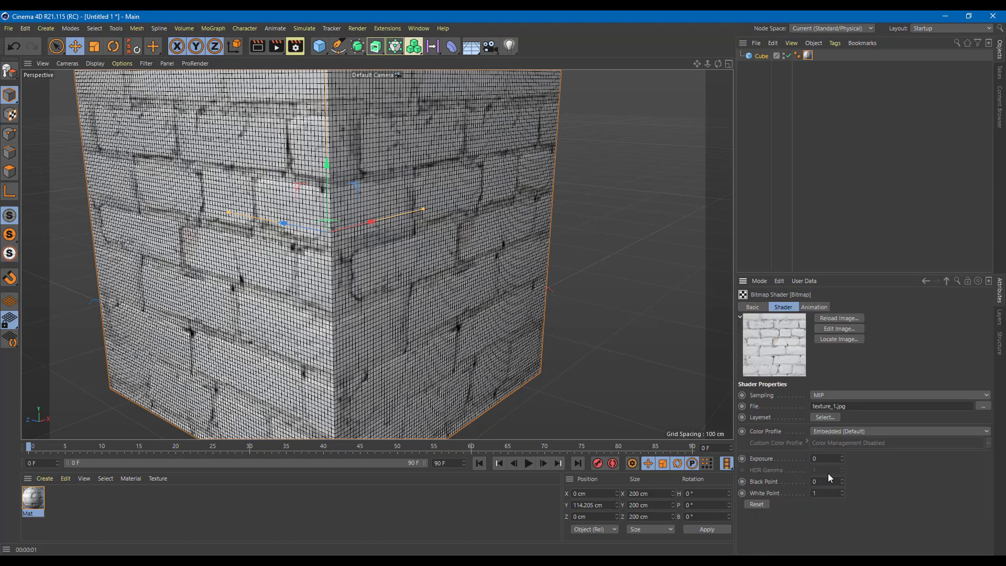
{"action": "left_click", "coordinate": [758, 309]}
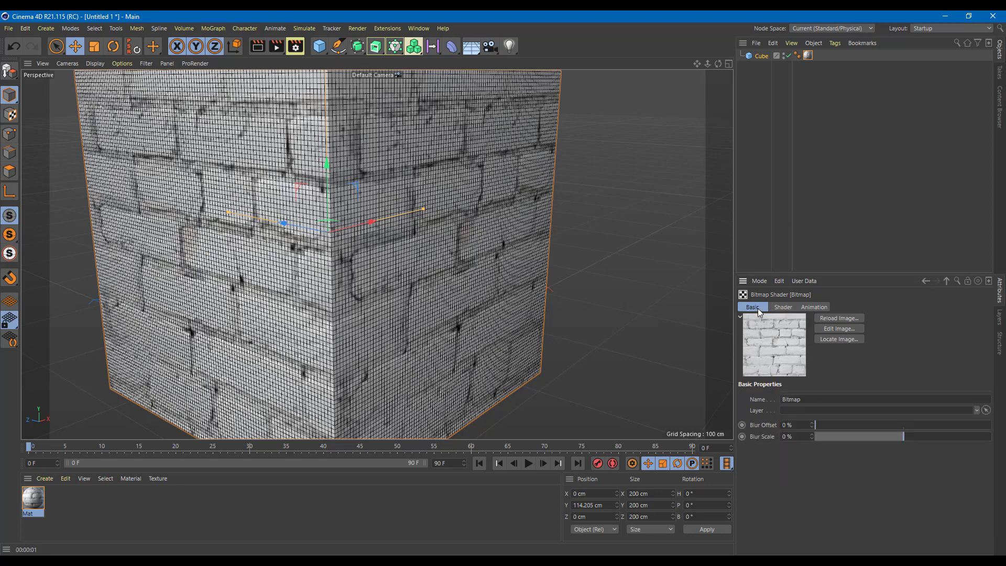
- Add a Filter shader over the material's displacement texture and open the filter's basic properties
{"action": "left_click", "coordinate": [33, 502]}
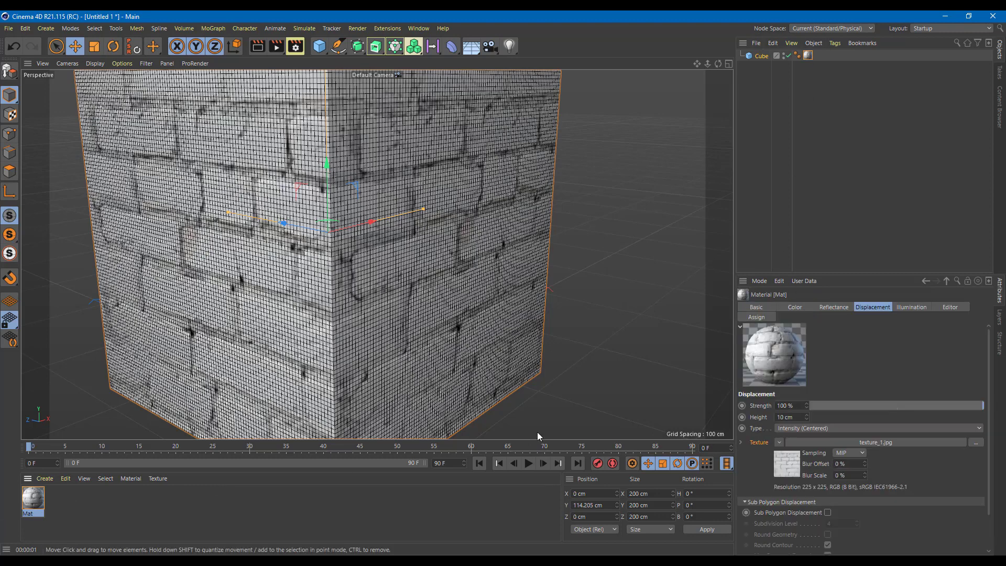
{"action": "left_click", "coordinate": [780, 442]}
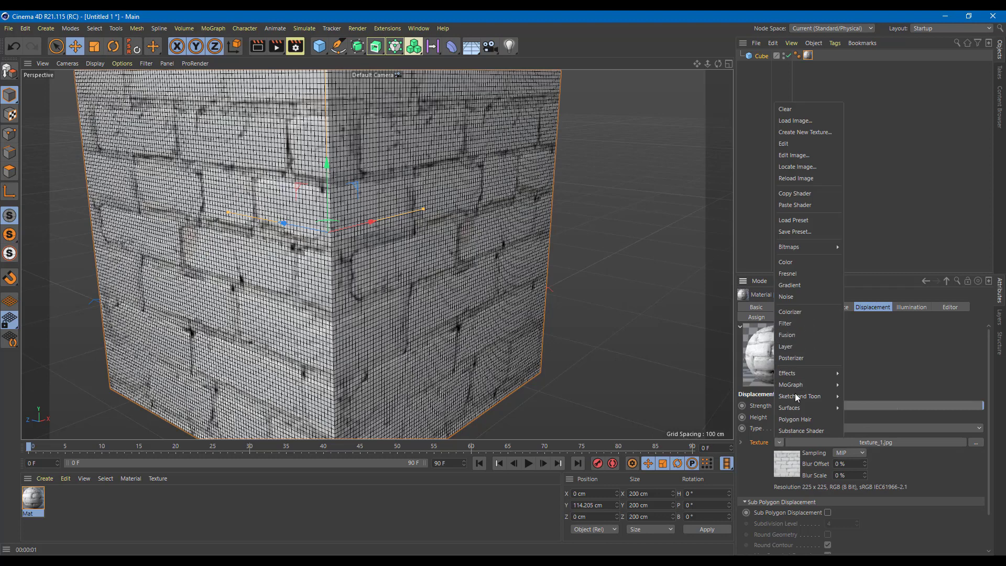
{"action": "mouse_move", "coordinate": [834, 378]}
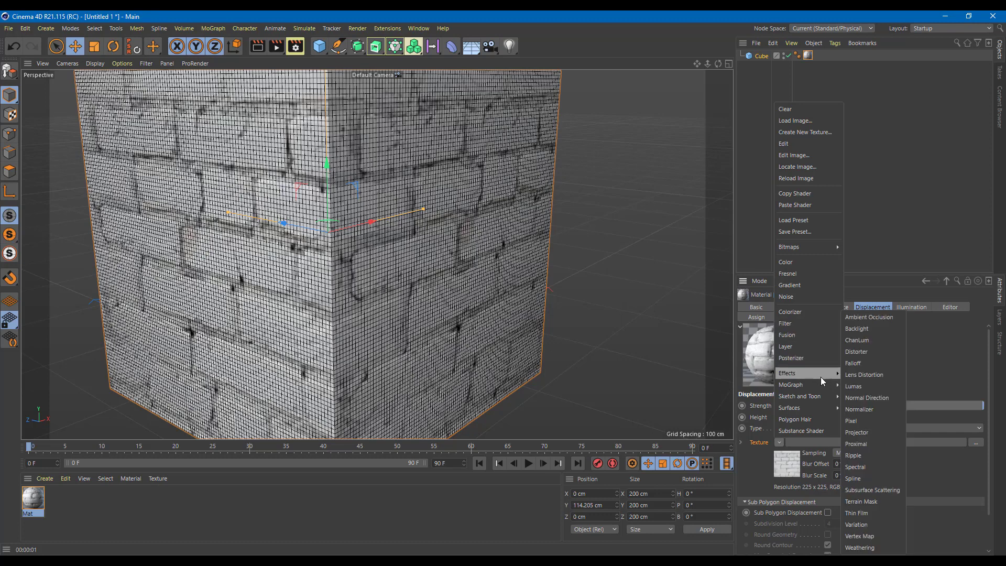
{"action": "left_click", "coordinate": [819, 324]}
{"action": "left_click", "coordinate": [869, 442]}
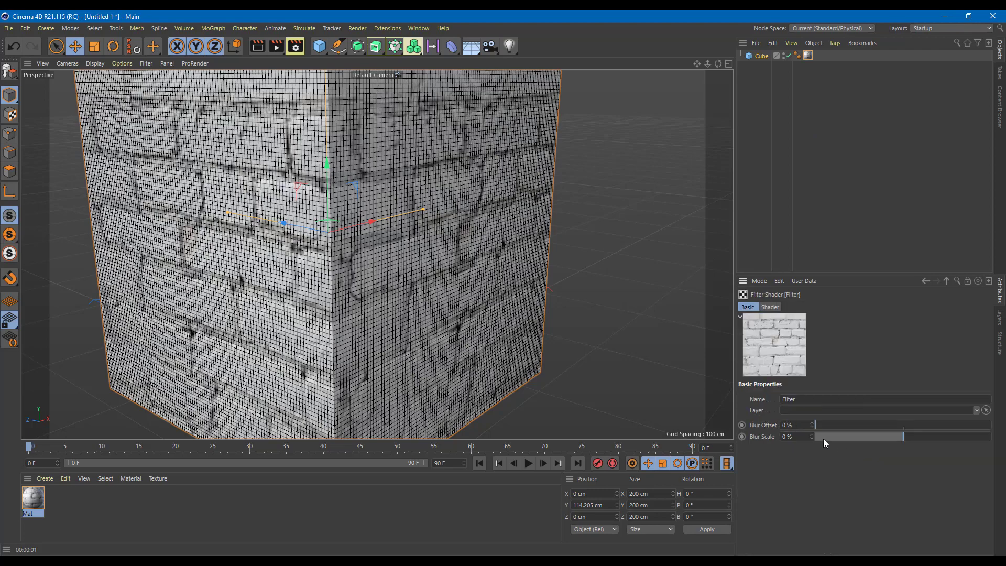
- Render the whole cube with the filter's Blur Offset at 0 % as a reference
{"action": "left_click_drag", "start_coordinate": [824, 425], "coordinate": [812, 423]}
{"action": "scroll", "coordinate": [613, 293], "scroll_direction": "down", "scroll_amount": 5}
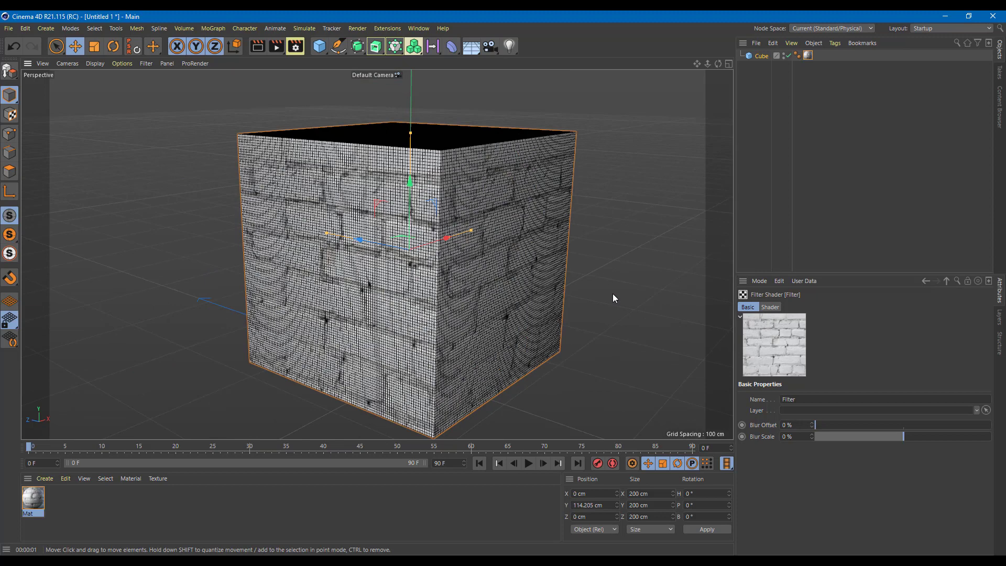
{"action": "key", "text": "ctrl+r"}
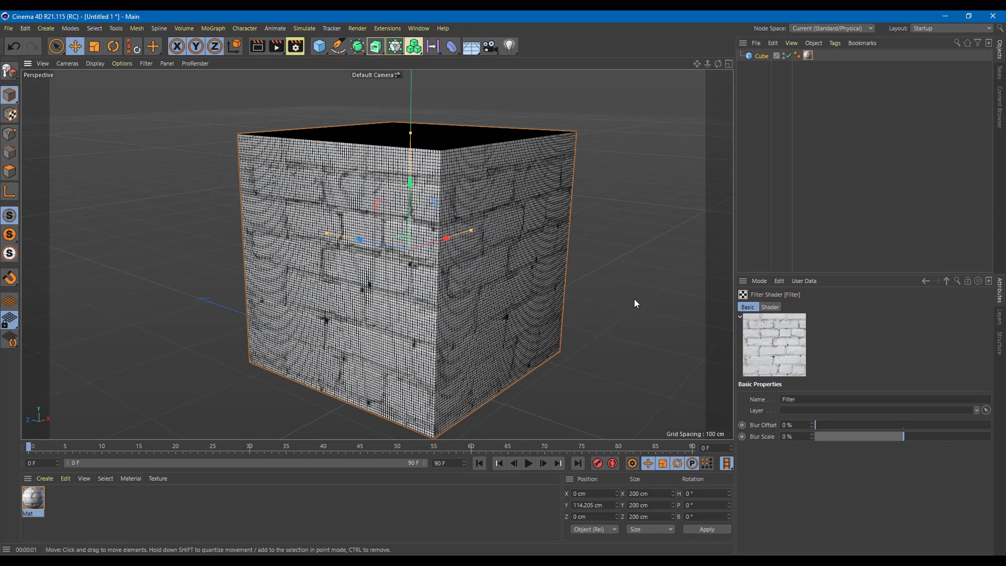
- Set the filter's Blur Offset to 10 % and render the cube from two angles
{"action": "left_click_drag", "start_coordinate": [816, 425], "coordinate": [833, 422]}
{"action": "key", "text": "ctrl+r"}
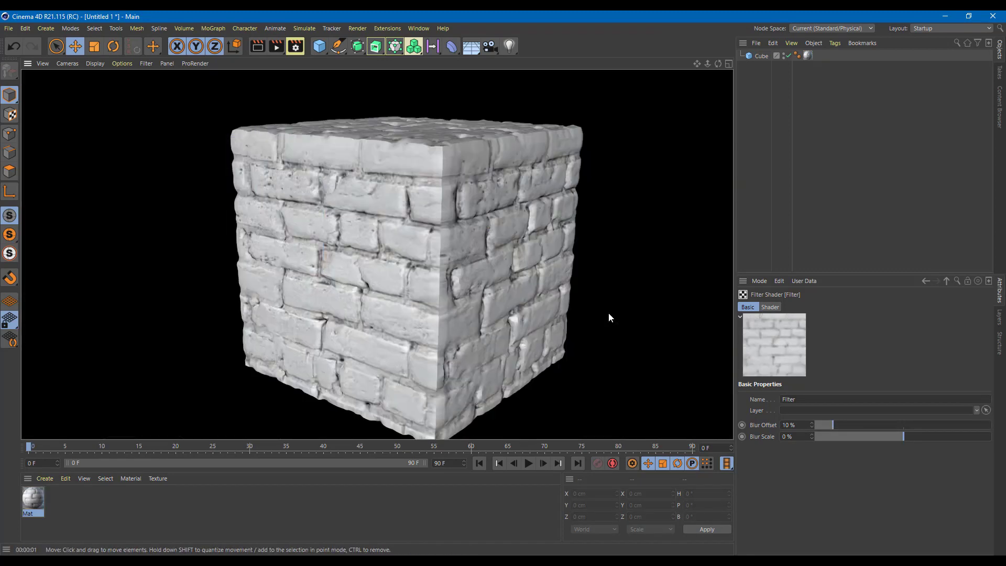
{"action": "left_click", "coordinate": [587, 309]}
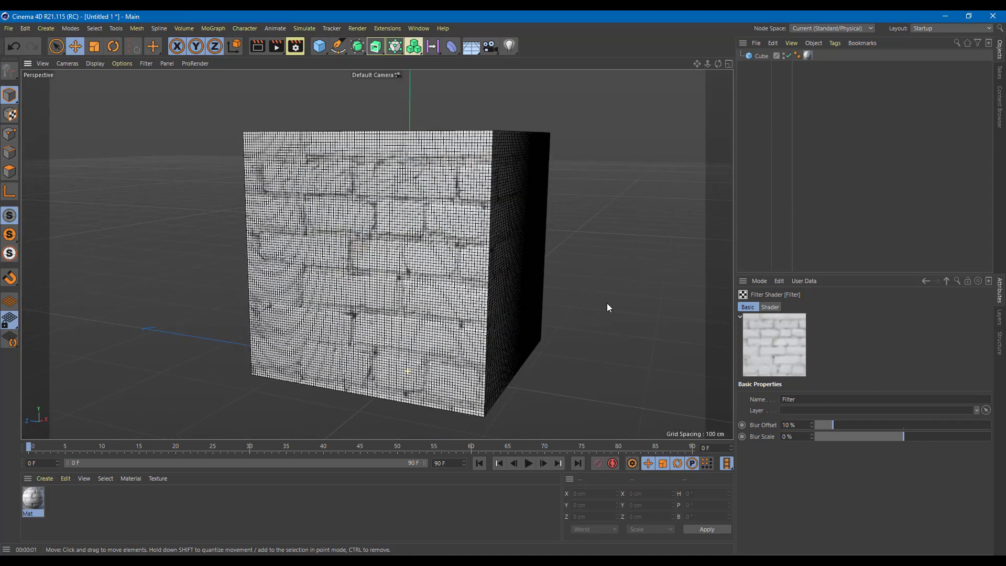
{"action": "left_click_drag", "start_coordinate": [611, 312], "coordinate": [628, 310], "text": "alt"}
{"action": "key", "text": "ctrl+r"}
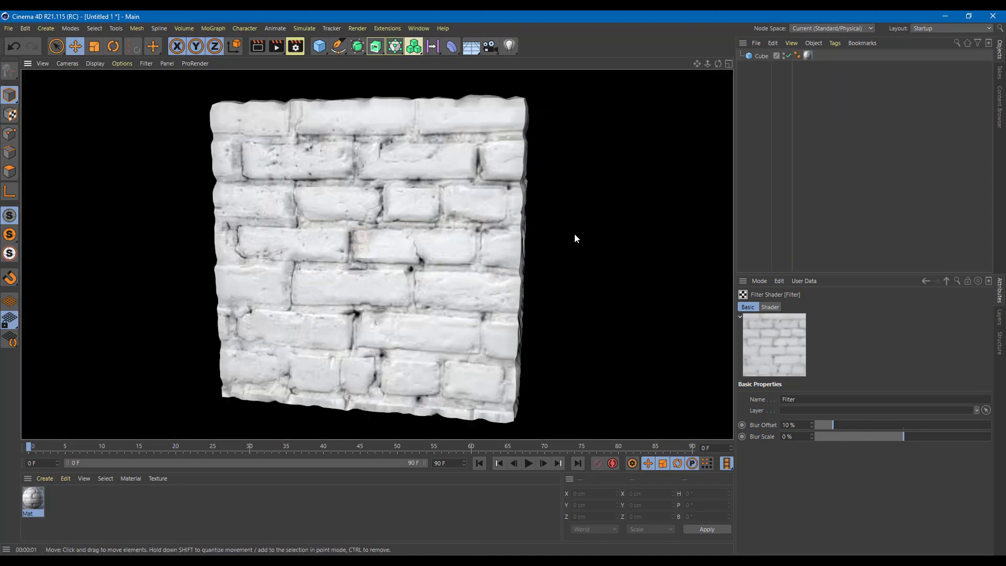
{"action": "left_click", "coordinate": [579, 256]}
- Duplicate the cube about 210 cm along the X axis and render both cubes side by side
{"action": "left_click_drag", "start_coordinate": [592, 259], "coordinate": [516, 271], "text": "alt"}
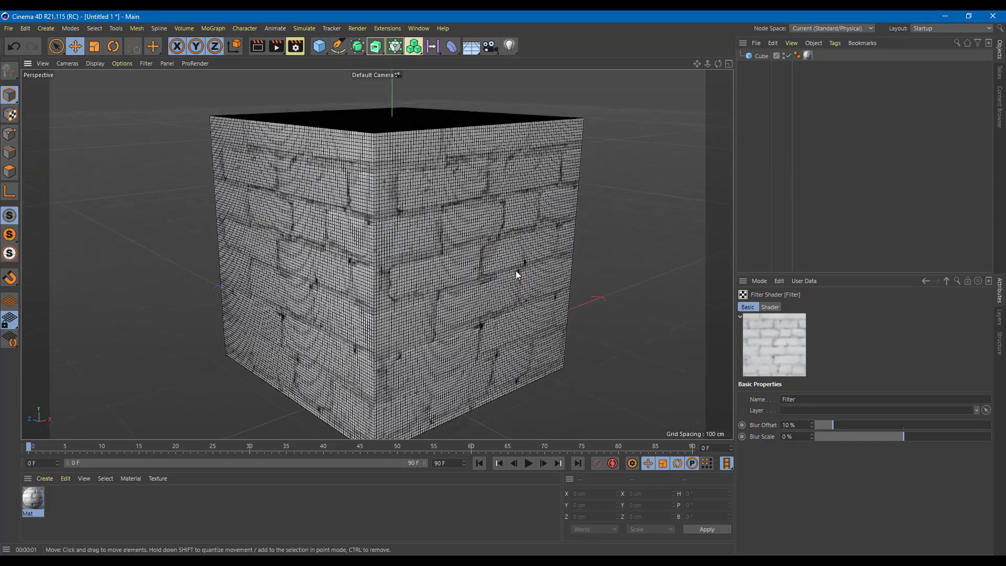
{"action": "left_click", "coordinate": [520, 253]}
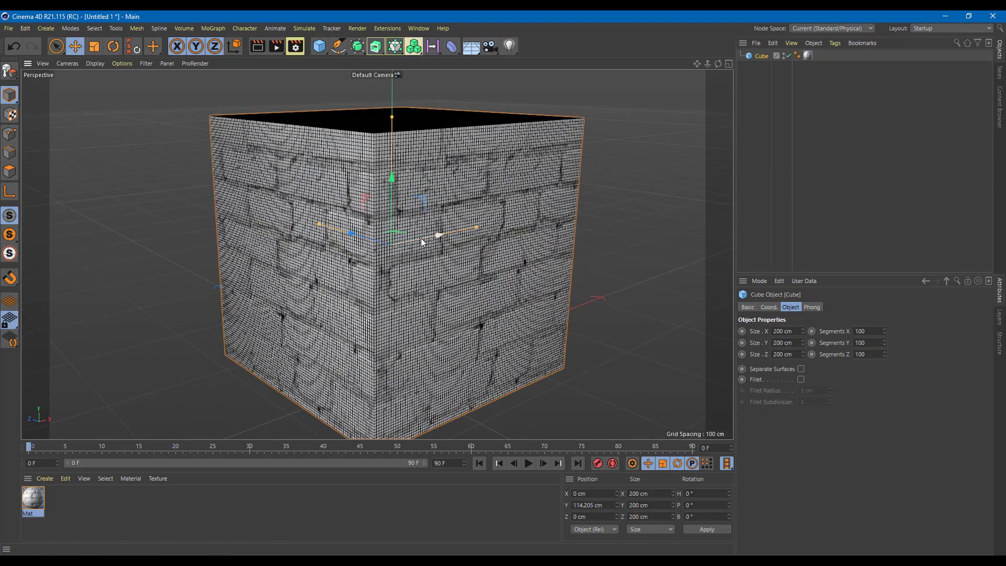
{"action": "left_click_drag", "start_coordinate": [419, 238], "coordinate": [560, 235], "text": "ctrl"}
{"action": "scroll", "coordinate": [553, 234], "scroll_direction": "up", "scroll_amount": 2}
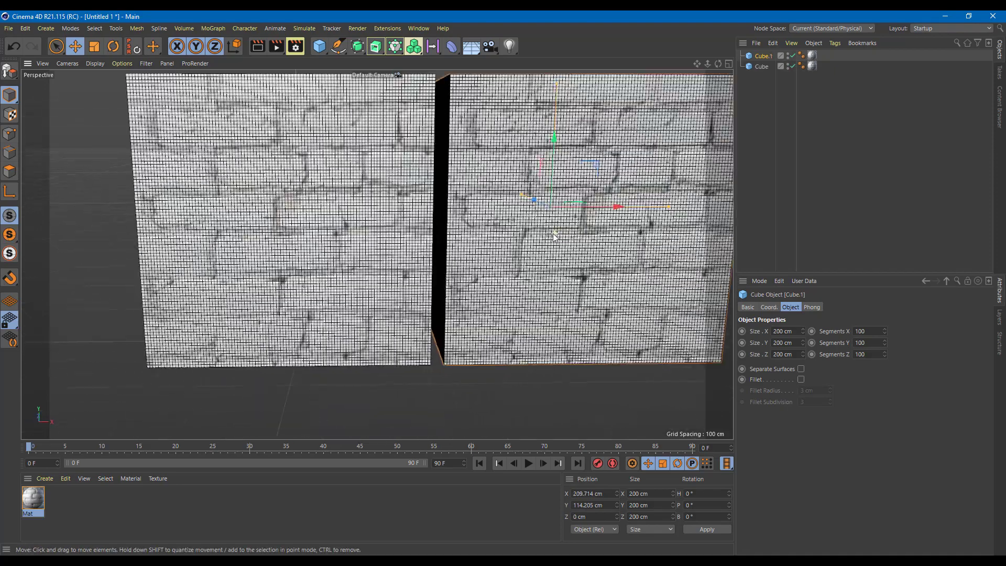
{"action": "left_click_drag", "start_coordinate": [500, 234], "coordinate": [544, 238], "text": "alt"}
{"action": "key", "text": "ctrl+r"}
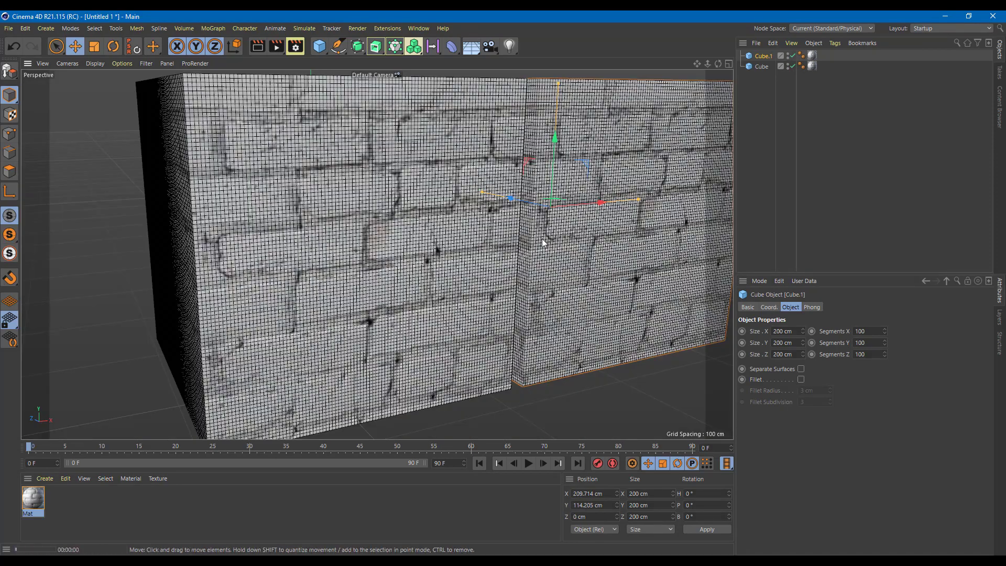